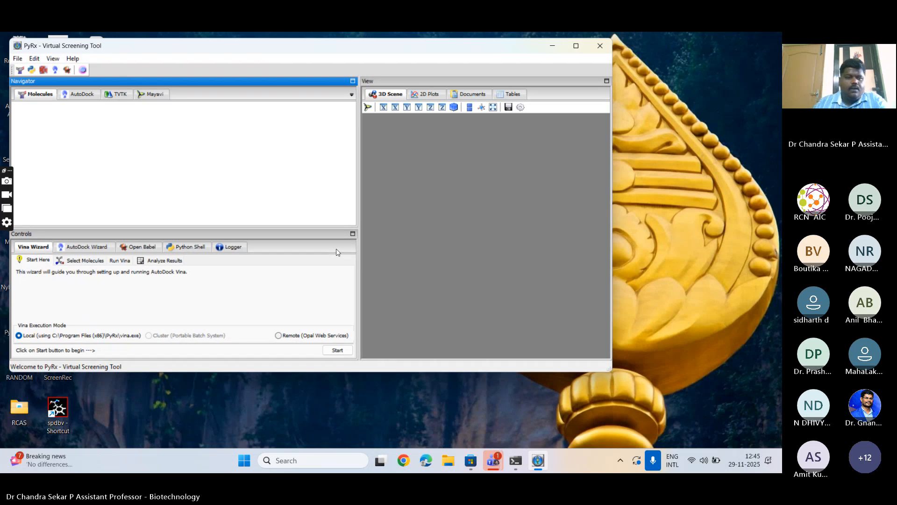
# In File Explorer, create a folder named Docking inside the Workshop folder and open it.
pyautogui.click(447, 466)
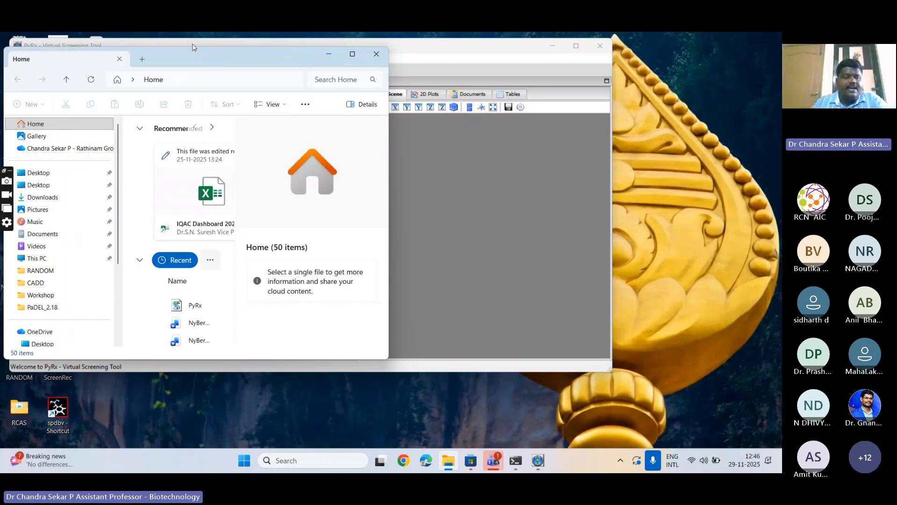
pyautogui.click(52, 295)
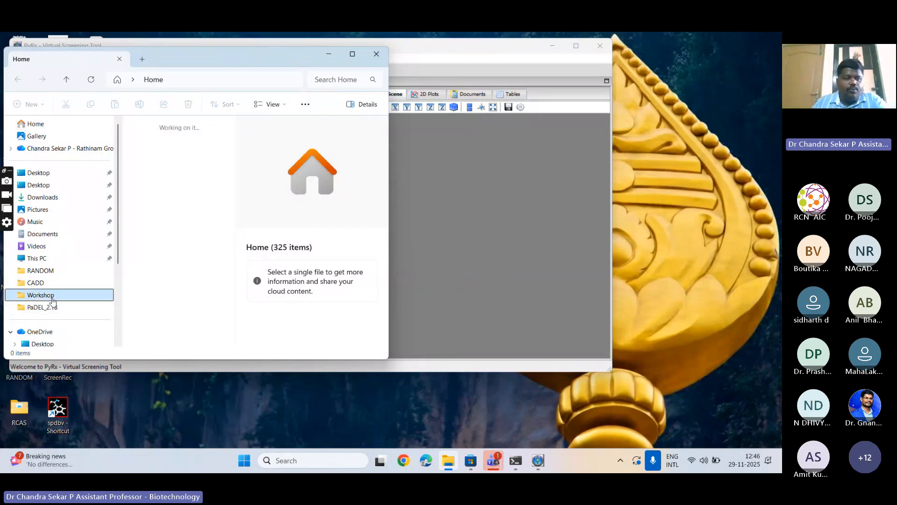
pyautogui.click(352, 55)
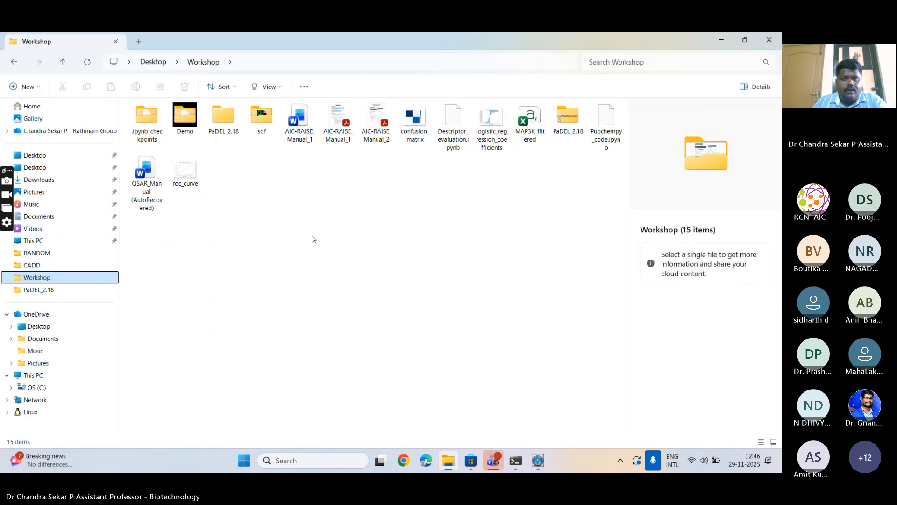
pyautogui.rightClick(312, 239)
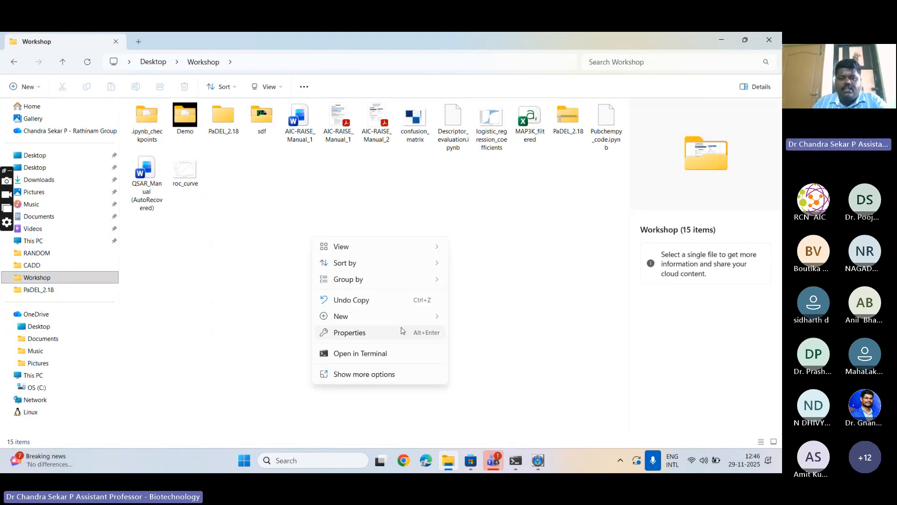
pyautogui.moveTo(434, 321)
pyautogui.click(469, 322)
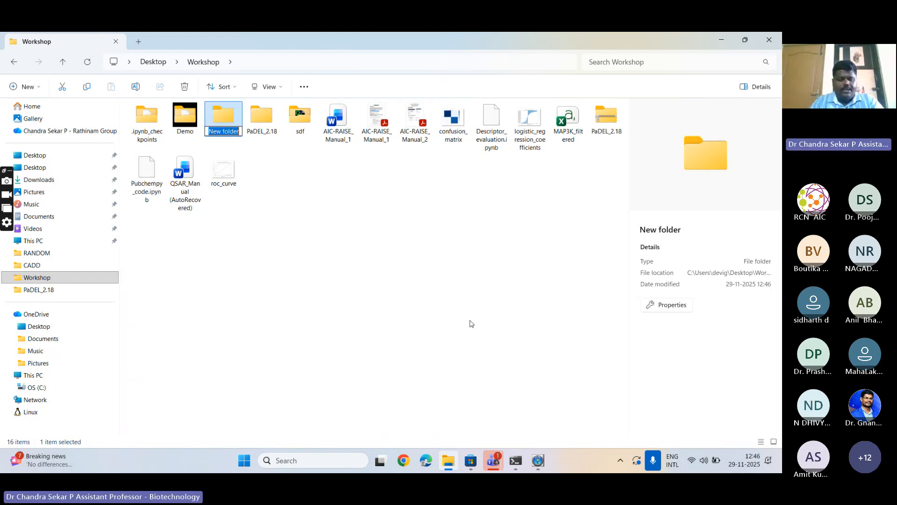
pyautogui.write('Dock')
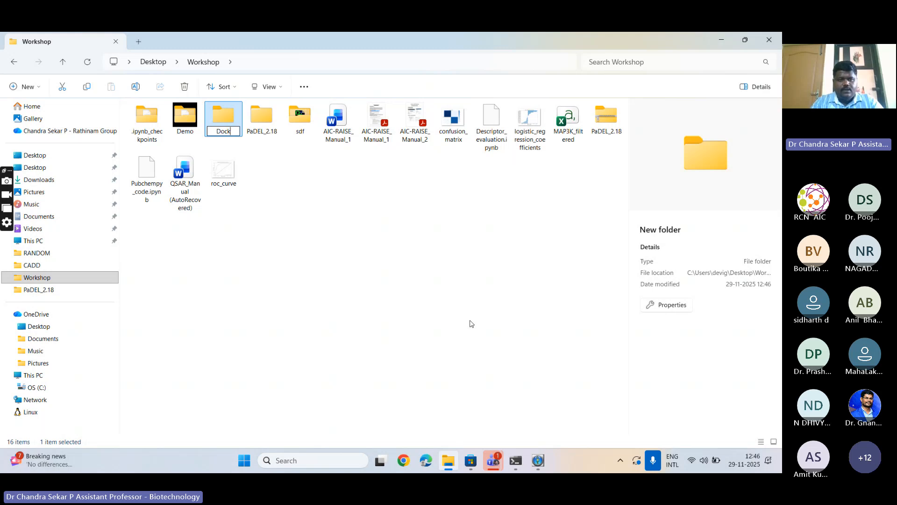
pyautogui.write('ing')
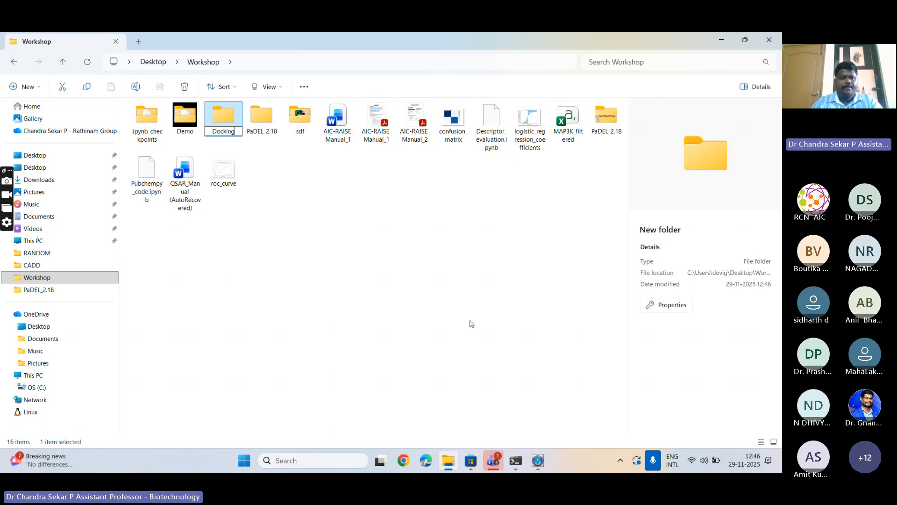
pyautogui.press('Return')
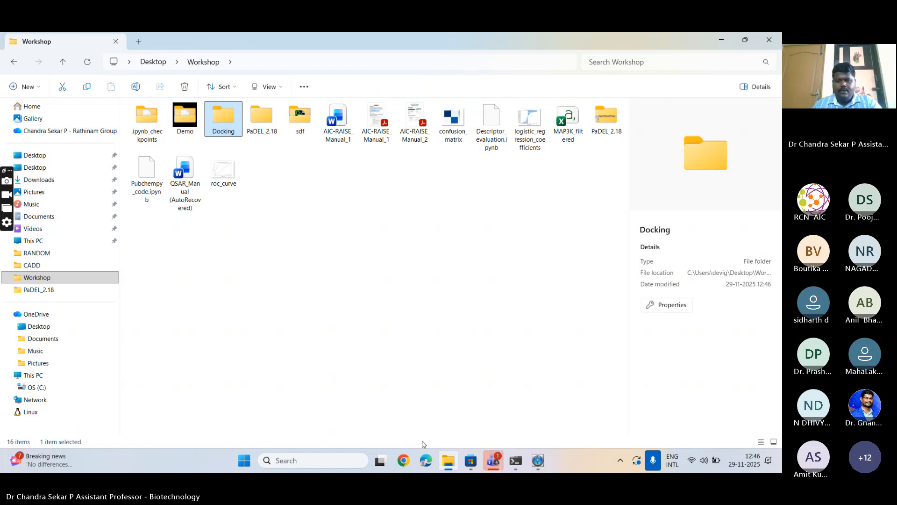
pyautogui.doubleClick(234, 127)
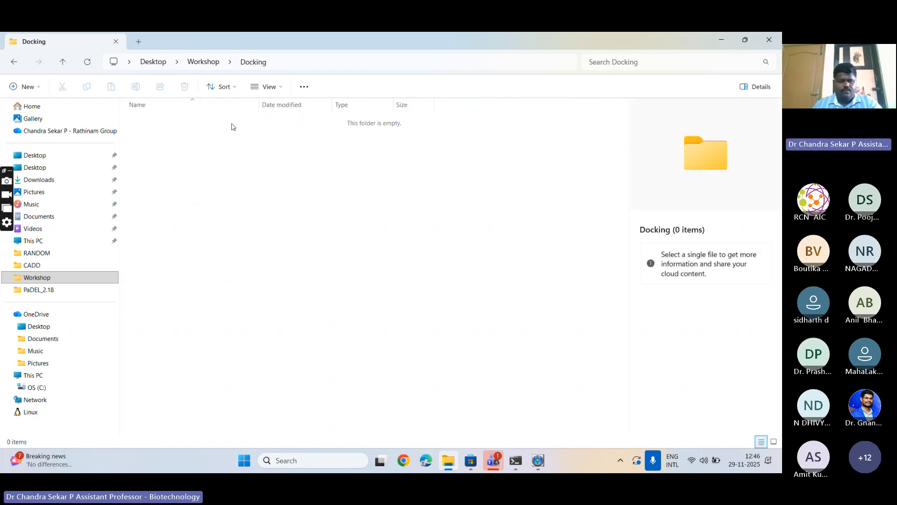
# Find and select the 4ZY3_A protein file in Desktop > RCAS > PROJECTS > OUT_RESEARCH > SRMC > Proj-1.
pyautogui.click(30, 265)
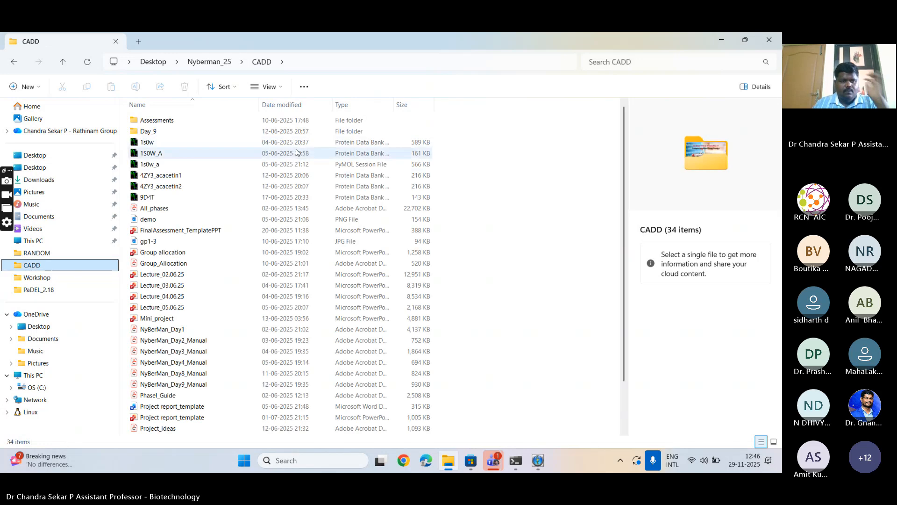
pyautogui.scroll(-2, 256, 152)
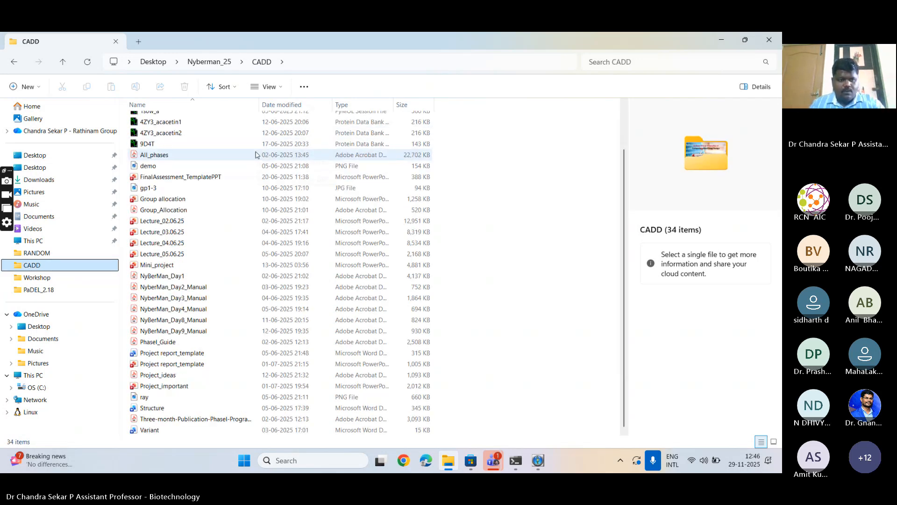
pyautogui.scroll(2, 256, 152)
pyautogui.click(160, 62)
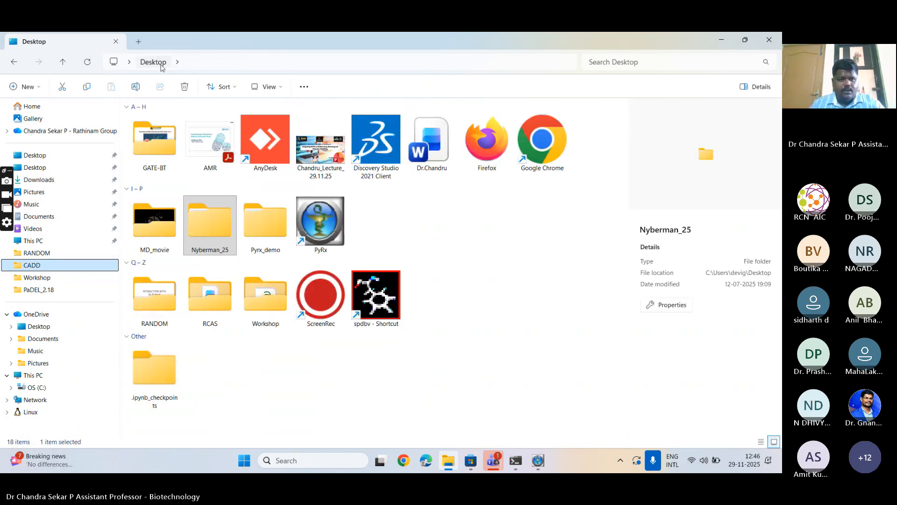
pyautogui.click(196, 303)
pyautogui.doubleClick(195, 304)
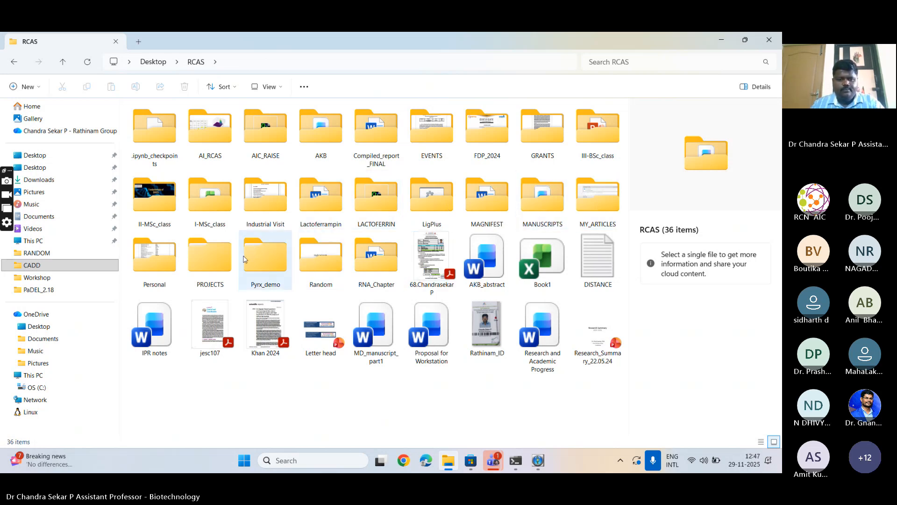
pyautogui.doubleClick(210, 255)
pyautogui.doubleClick(213, 200)
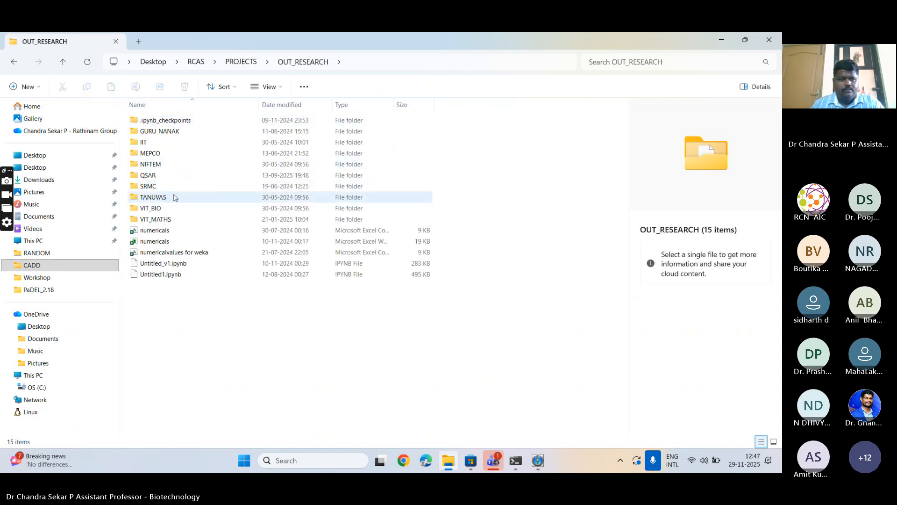
pyautogui.doubleClick(174, 187)
pyautogui.doubleClick(173, 122)
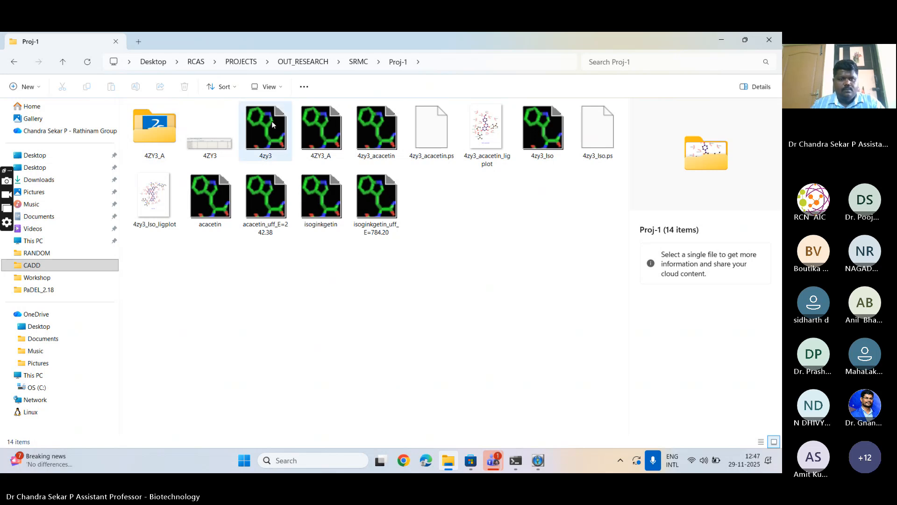
pyautogui.click(304, 125)
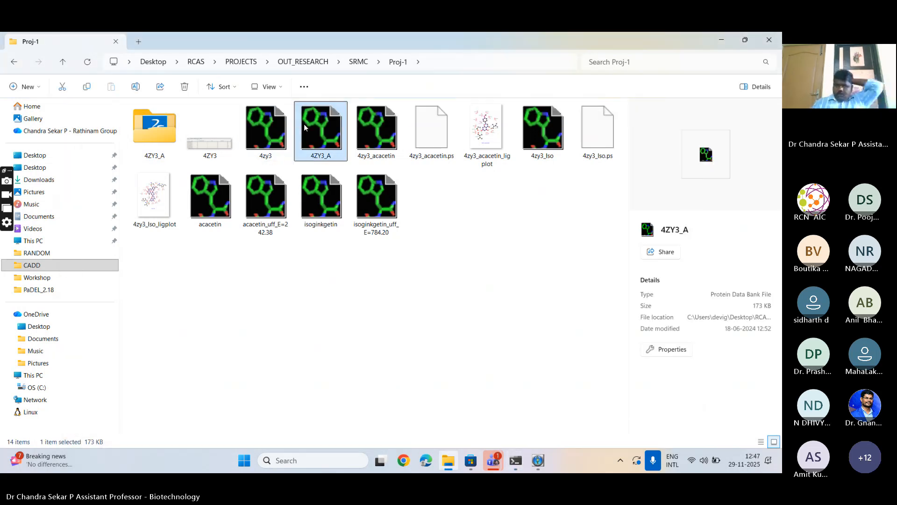
# Search the computer for PyMOL and launch it.
pyautogui.click(309, 460)
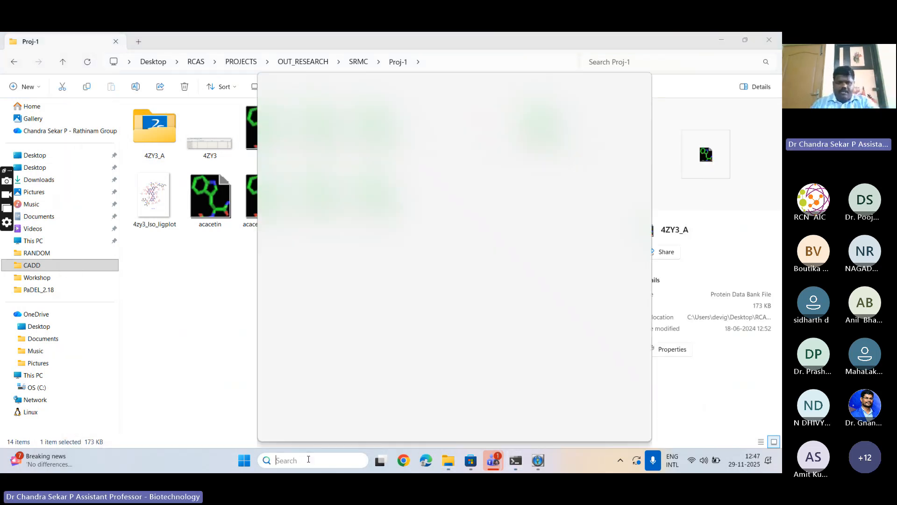
pyautogui.write('pym')
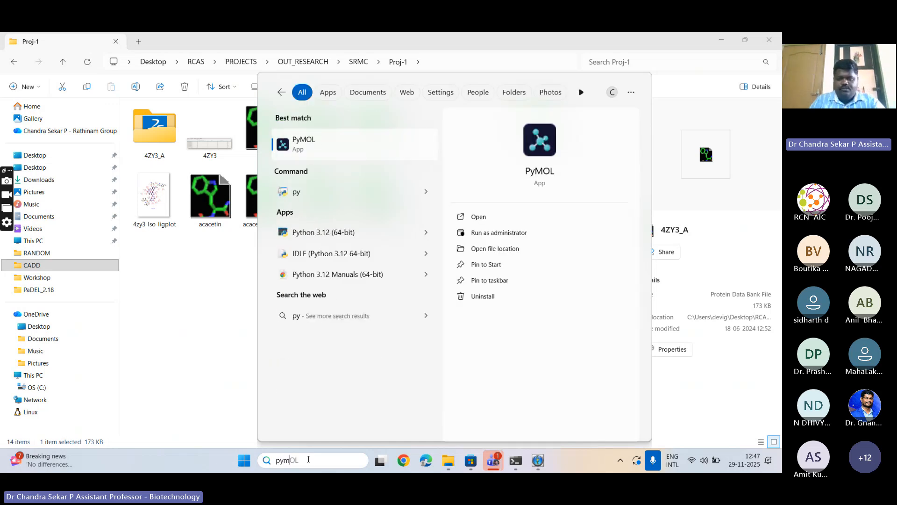
pyautogui.press('Return')
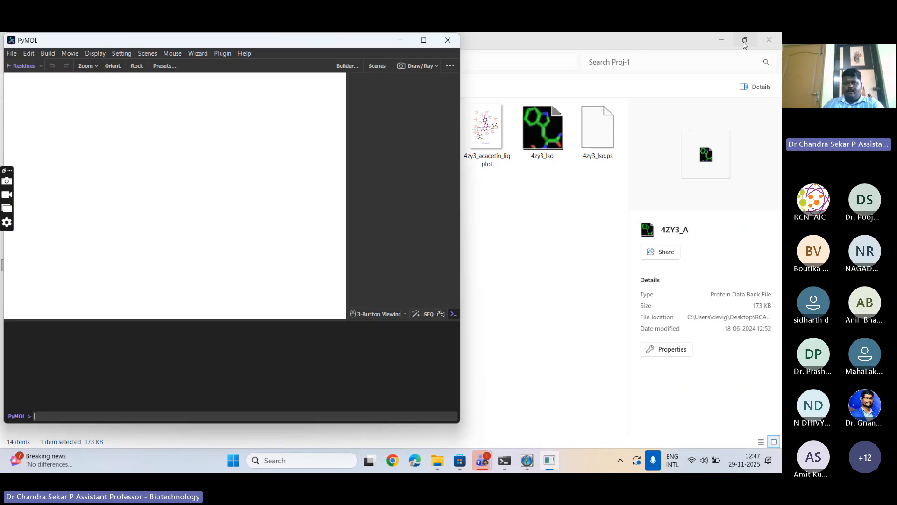
# Arrange the PyMOL and File Explorer windows side by side, load the 4ZY3_A file into PyMOL, and maximize PyMOL.
pyautogui.click(309, 160)
pyautogui.moveTo(257, 45); pyautogui.dragTo(574, 80)
pyautogui.click(746, 41)
pyautogui.click(746, 41)
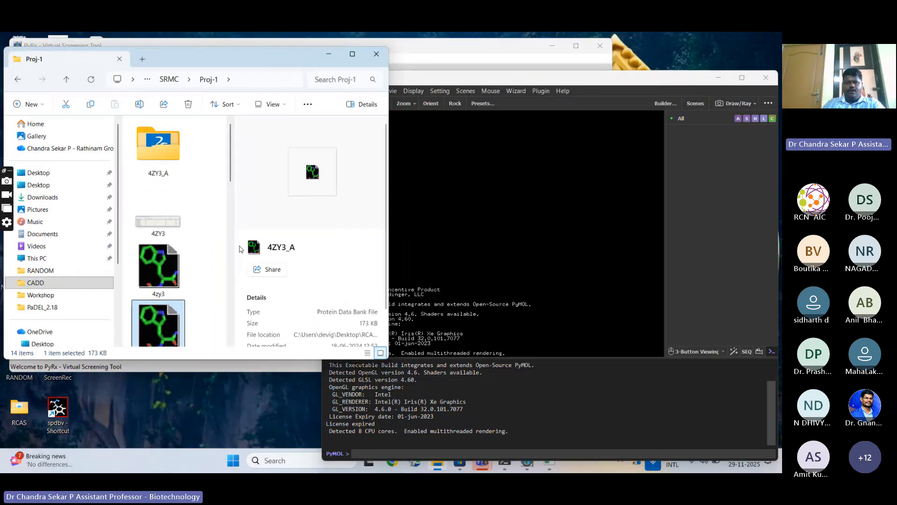
pyautogui.moveTo(172, 312); pyautogui.dragTo(484, 247)
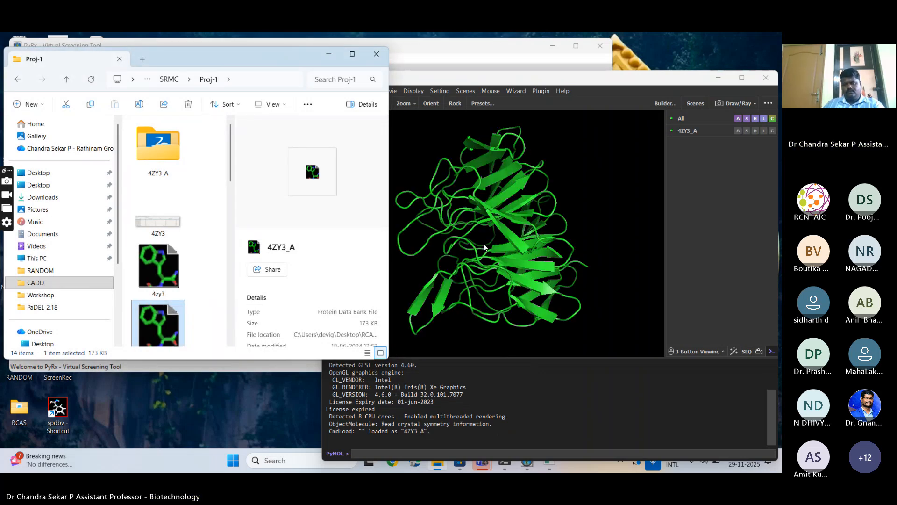
pyautogui.click(767, 91)
pyautogui.click(741, 77)
# Show the surface of the loaded 4ZY3_A protein and colour it cyan.
pyautogui.moveTo(579, 150); pyautogui.dragTo(365, 212)
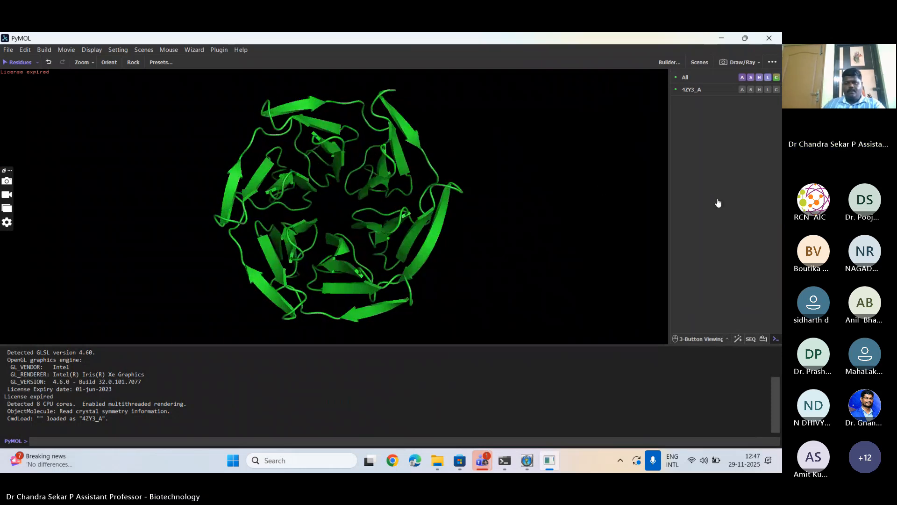
pyautogui.moveTo(448, 201); pyautogui.dragTo(412, 234)
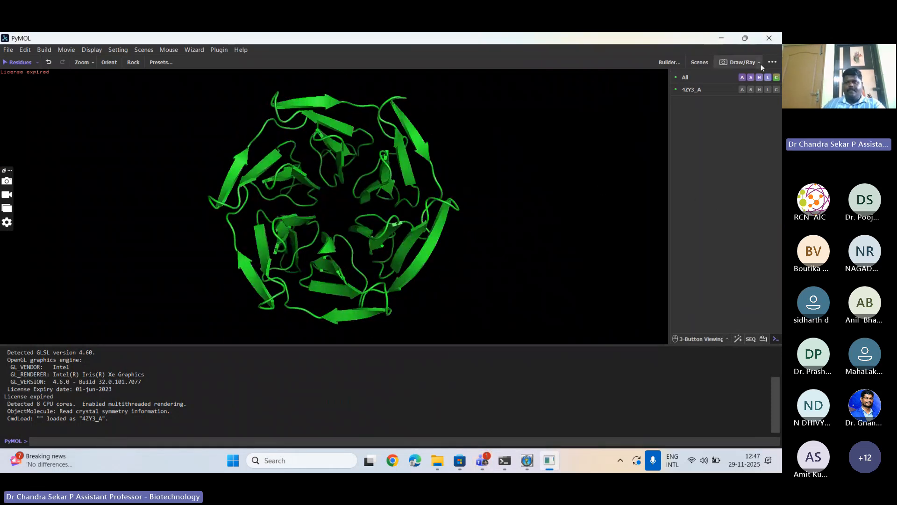
pyautogui.click(752, 77)
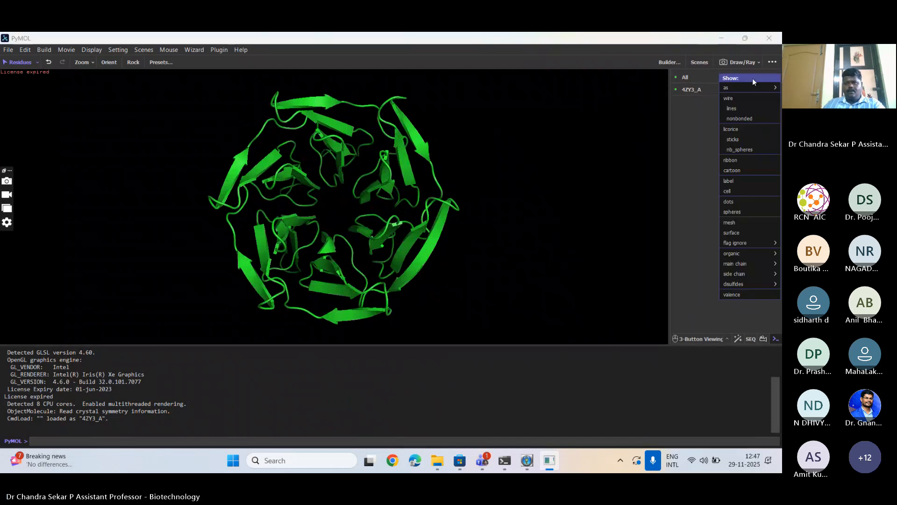
pyautogui.click(732, 233)
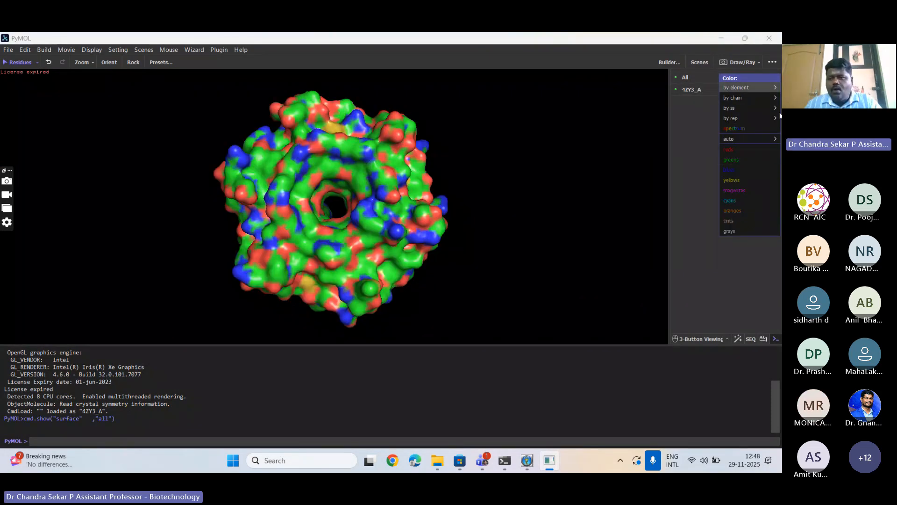
pyautogui.click(774, 77)
pyautogui.moveTo(762, 199)
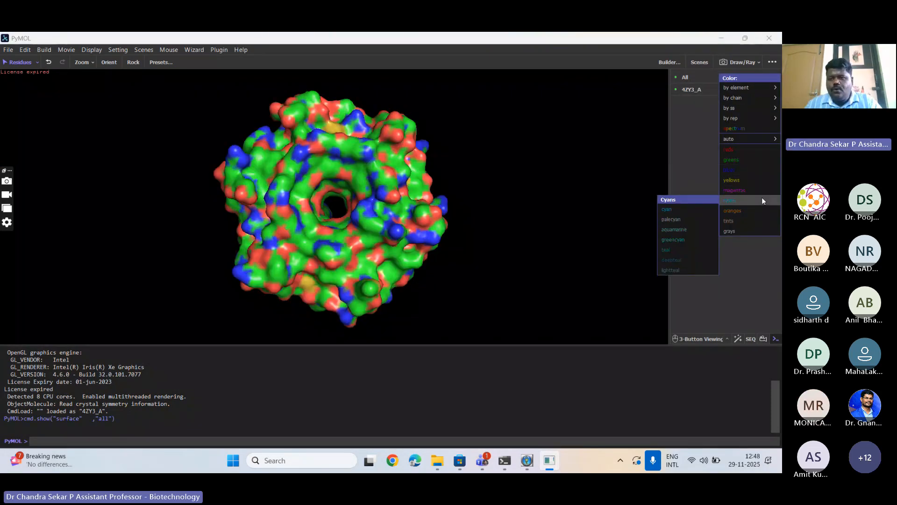
pyautogui.click(697, 212)
pyautogui.moveTo(438, 221); pyautogui.dragTo(310, 194)
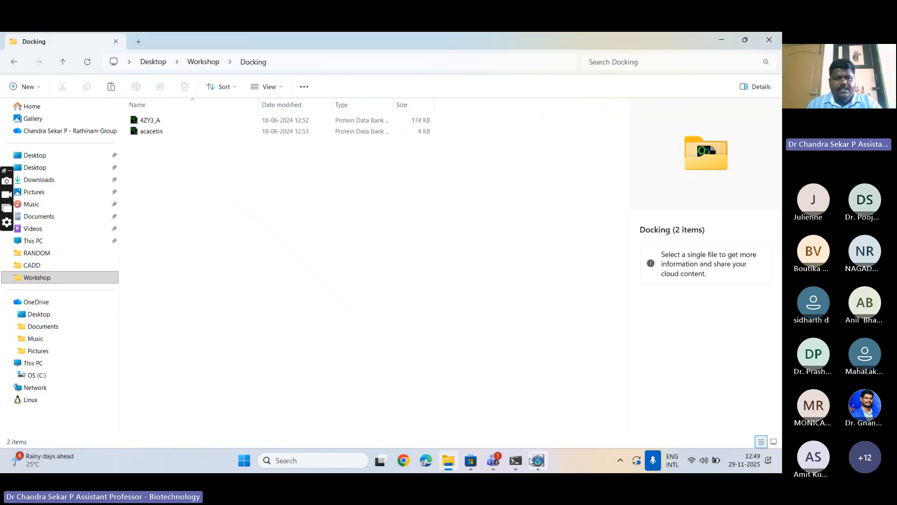
# Switch to PyRx and load the 4ZY3_A molecule from Desktop > Workshop > Docking.
pyautogui.click(533, 461)
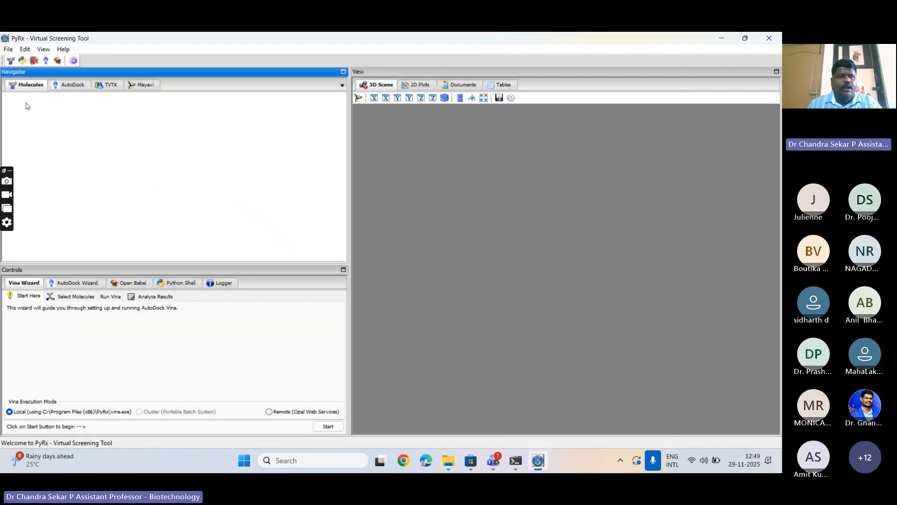
pyautogui.click(10, 50)
pyautogui.click(31, 61)
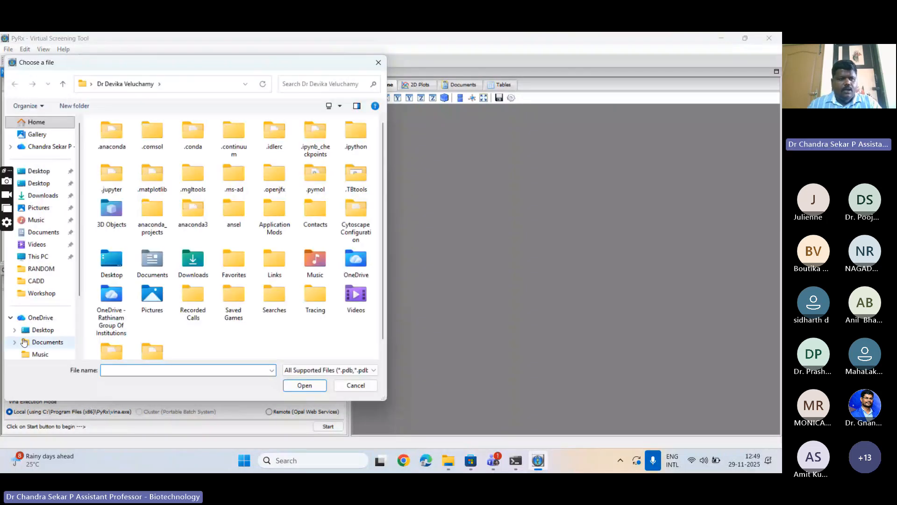
pyautogui.click(52, 185)
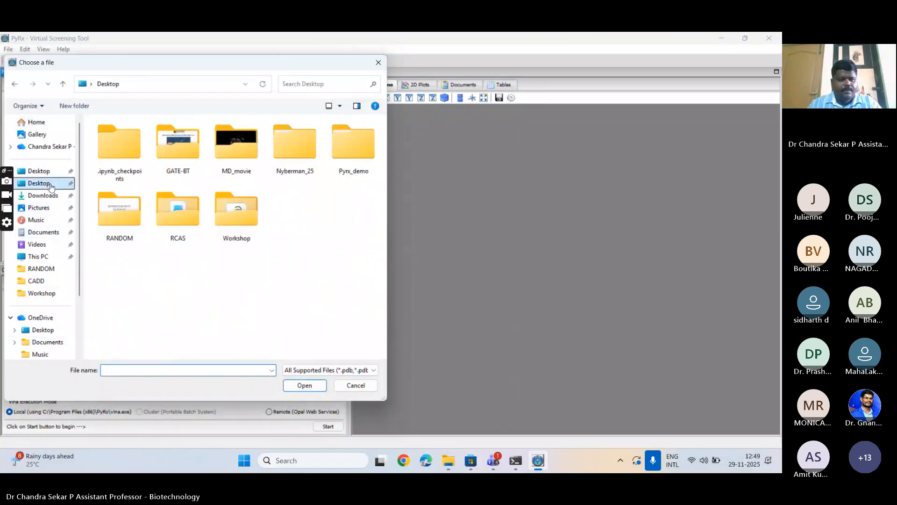
pyautogui.doubleClick(236, 213)
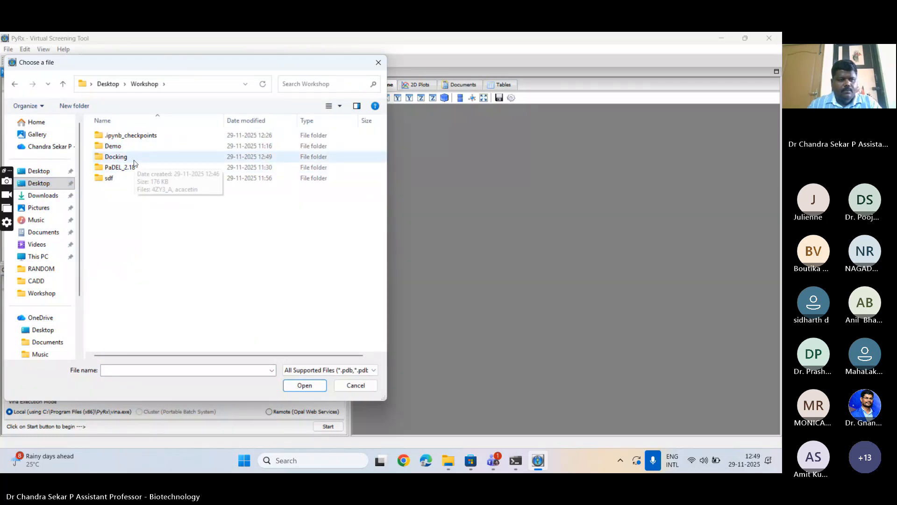
pyautogui.doubleClick(133, 158)
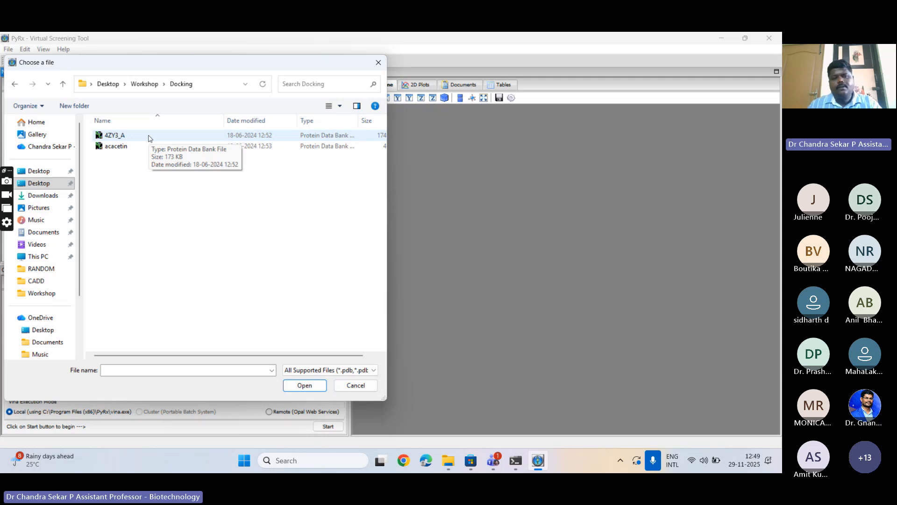
pyautogui.doubleClick(114, 136)
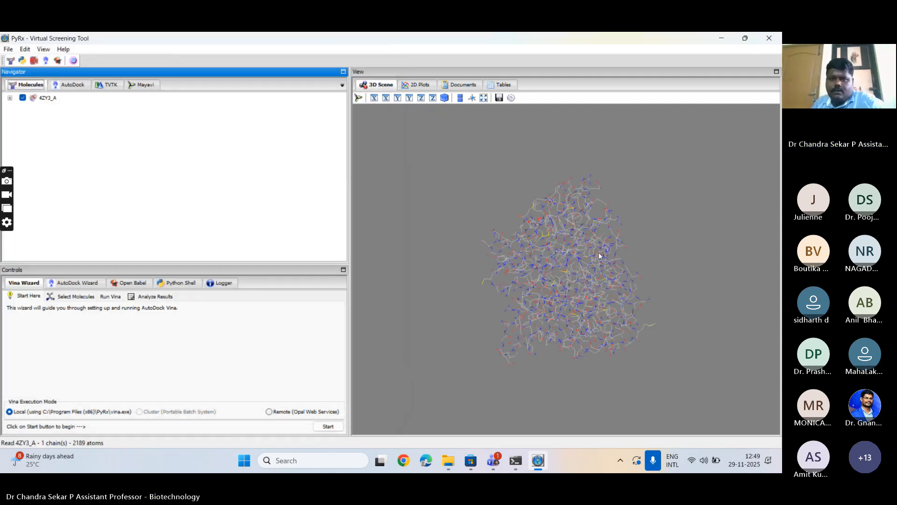
# Turn on the orientation axes in the 3D scene showing the 4ZY3_A protein.
pyautogui.moveTo(598, 252); pyautogui.dragTo(460, 286)
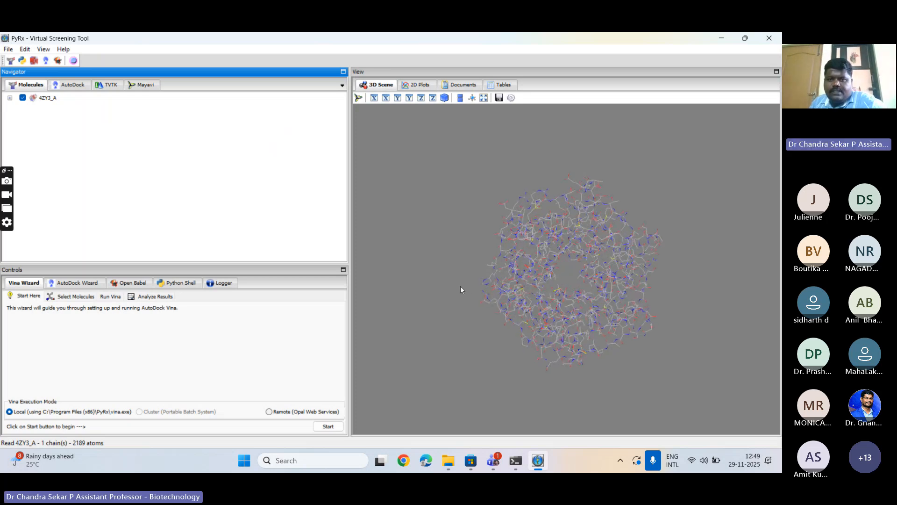
pyautogui.moveTo(682, 235); pyautogui.dragTo(497, 120)
pyautogui.click(472, 98)
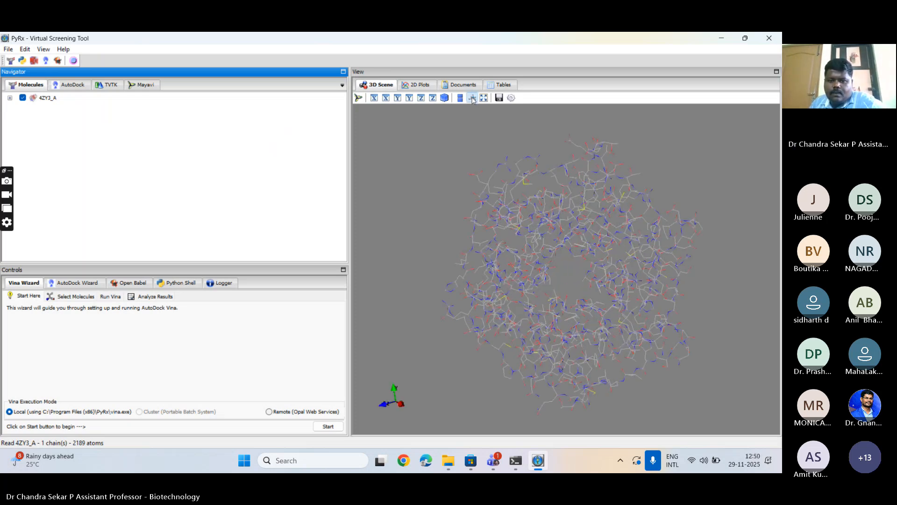
# Display the molecular surface of the 4ZY3_A protein and examine it from different angles.
pyautogui.moveTo(542, 252); pyautogui.dragTo(602, 210)
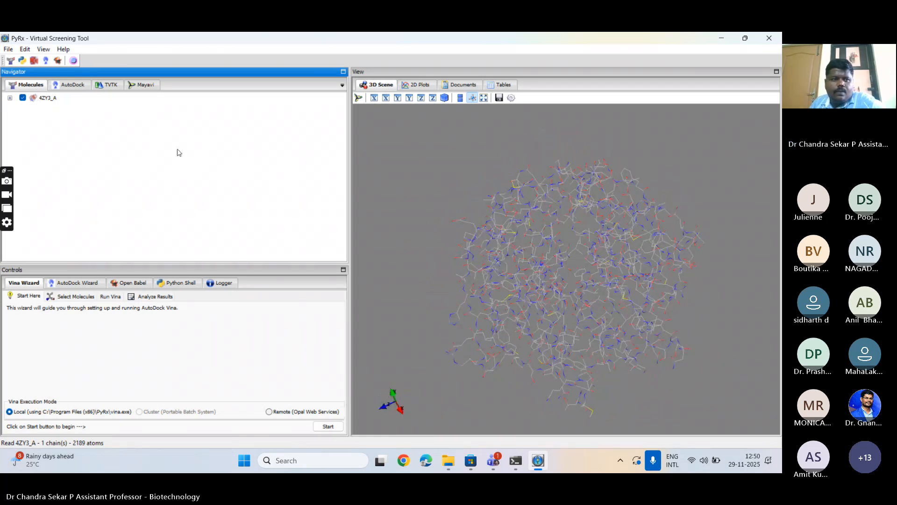
pyautogui.rightClick(55, 102)
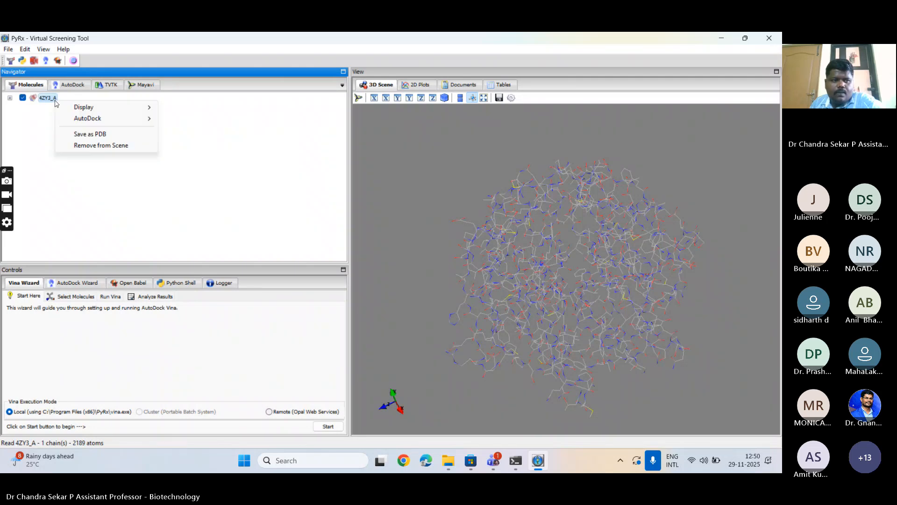
pyautogui.moveTo(117, 107)
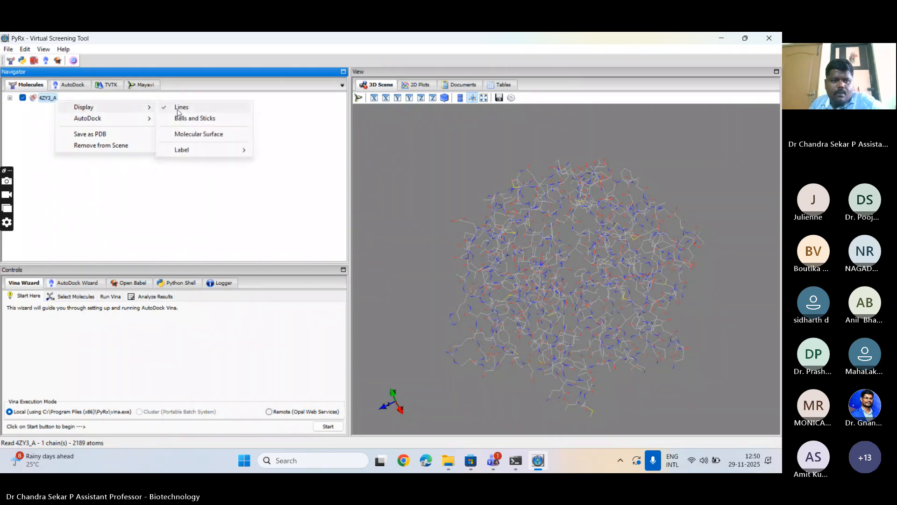
pyautogui.click(199, 134)
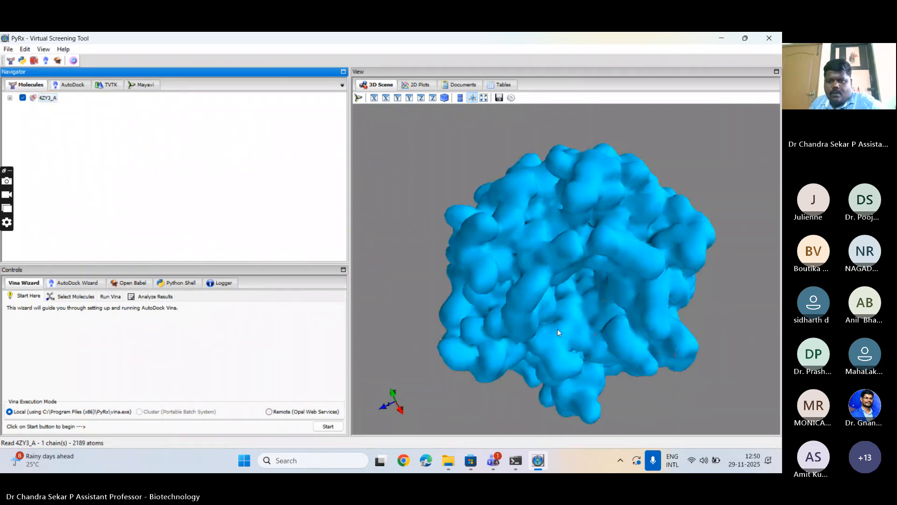
pyautogui.moveTo(557, 329); pyautogui.dragTo(584, 241)
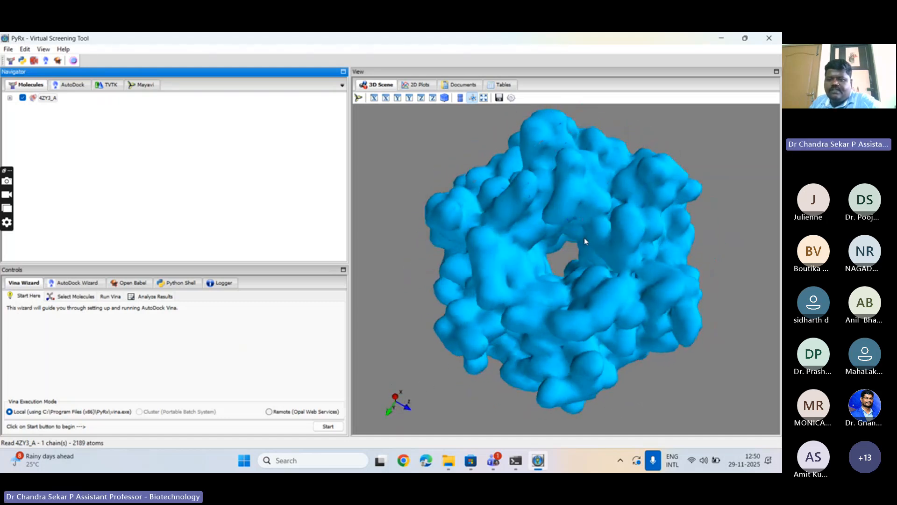
pyautogui.rightClick(50, 100)
pyautogui.moveTo(67, 107)
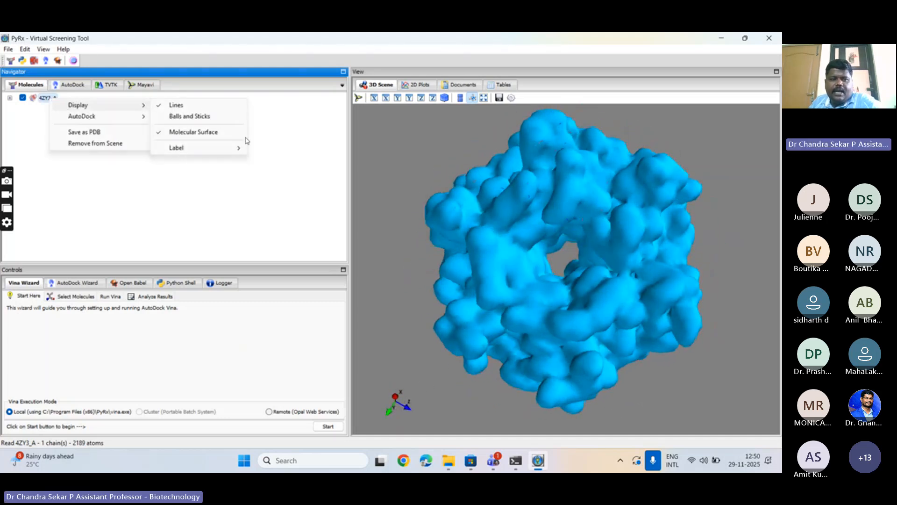
pyautogui.click(718, 209)
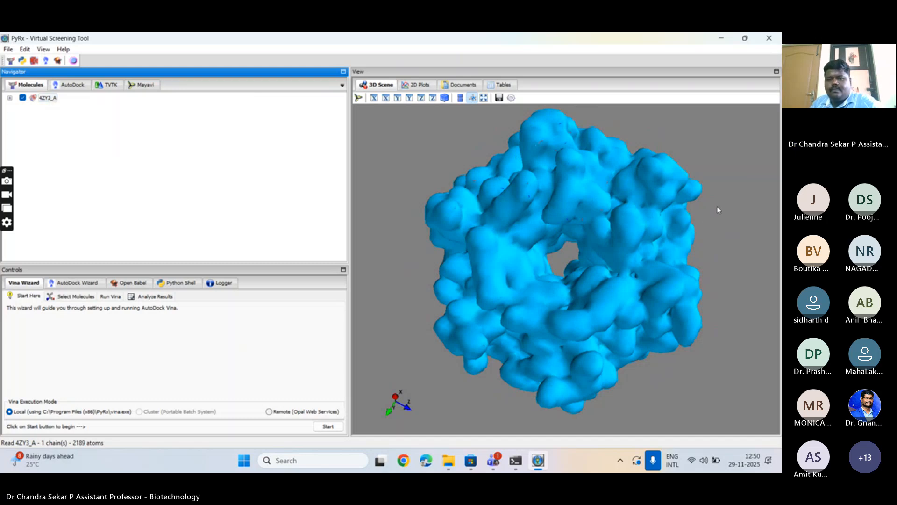
pyautogui.moveTo(719, 210); pyautogui.dragTo(606, 300)
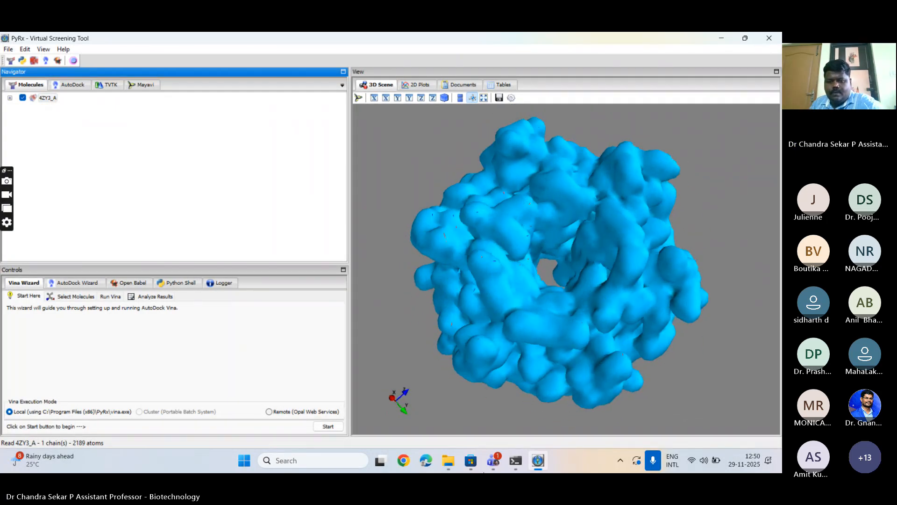
pyautogui.moveTo(493, 460)
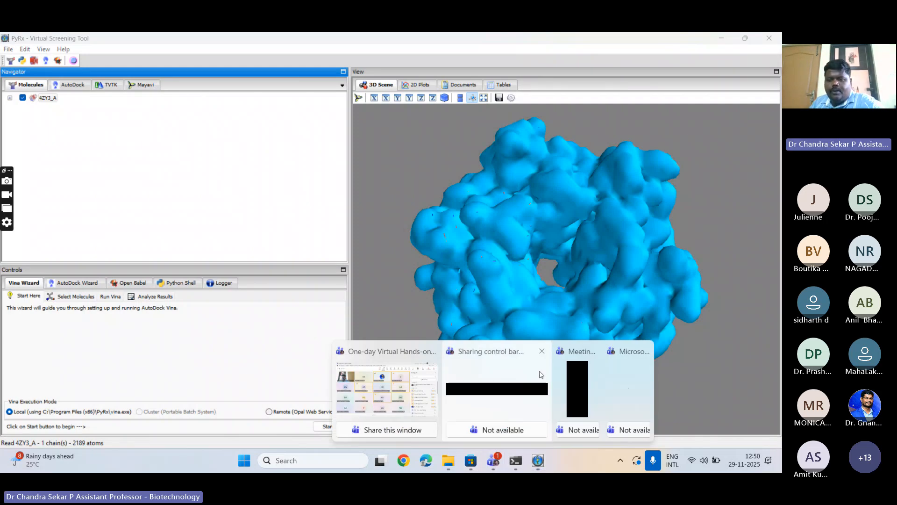
pyautogui.click(563, 350)
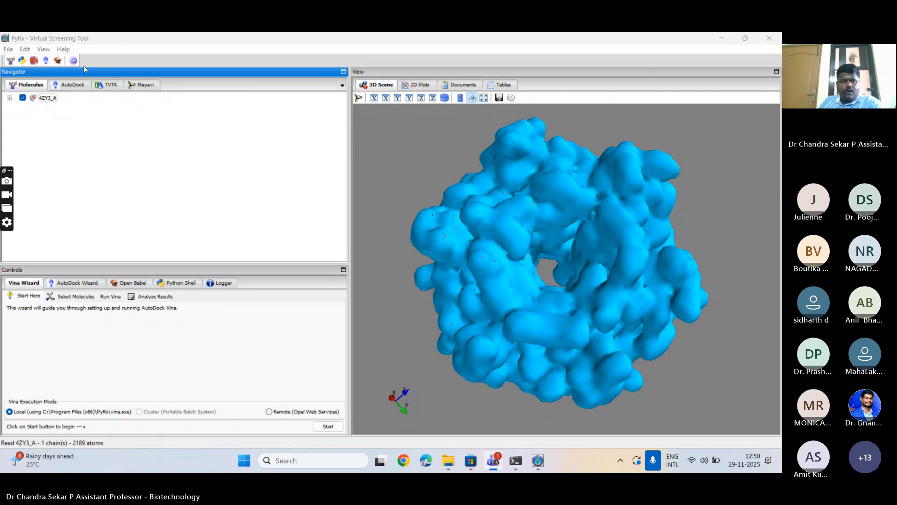
# Turn off the molecular surface of 4ZY3_A, keep its lines display, and rotate the structure to inspect it.
pyautogui.click(47, 97)
pyautogui.rightClick(14, 160)
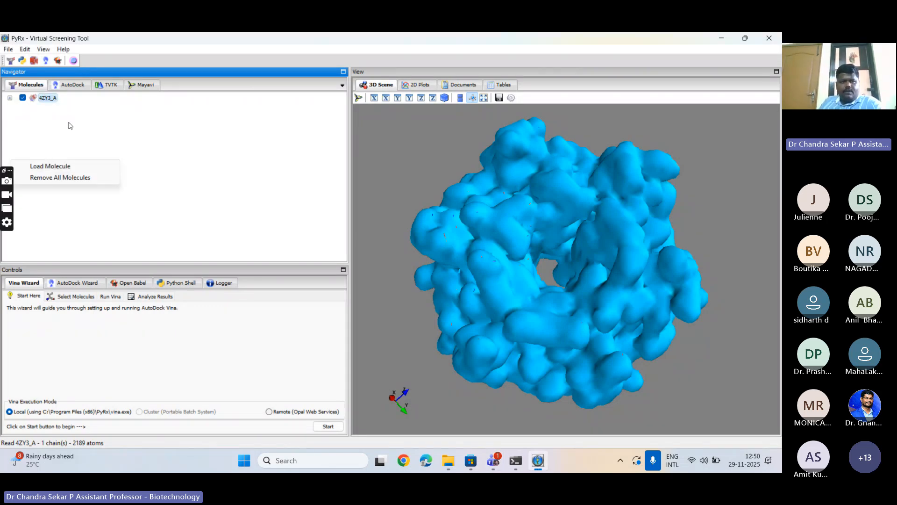
pyautogui.click(58, 110)
pyautogui.rightClick(54, 101)
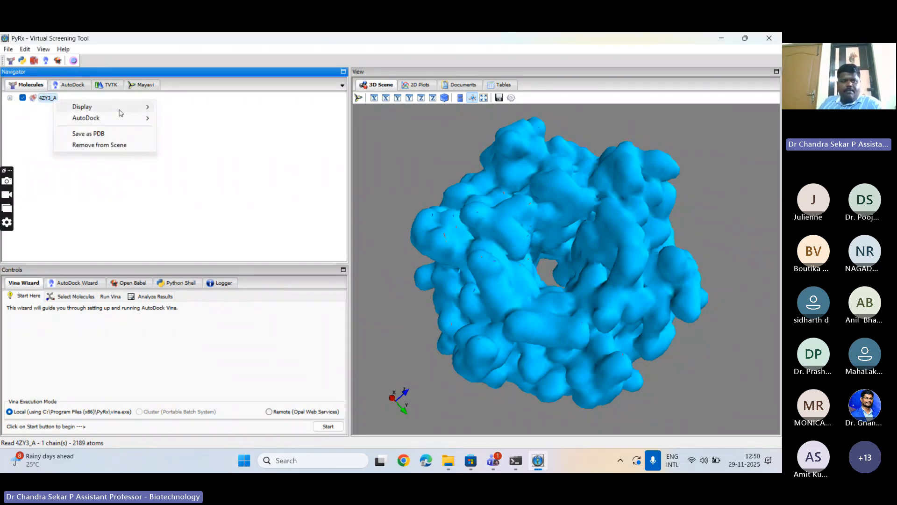
pyautogui.moveTo(119, 109)
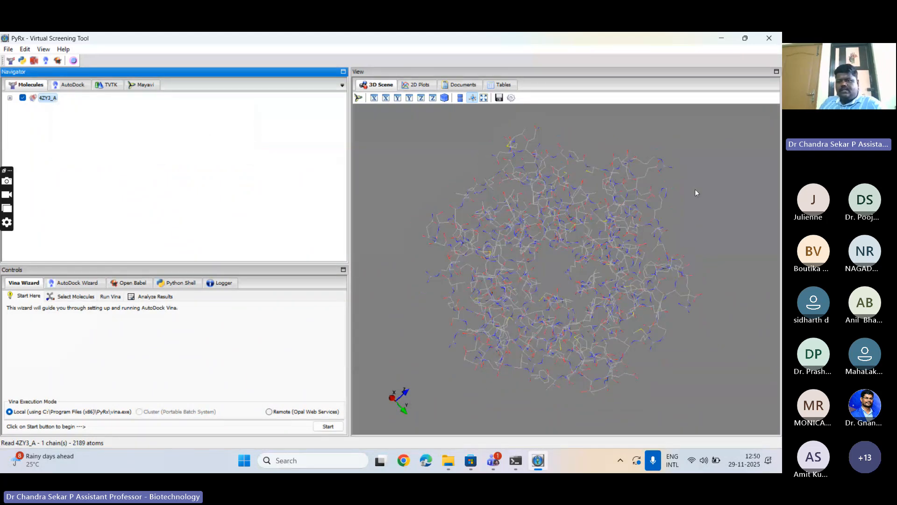
pyautogui.moveTo(696, 192); pyautogui.dragTo(629, 220)
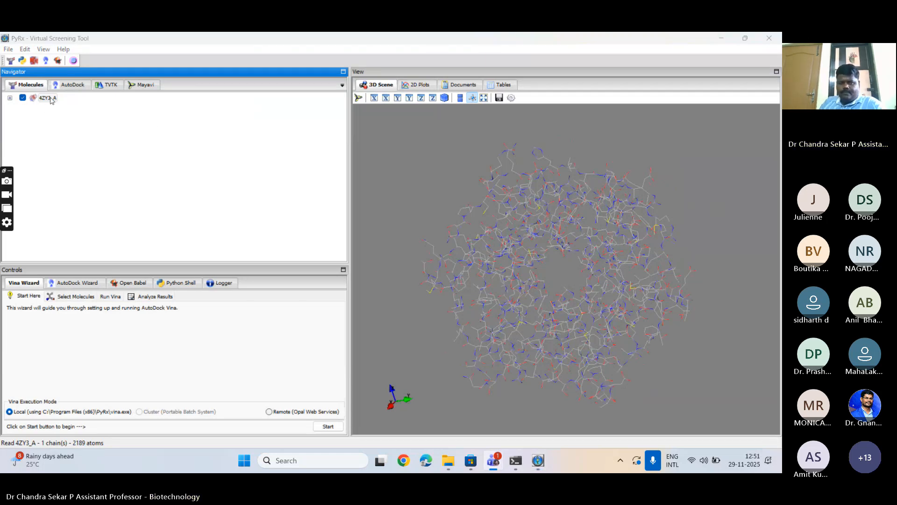
# Convert the 4ZY3_A protein into an AutoDock macromolecule and inspect the prepared structure.
pyautogui.rightClick(51, 99)
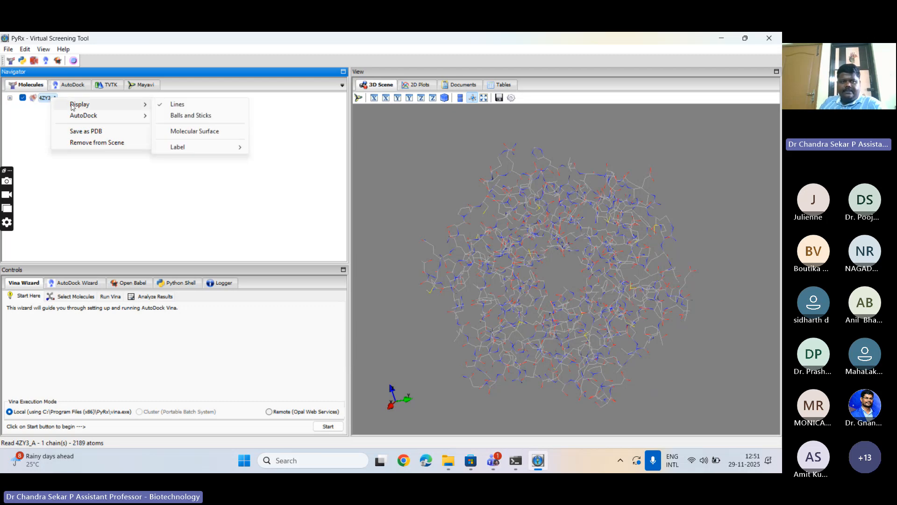
pyautogui.moveTo(81, 117)
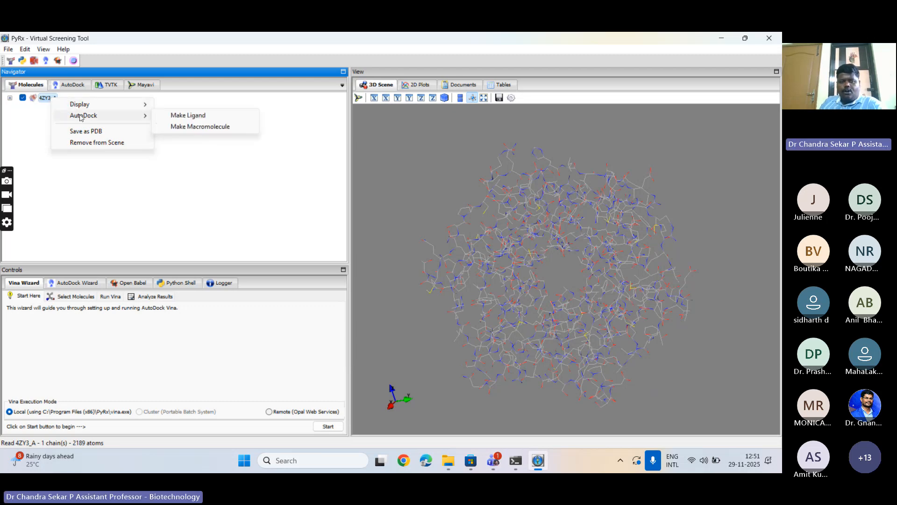
pyautogui.click(180, 126)
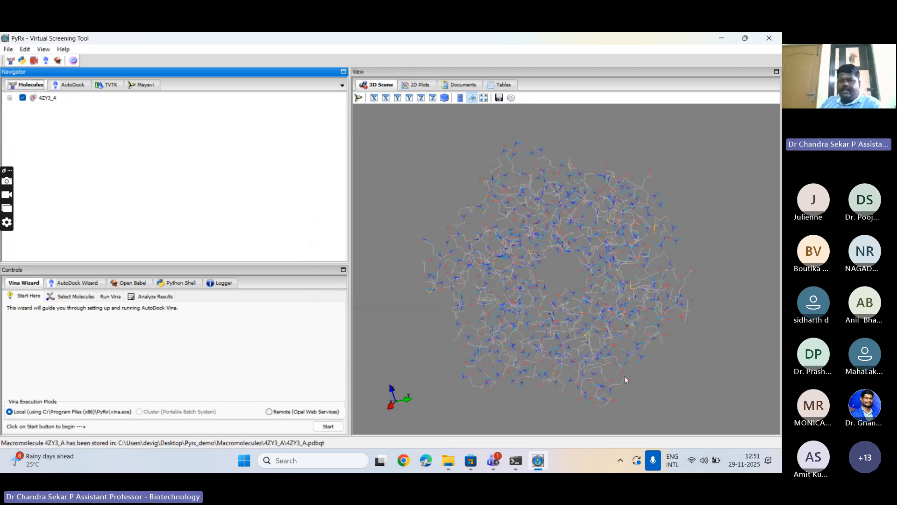
pyautogui.moveTo(583, 368); pyautogui.dragTo(594, 210)
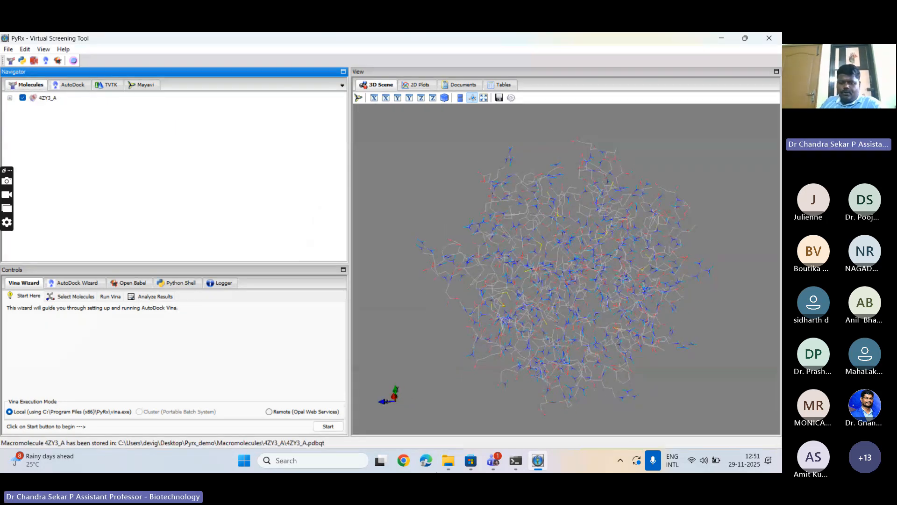
# Switch to File Explorer and open the AIC-RAISE_Manual_2 PDF from the Desktop > Workshop folder.
pyautogui.click(450, 462)
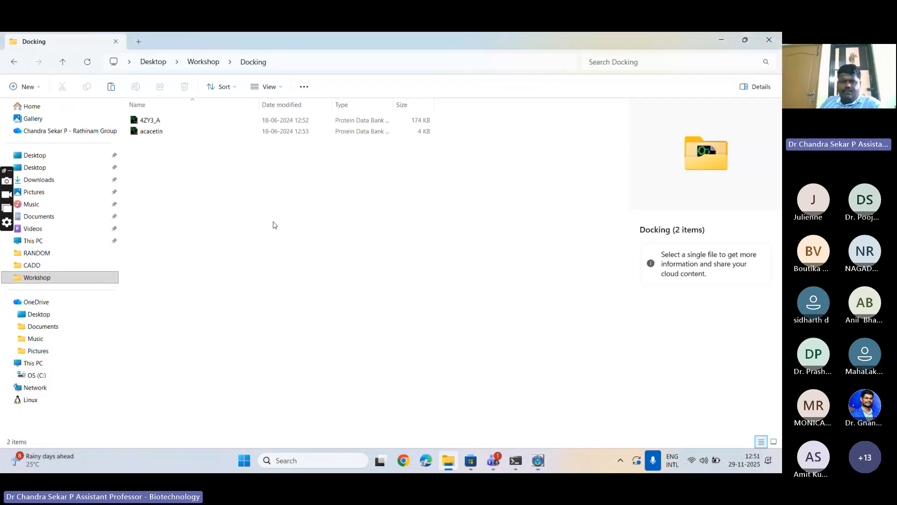
pyautogui.click(204, 62)
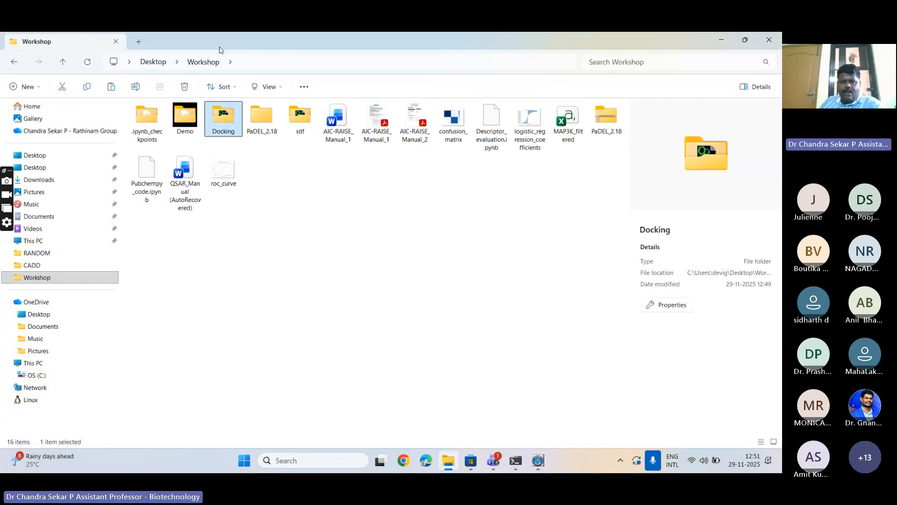
pyautogui.click(409, 116)
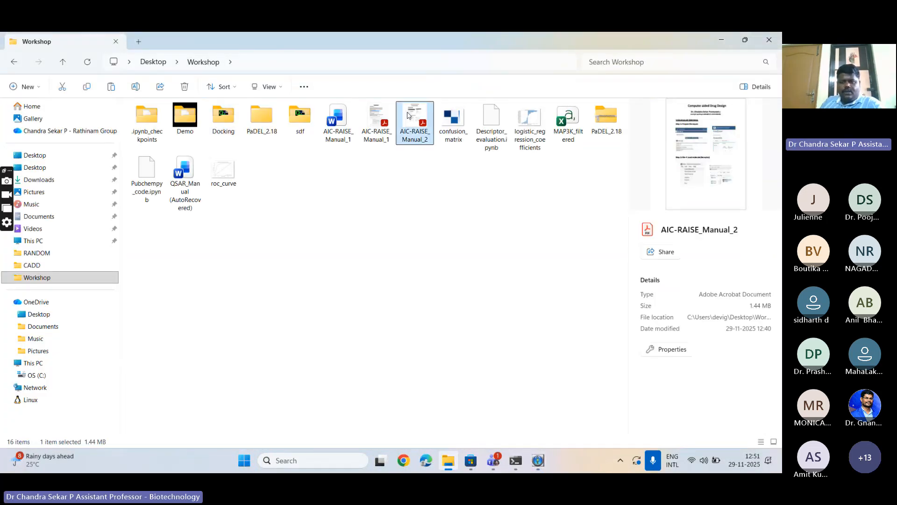
pyautogui.doubleClick(407, 115)
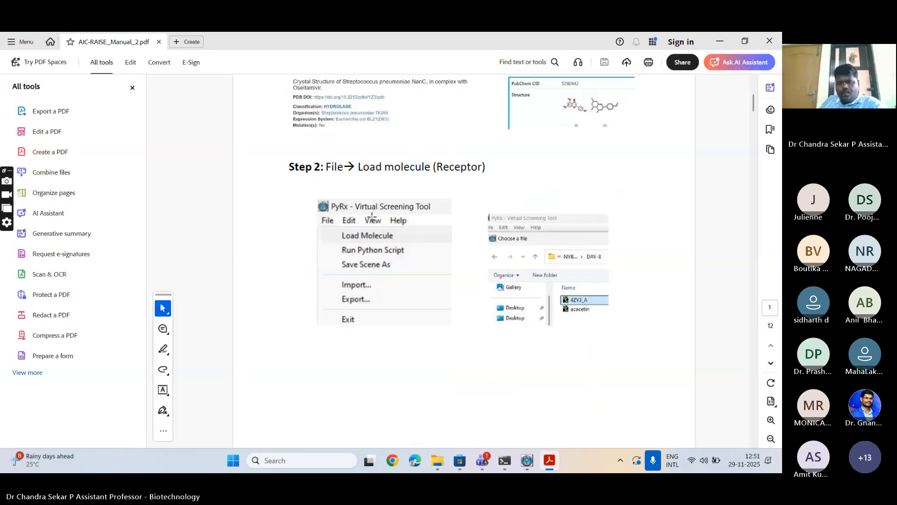
# Read the manual's instructions for making the macromolecule in Step 3 and uploading the ligand through Open Babel in Step 4.
pyautogui.scroll(-5, 521, 184)
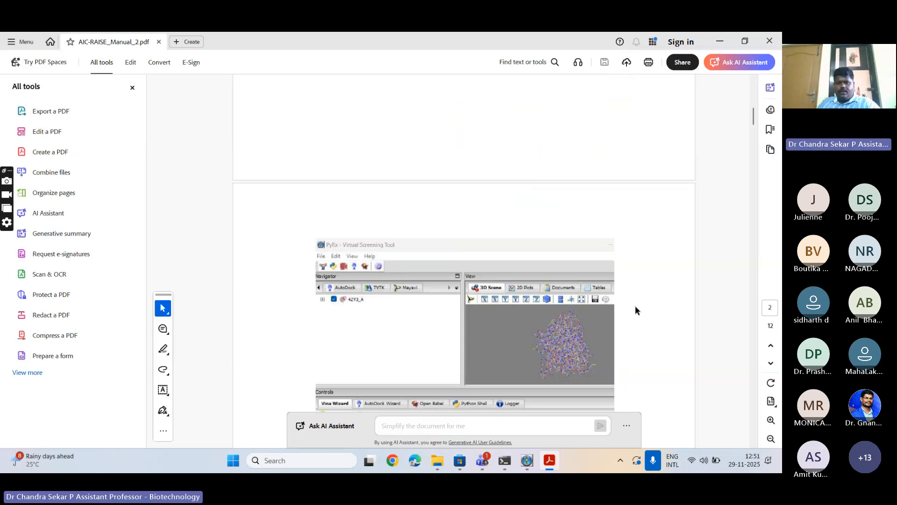
pyautogui.scroll(2, 635, 306)
pyautogui.scroll(-3, 637, 301)
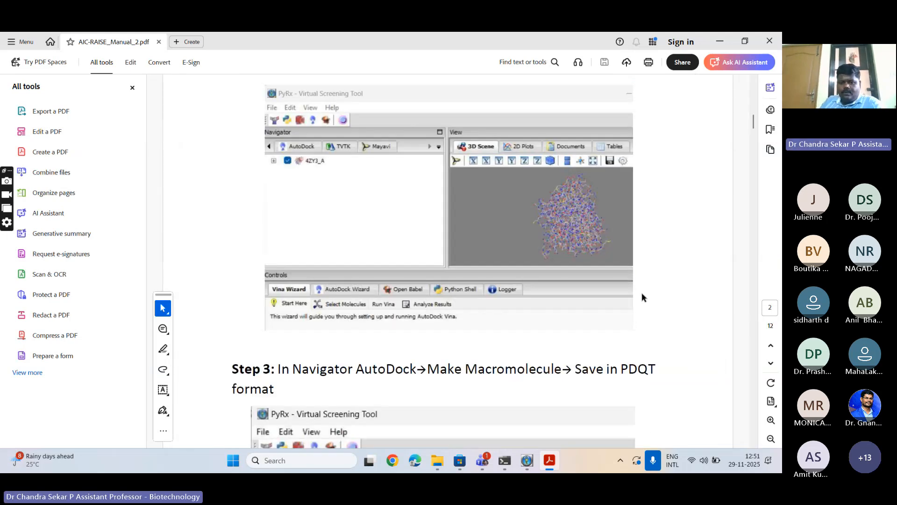
pyautogui.scroll(-1, 451, 314)
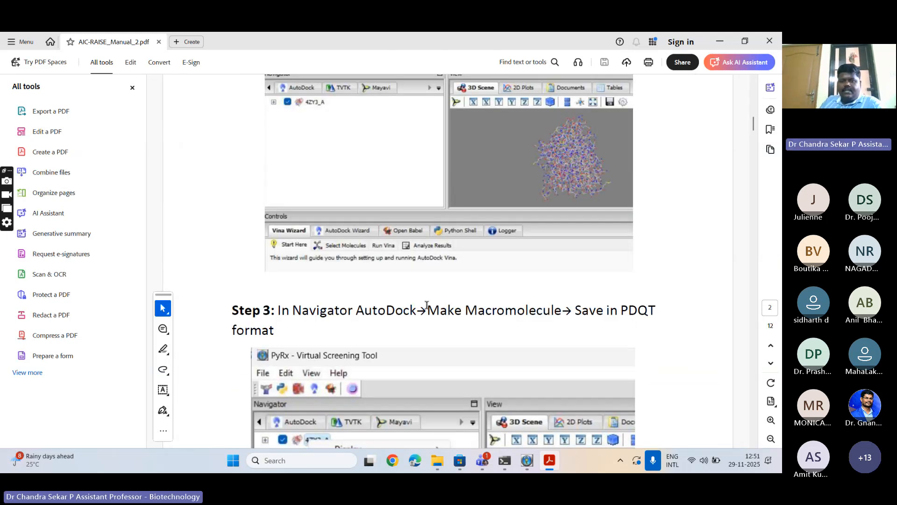
pyautogui.scroll(-1, 428, 303)
pyautogui.moveTo(427, 252); pyautogui.dragTo(646, 257)
pyautogui.rightClick(603, 283)
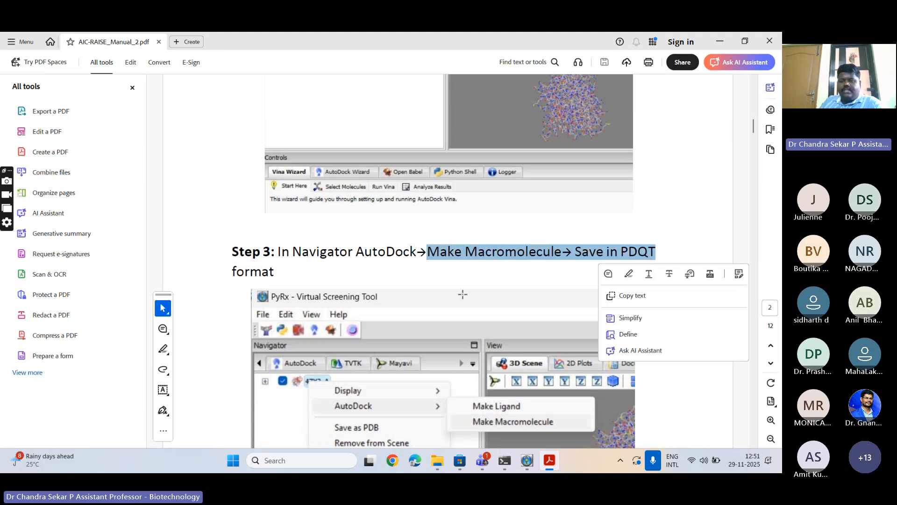
pyautogui.click(441, 286)
pyautogui.scroll(-2, 441, 286)
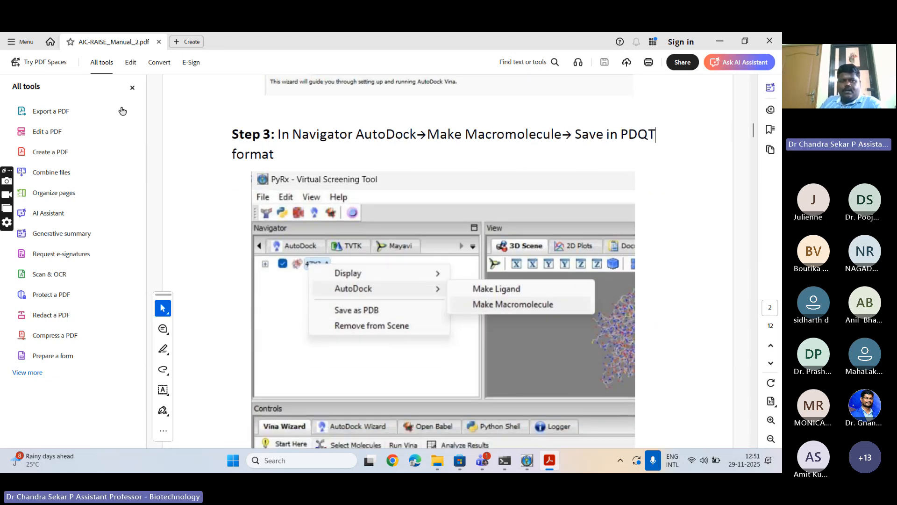
pyautogui.click(133, 87)
pyautogui.scroll(-10, 537, 260)
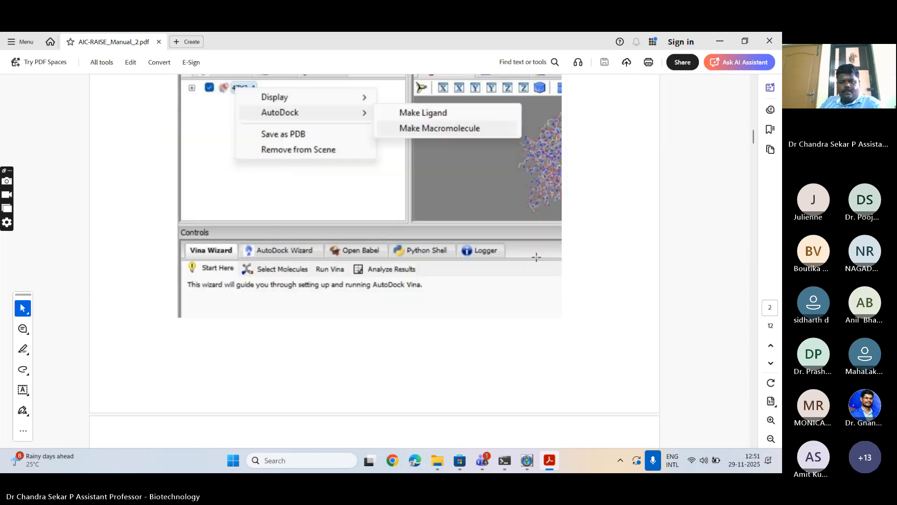
pyautogui.scroll(-1, 537, 263)
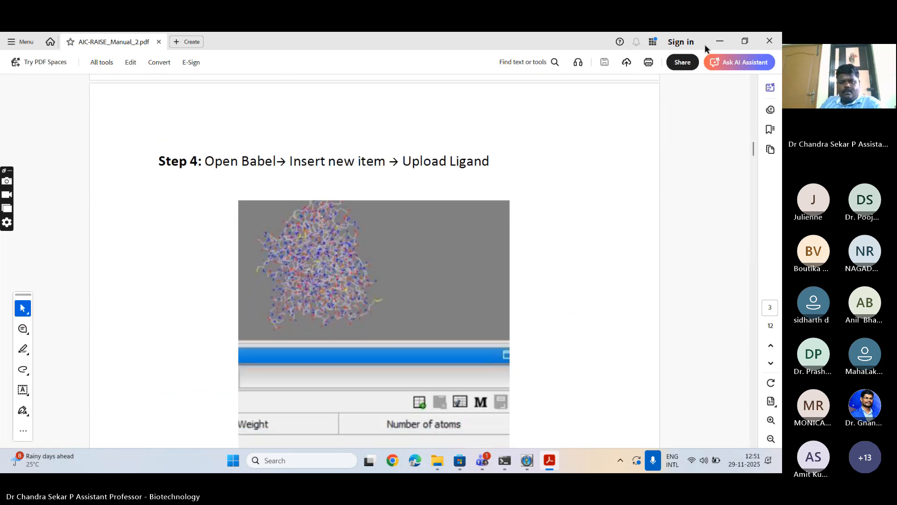
# Minimize the manual and File Explorer to return to PyRx, and examine the 4ZY3_A macromolecule up close.
pyautogui.click(720, 41)
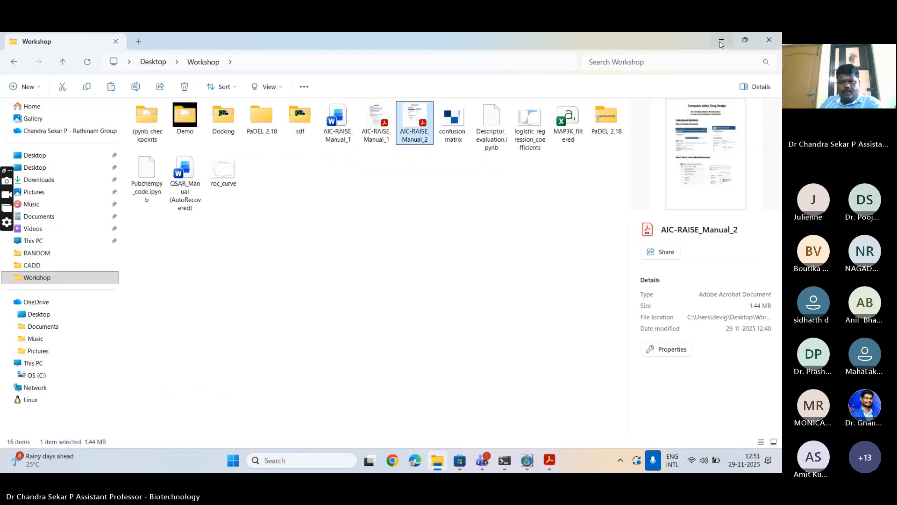
pyautogui.click(721, 42)
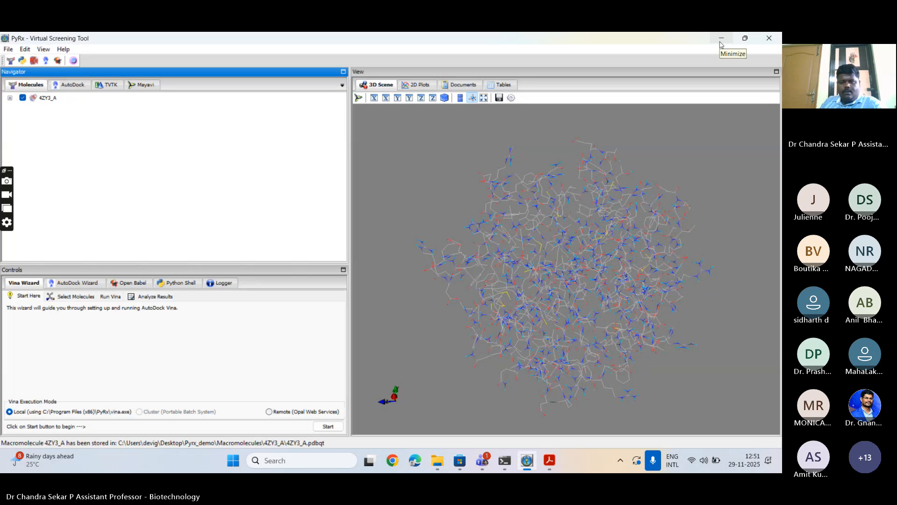
pyautogui.moveTo(607, 234); pyautogui.dragTo(529, 206)
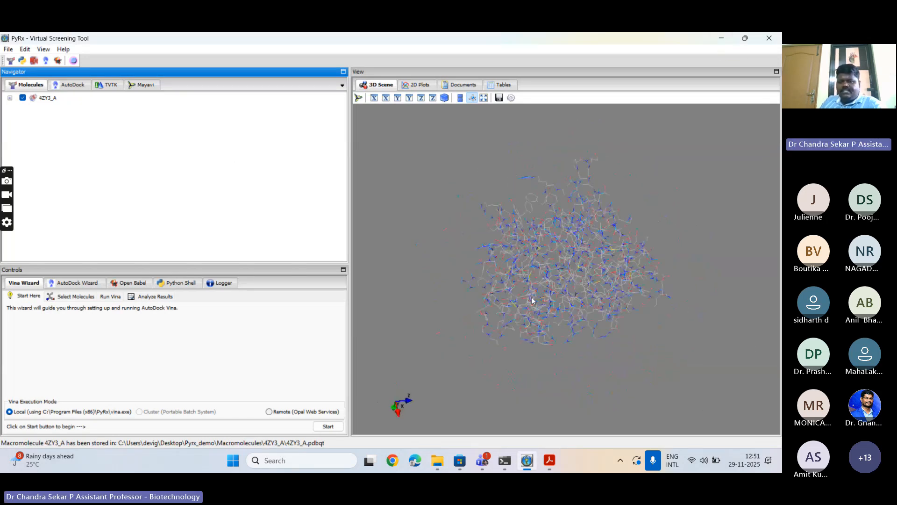
pyautogui.scroll(5, 533, 300)
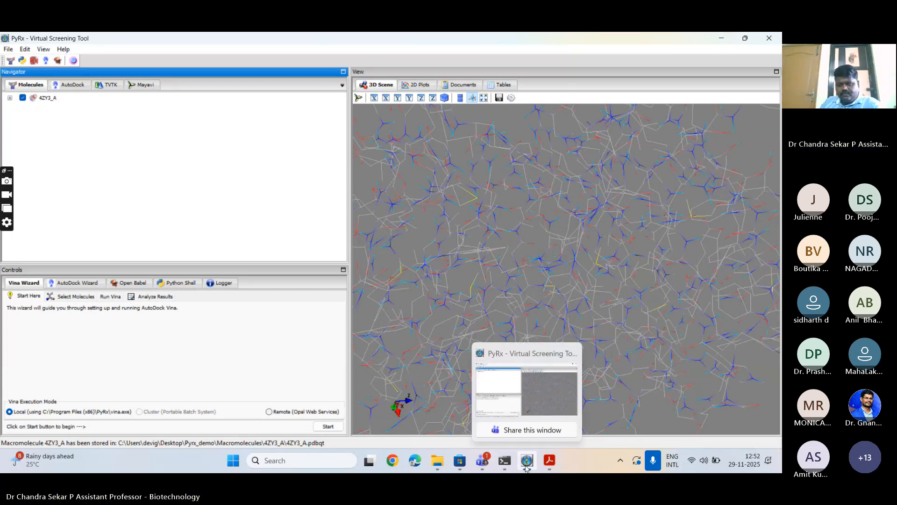
# Switch to the Microsoft Teams meeting window to check on the workshop participants.
pyautogui.moveTo(486, 463)
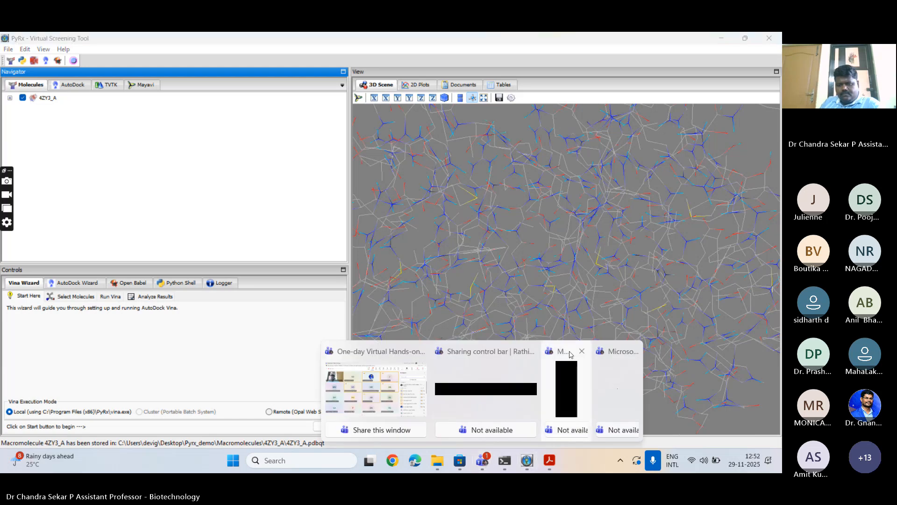
pyautogui.click(570, 355)
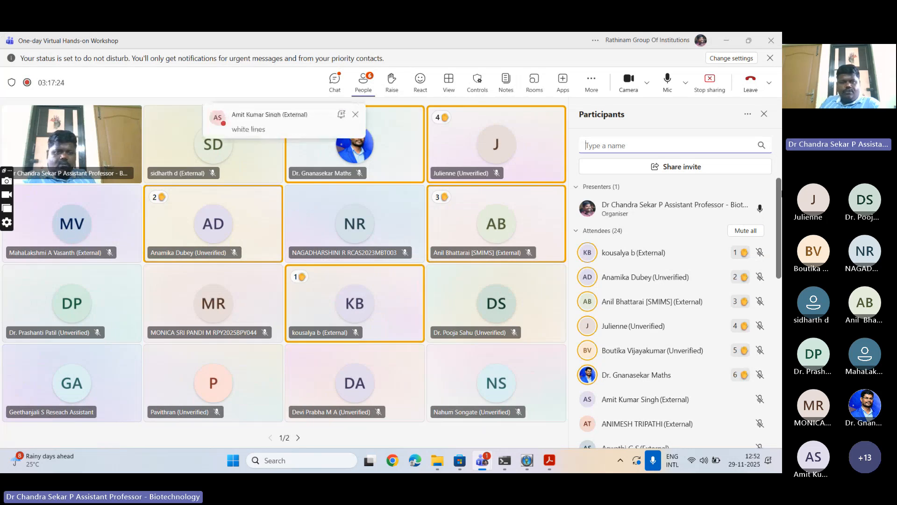
# Minimize the Teams meeting window to return to PyRx, and examine the whole 4ZY3_A macromolecule from another angle.
pyautogui.click(723, 39)
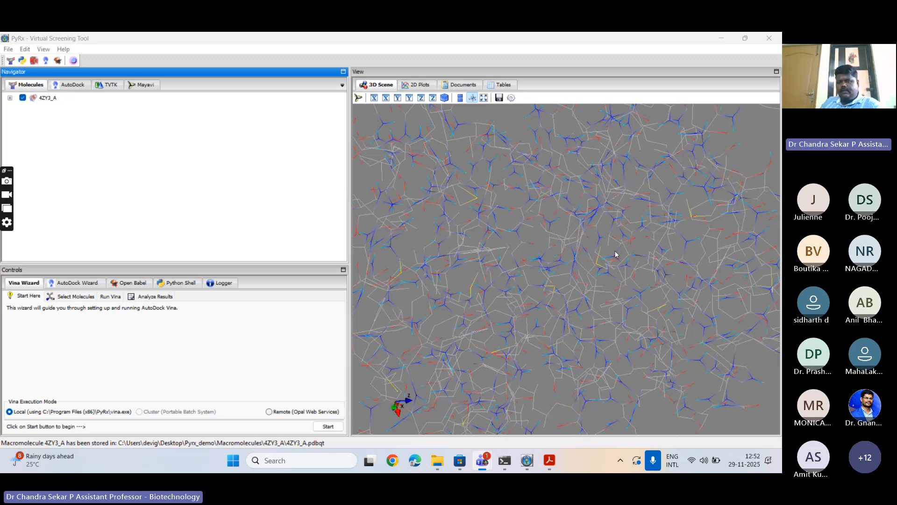
pyautogui.click(527, 220)
pyautogui.scroll(2, 526, 220)
pyautogui.scroll(-7, 499, 280)
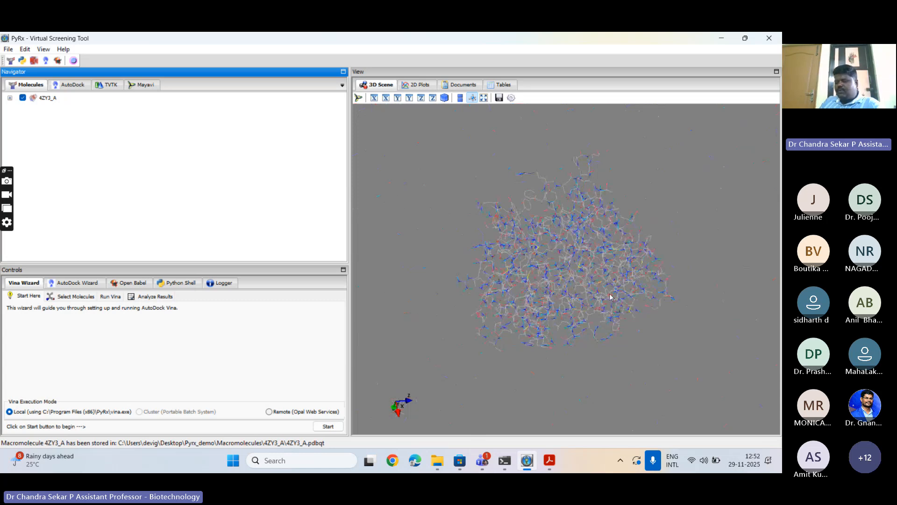
pyautogui.moveTo(652, 329); pyautogui.dragTo(693, 373)
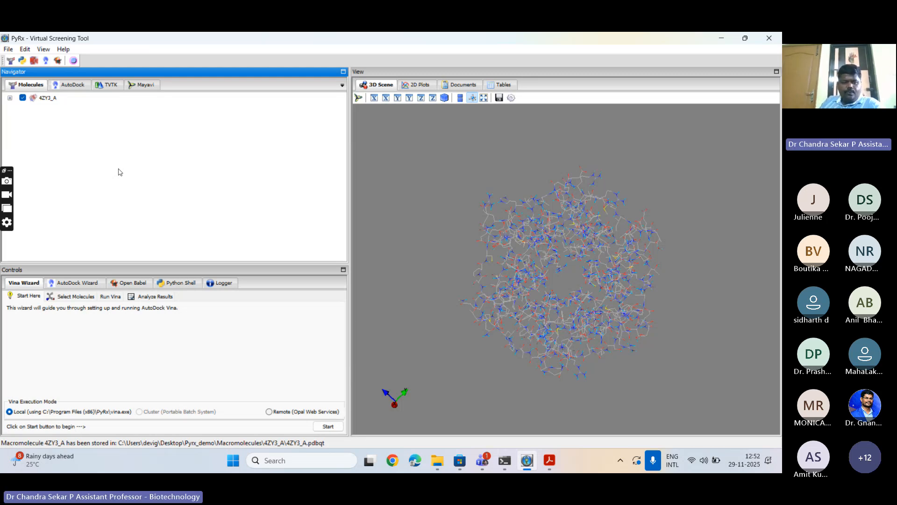
# Import the acacetin ligand into Open Babel from the Docking folder in Desktop > Workshop.
pyautogui.click(136, 283)
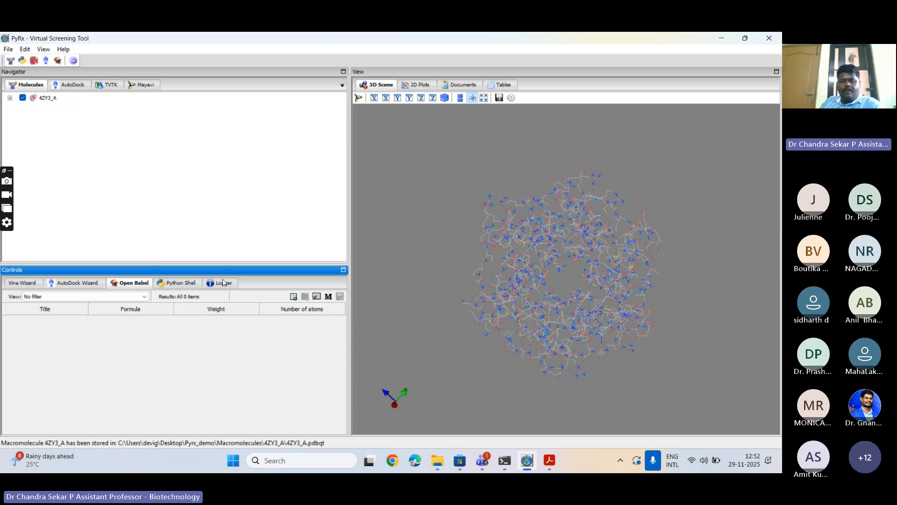
pyautogui.click(294, 297)
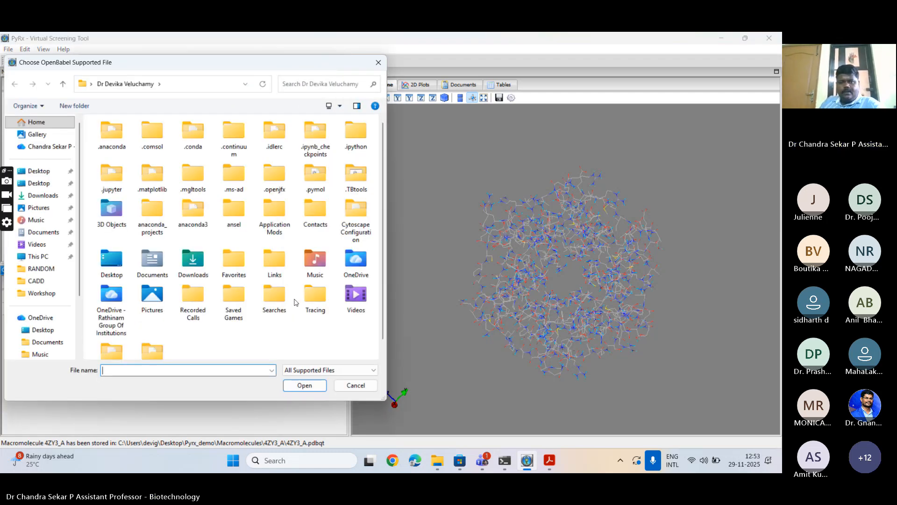
pyautogui.click(379, 62)
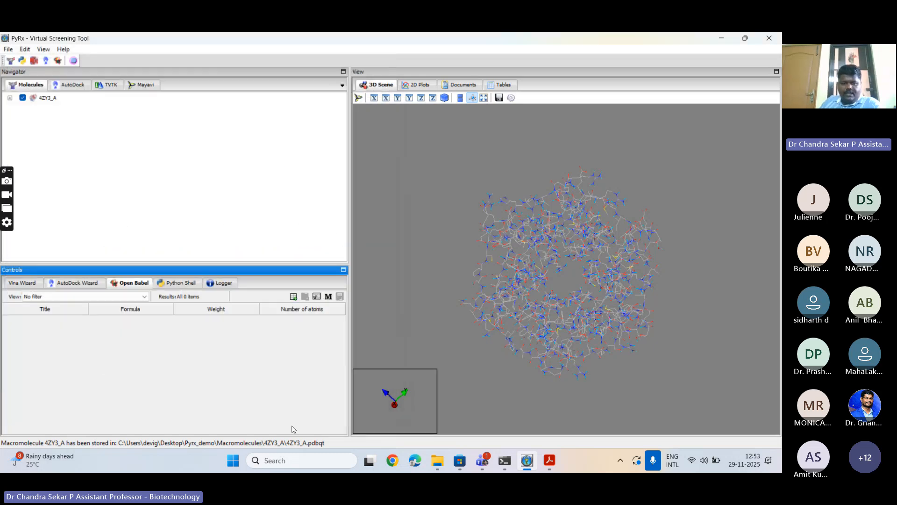
pyautogui.click(295, 297)
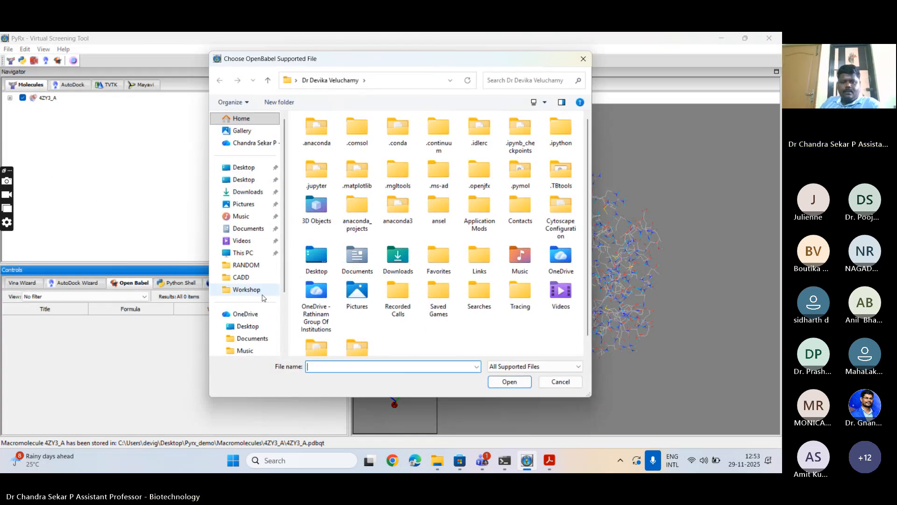
pyautogui.click(253, 290)
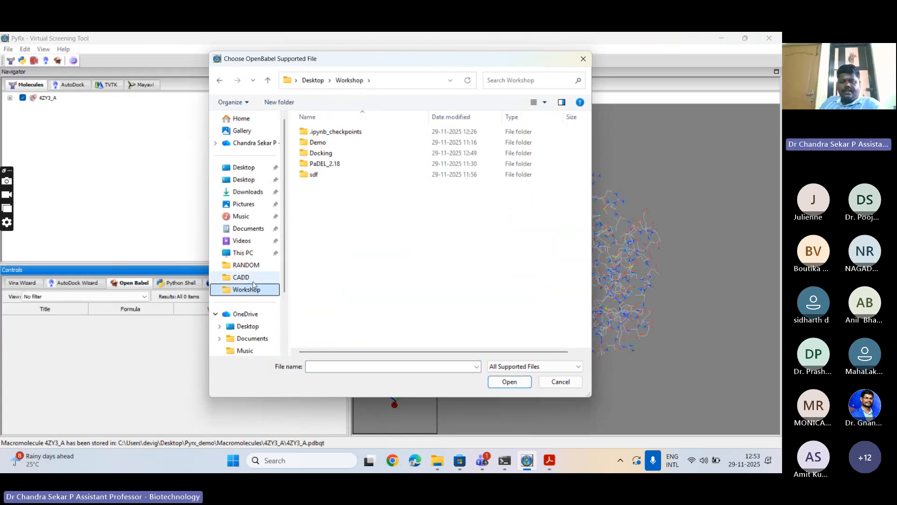
pyautogui.click(257, 280)
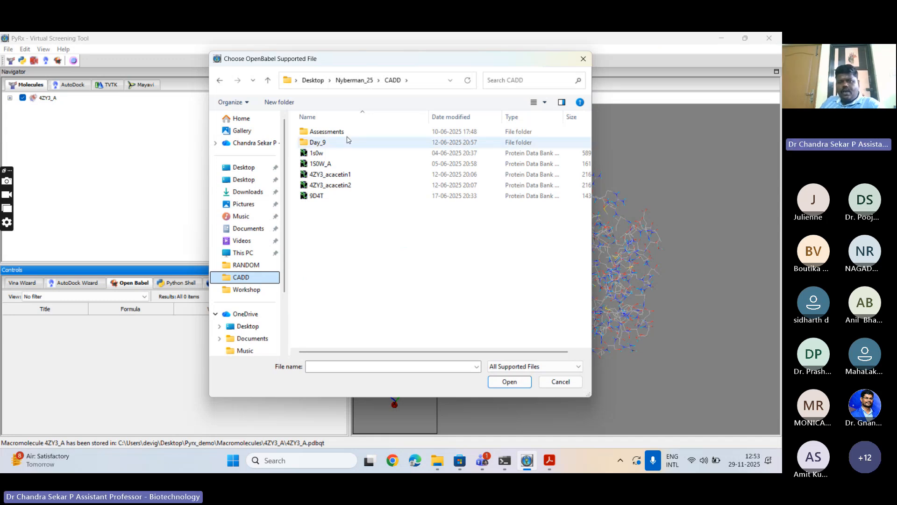
pyautogui.click(354, 80)
pyautogui.click(319, 83)
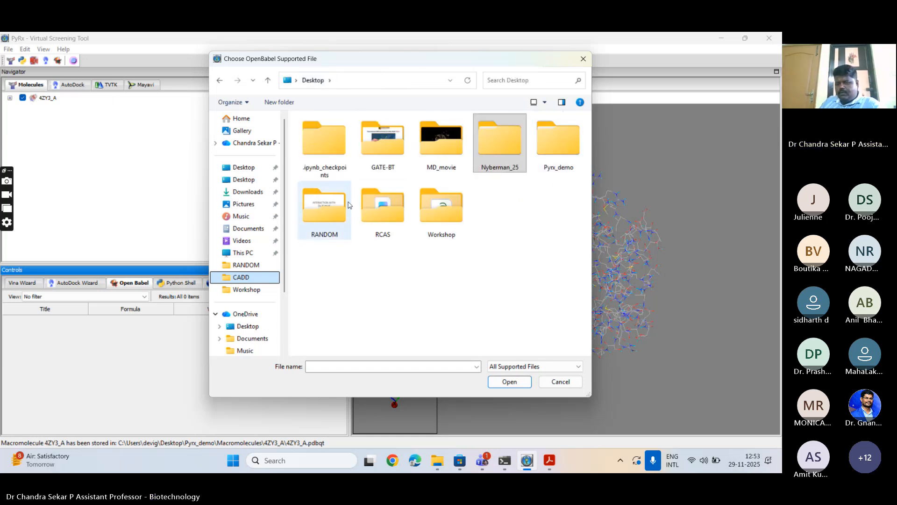
pyautogui.doubleClick(441, 208)
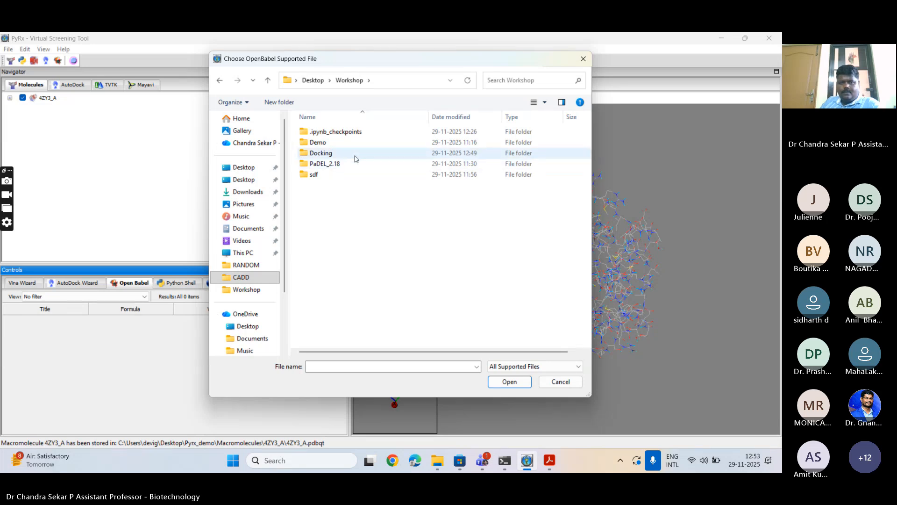
pyautogui.doubleClick(357, 155)
pyautogui.doubleClick(359, 144)
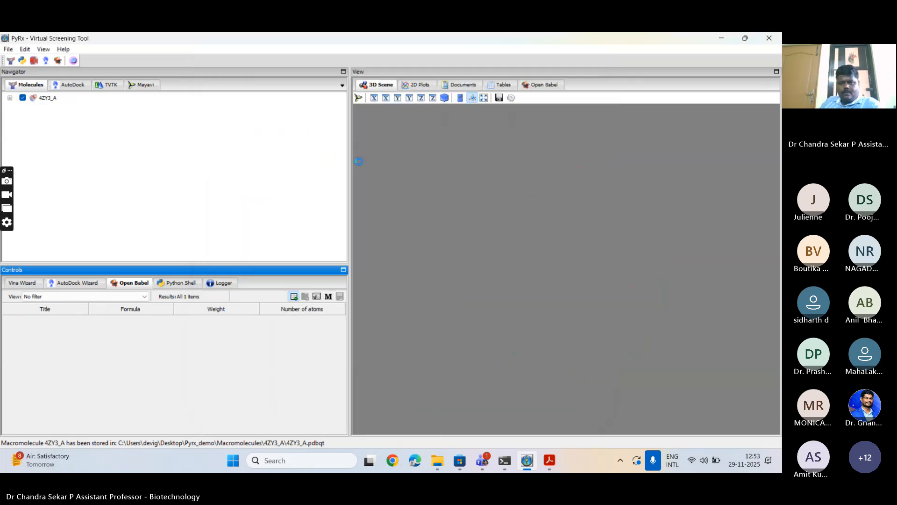
pyautogui.moveTo(507, 180); pyautogui.dragTo(548, 236)
# Switch to the AIC-RAISE_Manual_2 PDF and read Step 5 on minimizing the selected ligand.
pyautogui.click(556, 465)
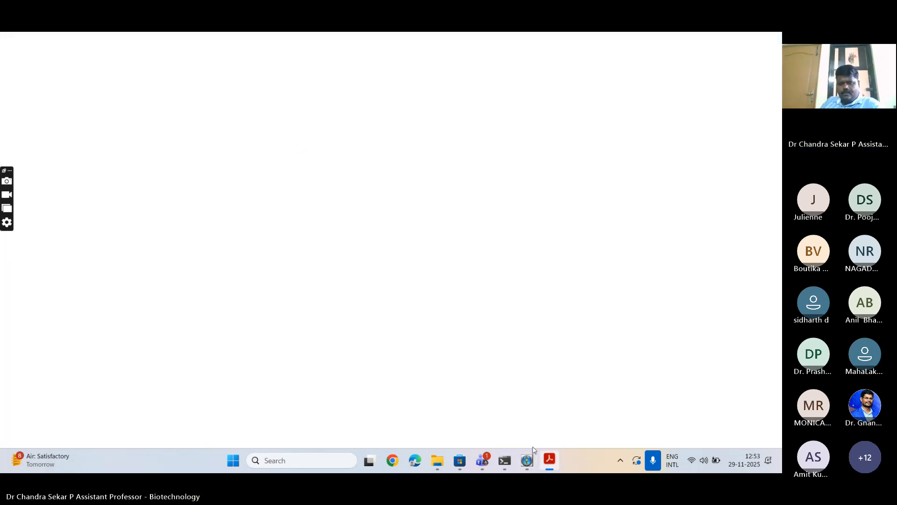
pyautogui.scroll(-4, 435, 355)
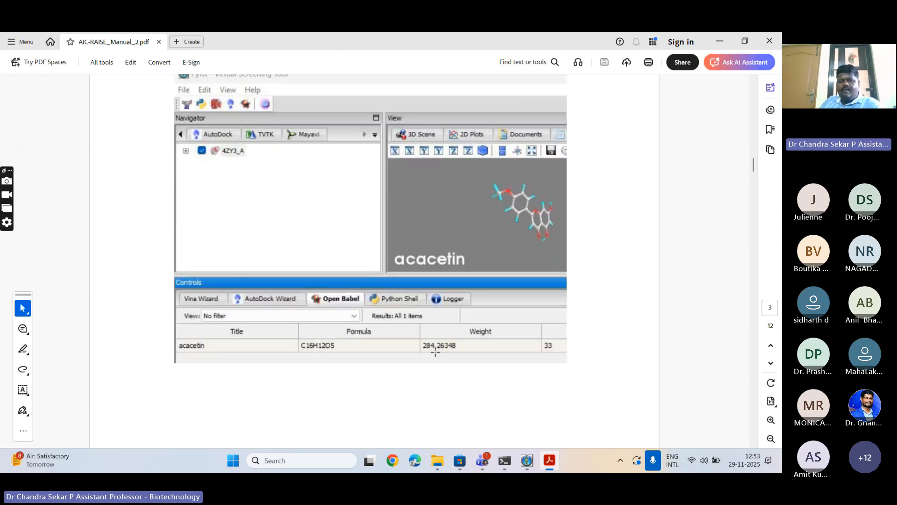
pyautogui.scroll(-1, 435, 351)
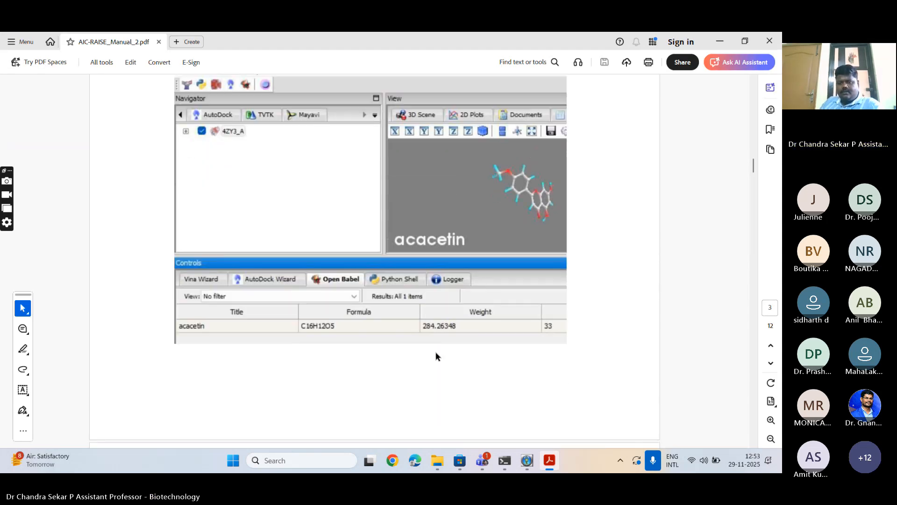
pyautogui.scroll(-1, 436, 356)
pyautogui.scroll(-5, 438, 355)
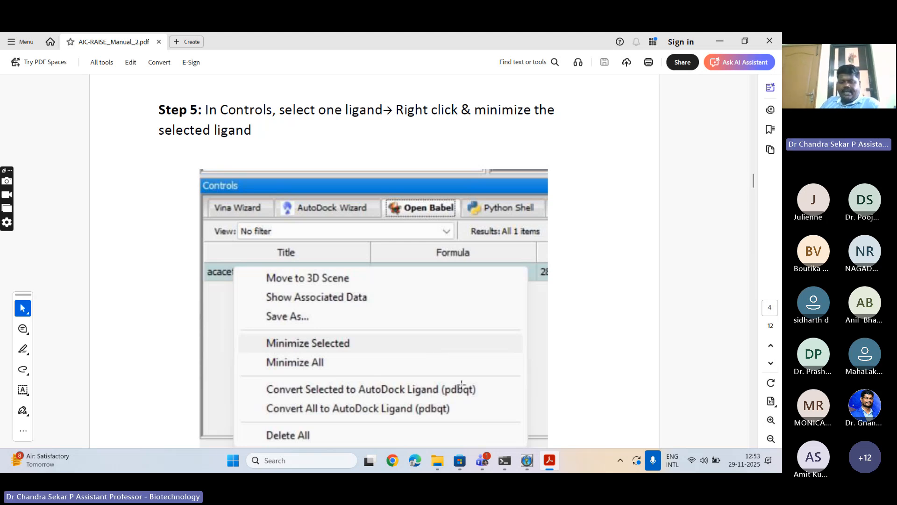
# Switch back to PyRx, restore it and the manual to smaller windows, and minimize the manual.
pyautogui.click(527, 461)
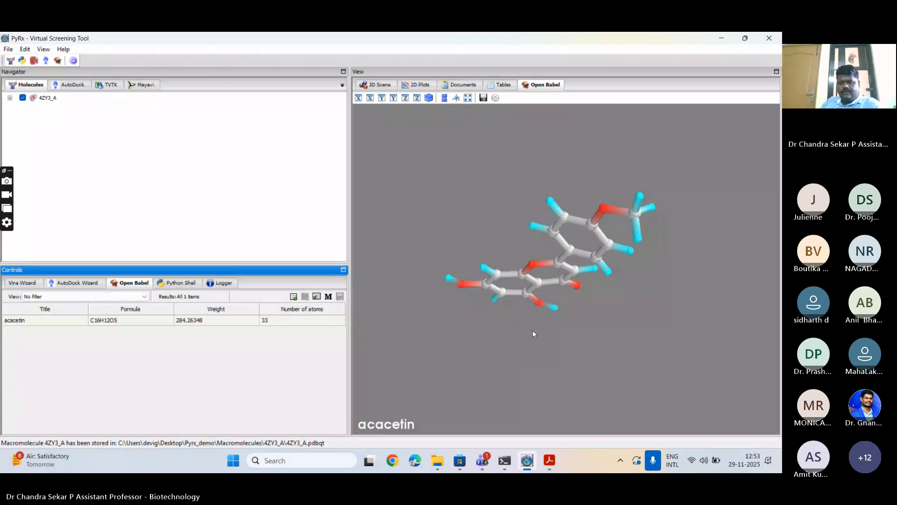
pyautogui.click(744, 38)
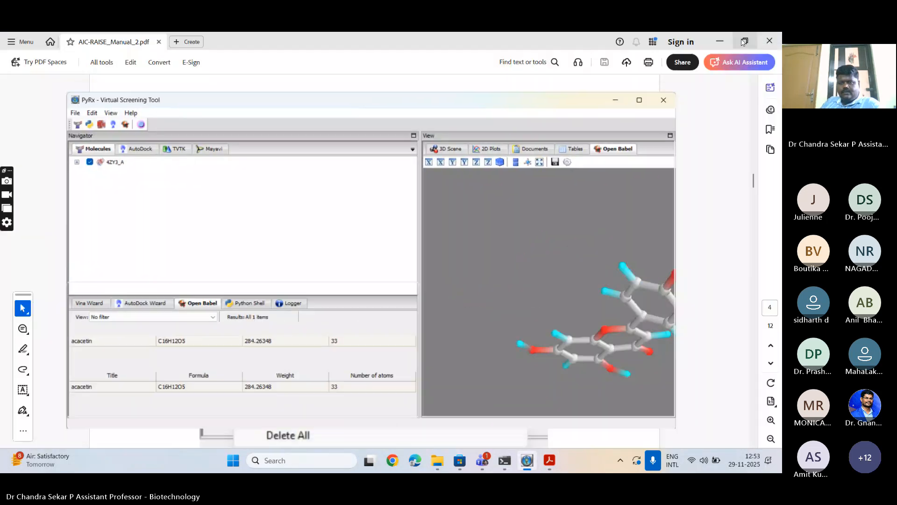
pyautogui.click(737, 47)
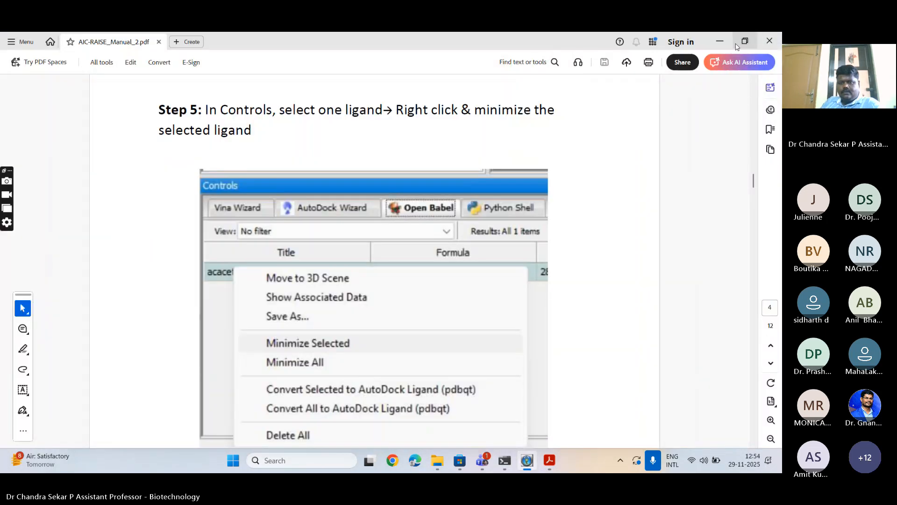
pyautogui.click(624, 47)
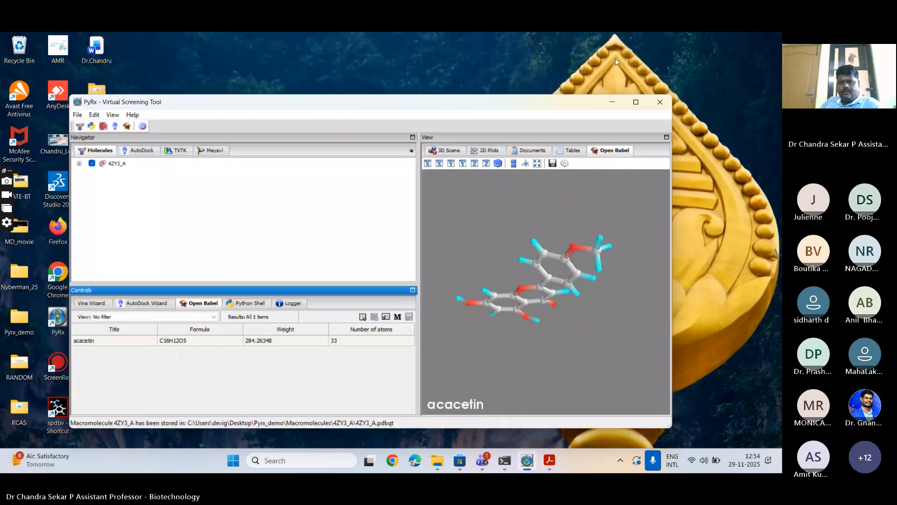
# Reposition the PyRx window over the desktop and open the energy minimization parameters for the acacetin ligand.
pyautogui.moveTo(447, 96); pyautogui.dragTo(414, 86)
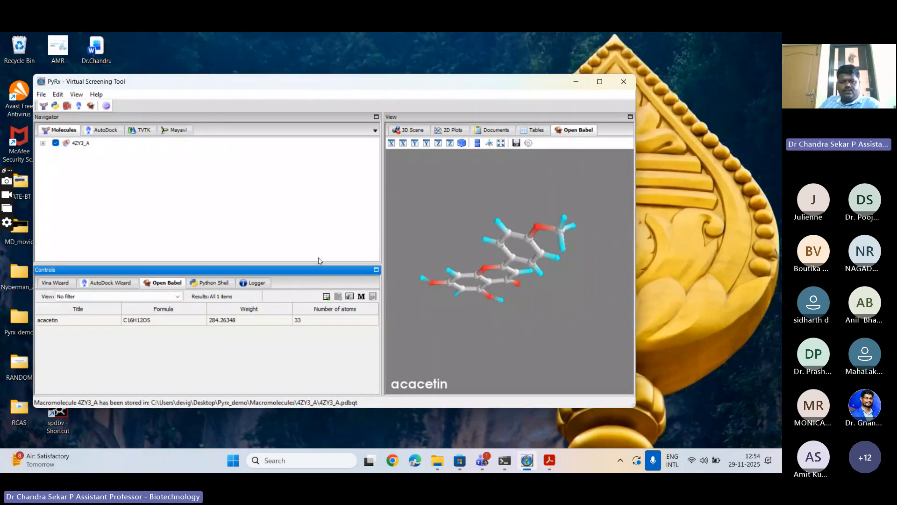
pyautogui.rightClick(225, 323)
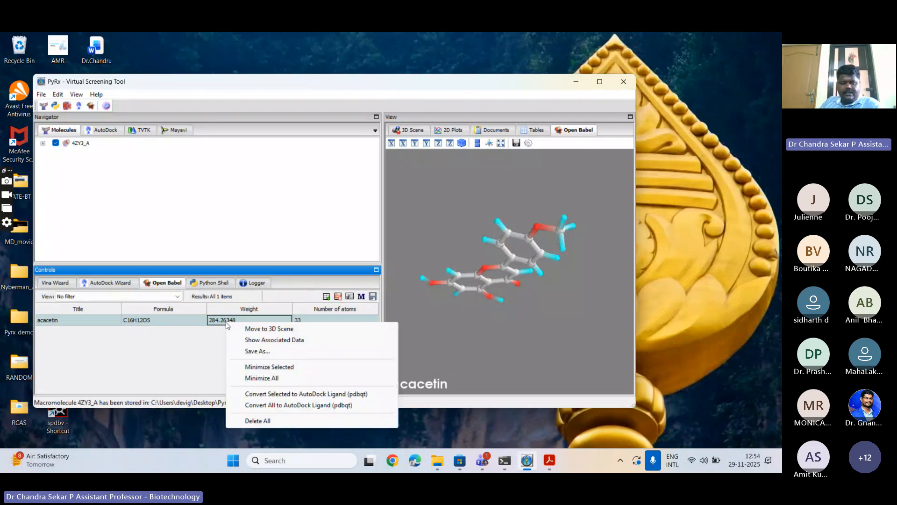
pyautogui.click(284, 367)
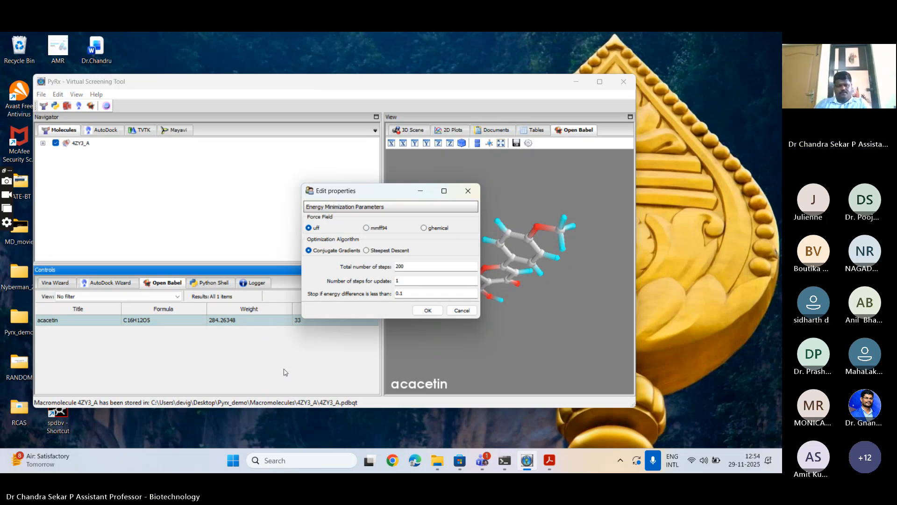
# Check the manual's energy minimization parameters and its instructions for converting the ligand to PDBQT format, and return to PyRx.
pyautogui.click(553, 464)
pyautogui.scroll(-10, 421, 280)
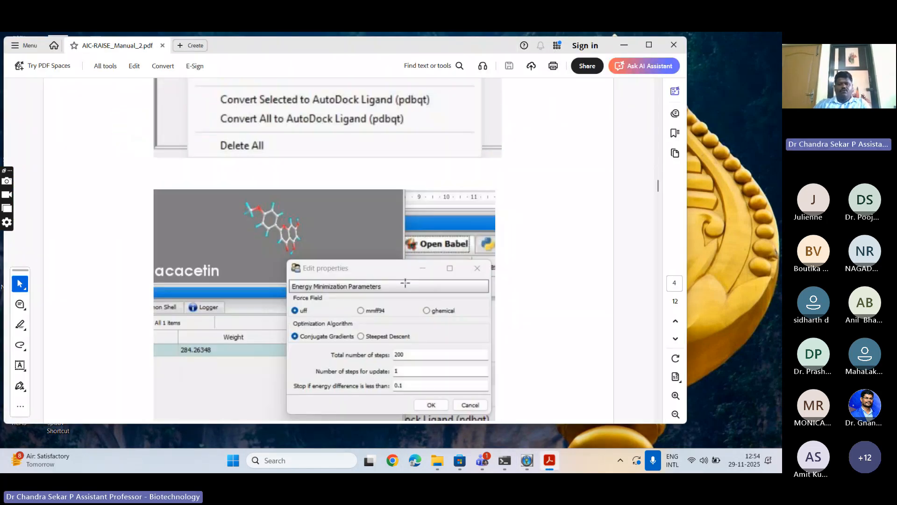
pyautogui.scroll(-5, 454, 287)
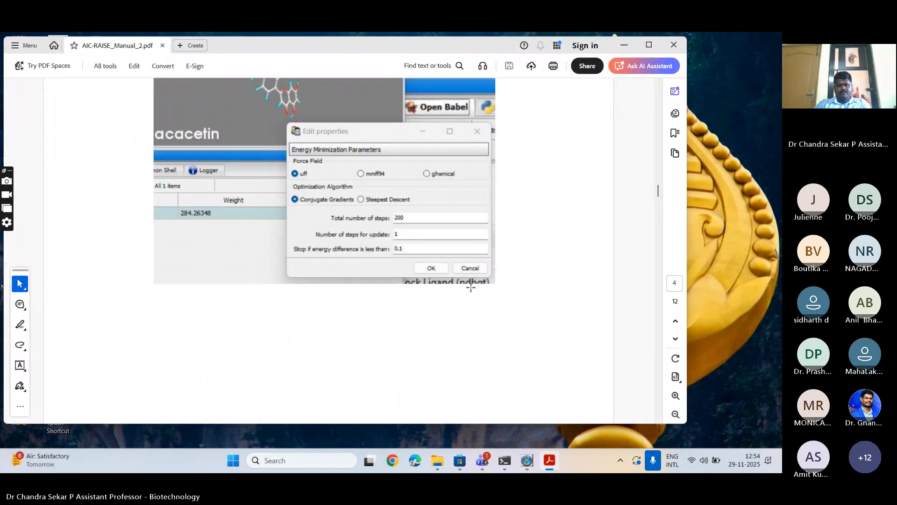
pyautogui.scroll(-6, 470, 288)
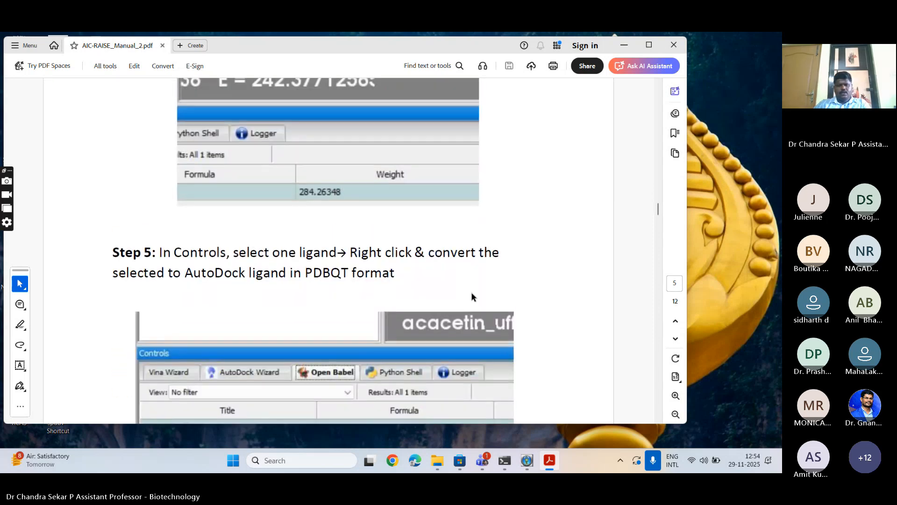
pyautogui.scroll(-4, 471, 292)
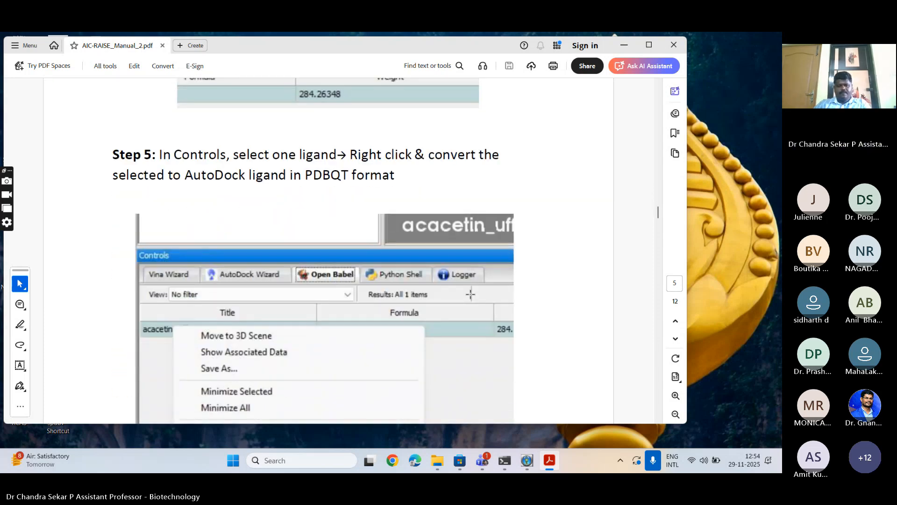
pyautogui.scroll(3, 470, 294)
pyautogui.scroll(6, 470, 293)
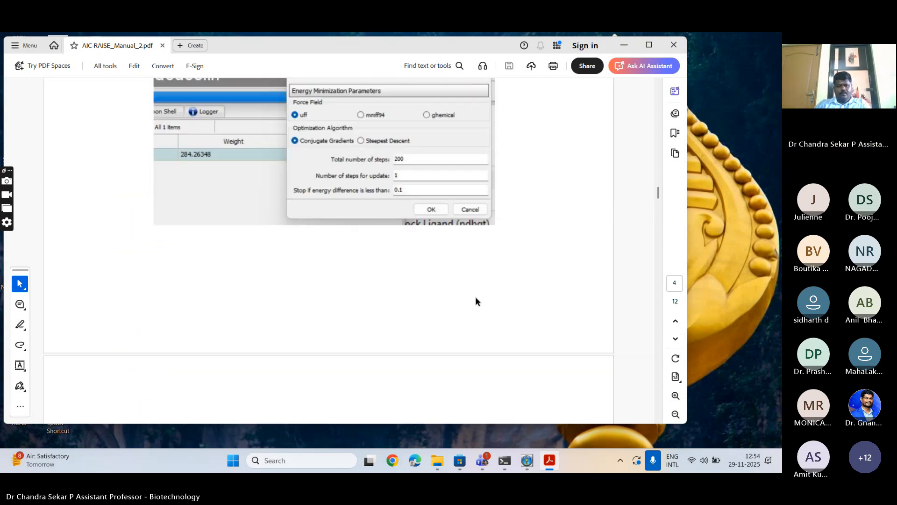
pyautogui.scroll(1, 474, 297)
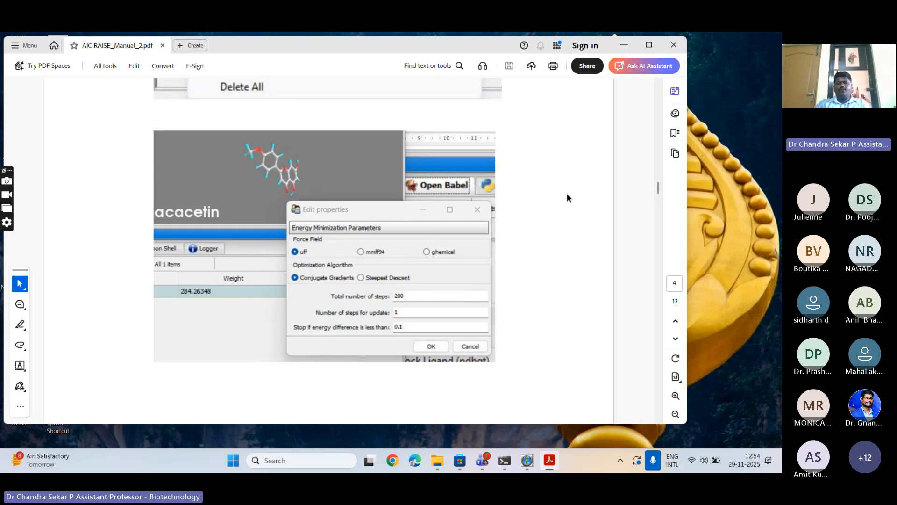
pyautogui.moveTo(272, 44); pyautogui.dragTo(501, 176)
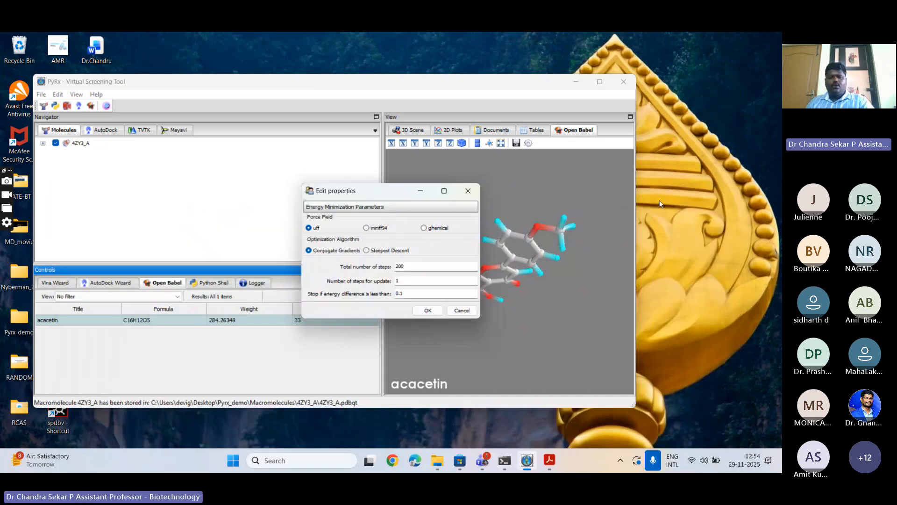
pyautogui.click(683, 186)
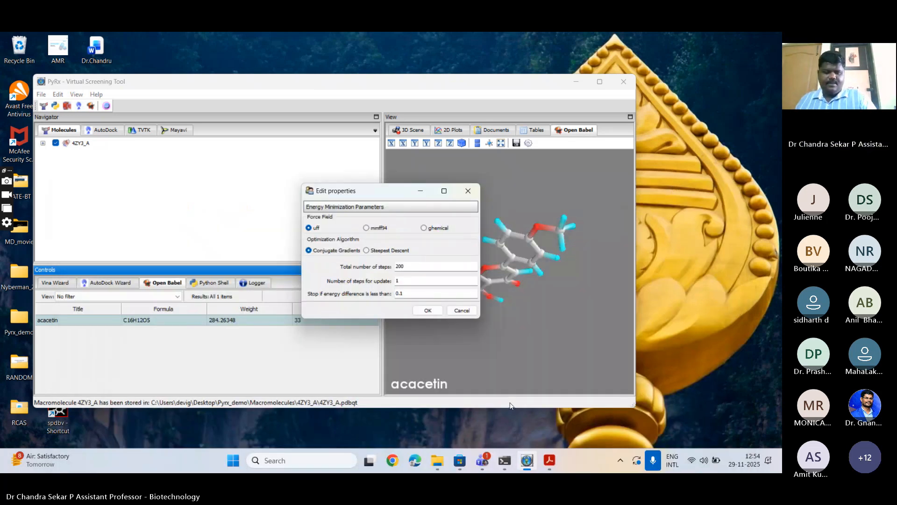
# Switch to the Microsoft Teams meeting window to check on the participants, and minimize it to return to PyRx.
pyautogui.hotkey('alt', 'Tab')
pyautogui.hotkey('alt', 'Tab')
pyautogui.hotkey('alt', 'Tab')
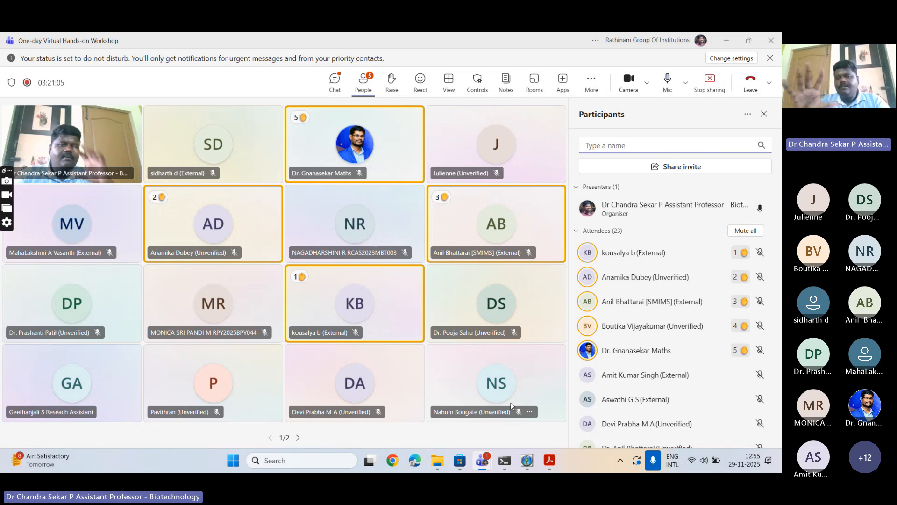
pyautogui.click(724, 40)
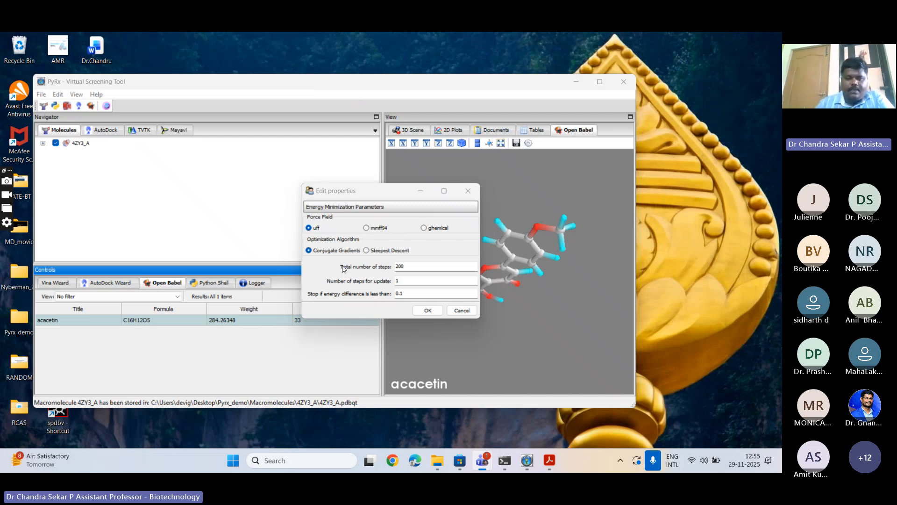
# Minimize the acacetin ligand's energy with the uff force field, Conjugate Gradients and 200 total steps, and maximize the PyRx window.
pyautogui.click(427, 310)
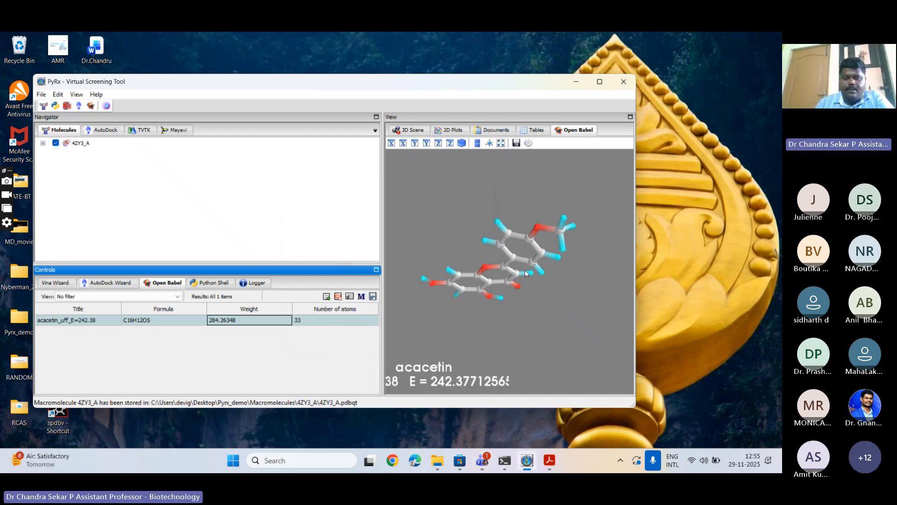
pyautogui.click(600, 82)
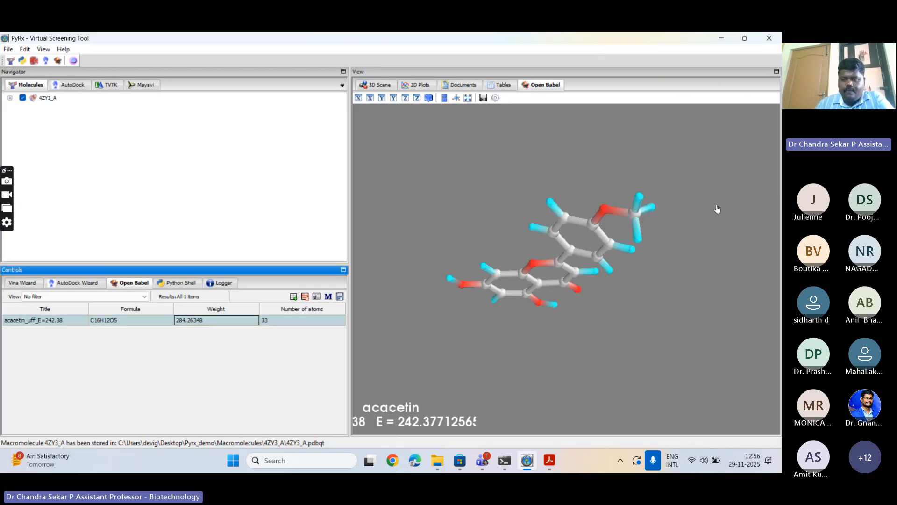
# Convert the energy-minimized acacetin ligand to AutoDock PDBQT format and enlarge the ligand list to show all its entries.
pyautogui.click(482, 461)
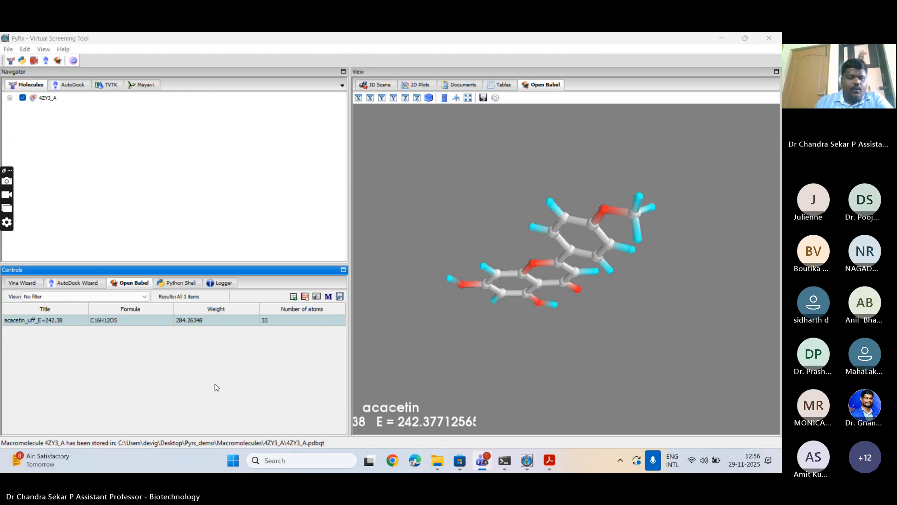
pyautogui.rightClick(154, 321)
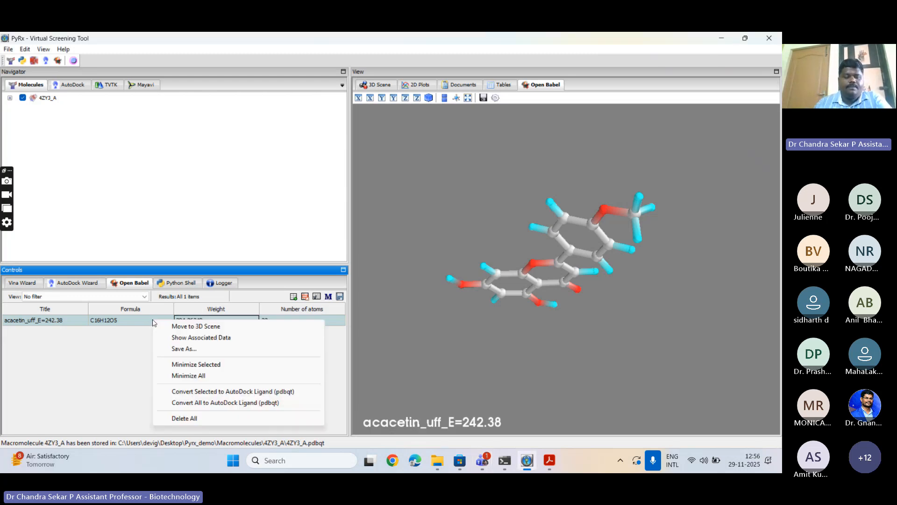
pyautogui.click(221, 392)
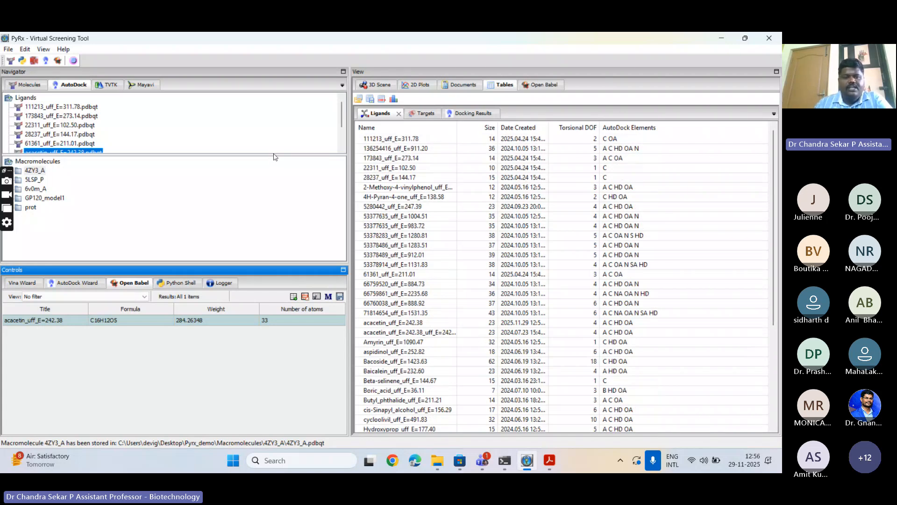
pyautogui.moveTo(274, 154); pyautogui.dragTo(276, 194)
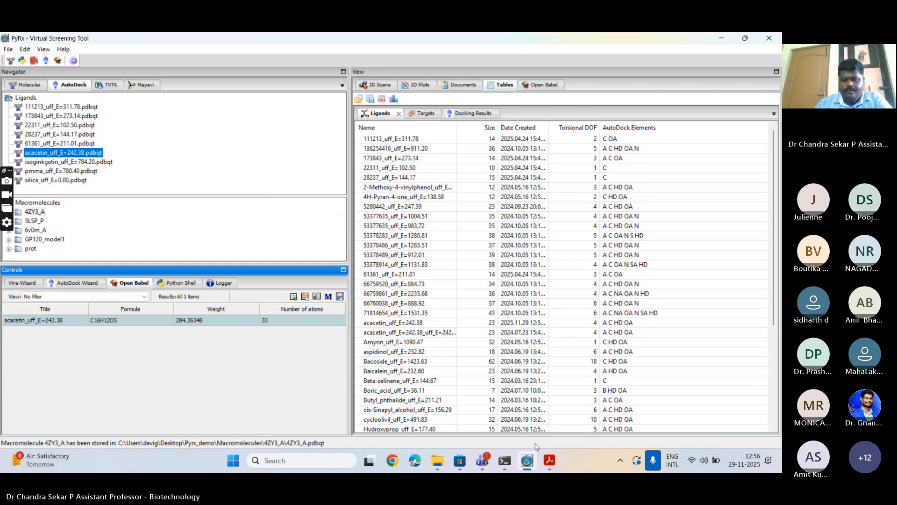
# Bring up AIC-RAISE_Manual_2.pdf, lower the attendee's raised hand in the Microsoft Teams meeting and minimize the meeting window.
pyautogui.click(551, 461)
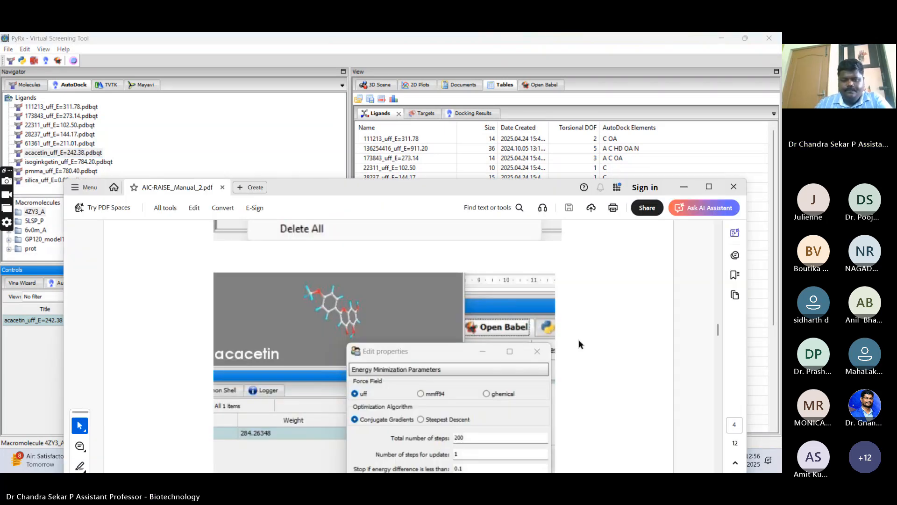
pyautogui.scroll(-2, 579, 340)
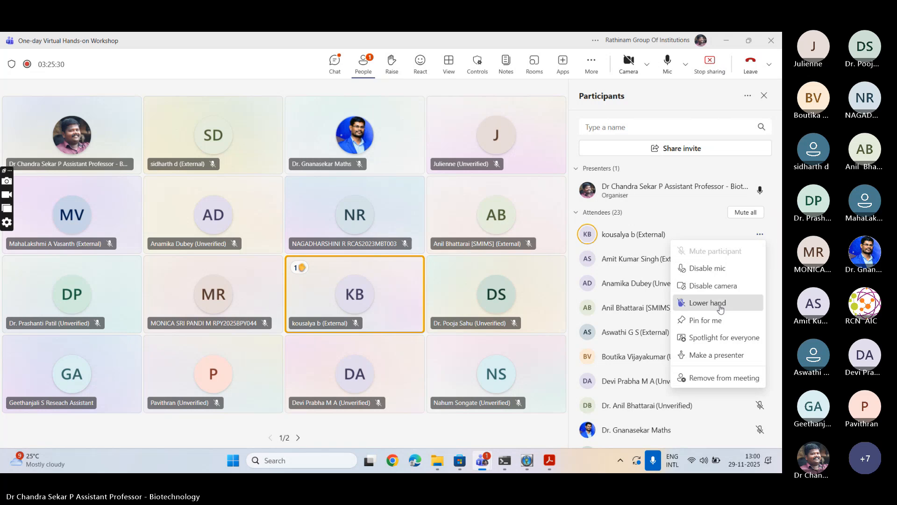
pyautogui.press('Escape')
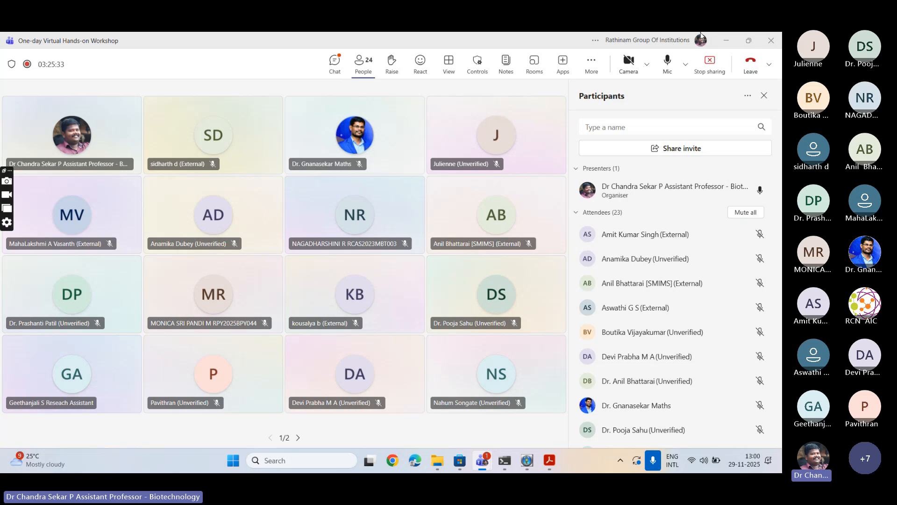
pyautogui.click(726, 41)
# Read the manual's instructions on PDBQT conversion, Vina Wizard molecule selection and grid adjustment, and return to PyRx.
pyautogui.scroll(-2, 154, 356)
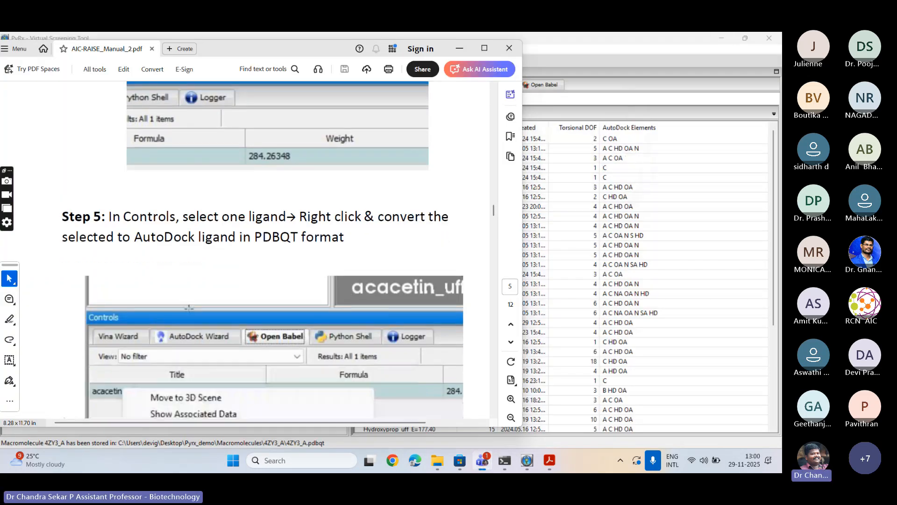
pyautogui.scroll(-10, 185, 304)
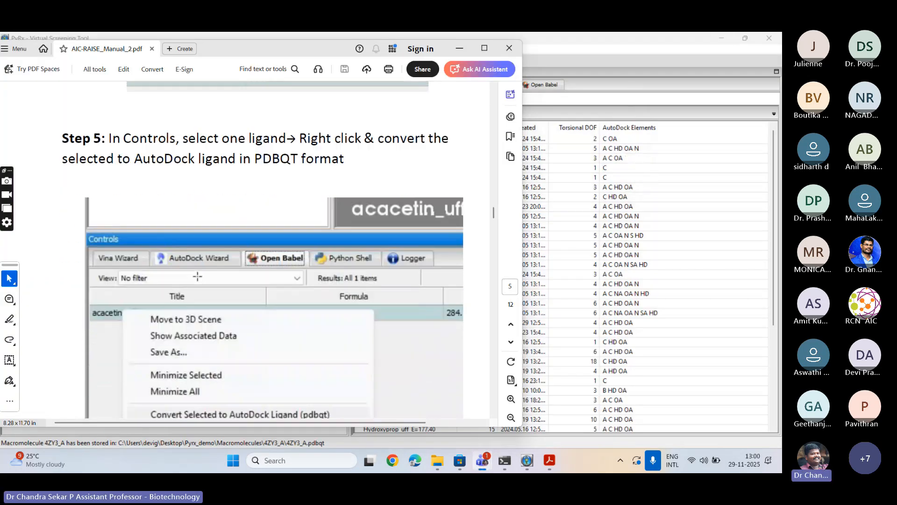
pyautogui.scroll(-20, 196, 278)
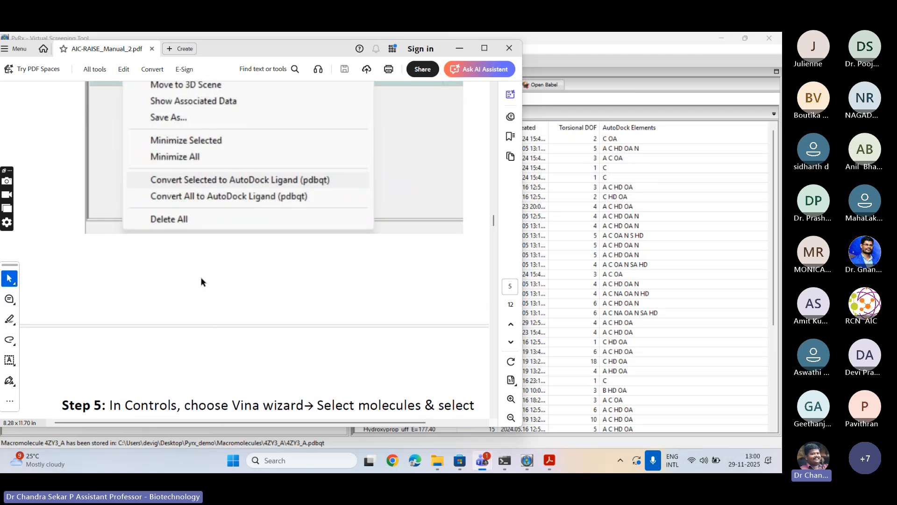
pyautogui.scroll(-7, 203, 281)
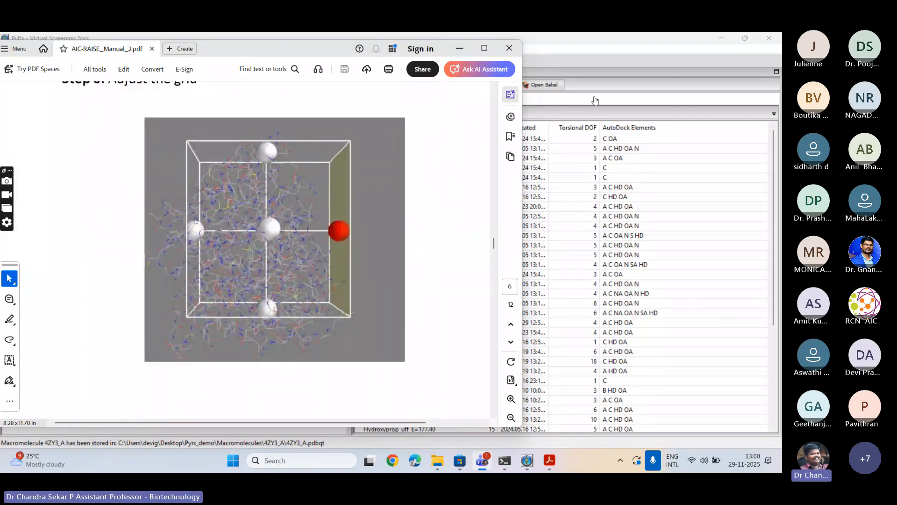
pyautogui.click(614, 74)
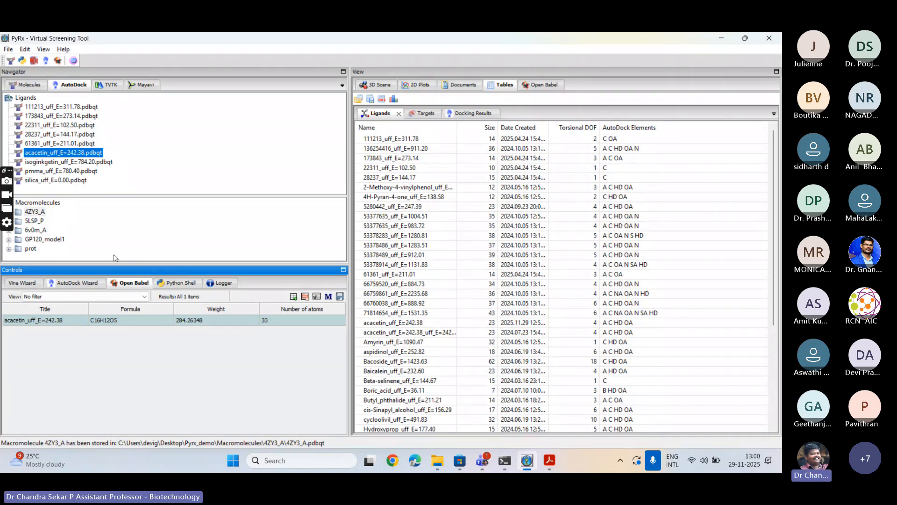
# Start molecule selection in the Vina Wizard, select the acacetin_uff_E=242.38 ligand and expand the 4ZY3_A macromolecule's files.
pyautogui.click(31, 282)
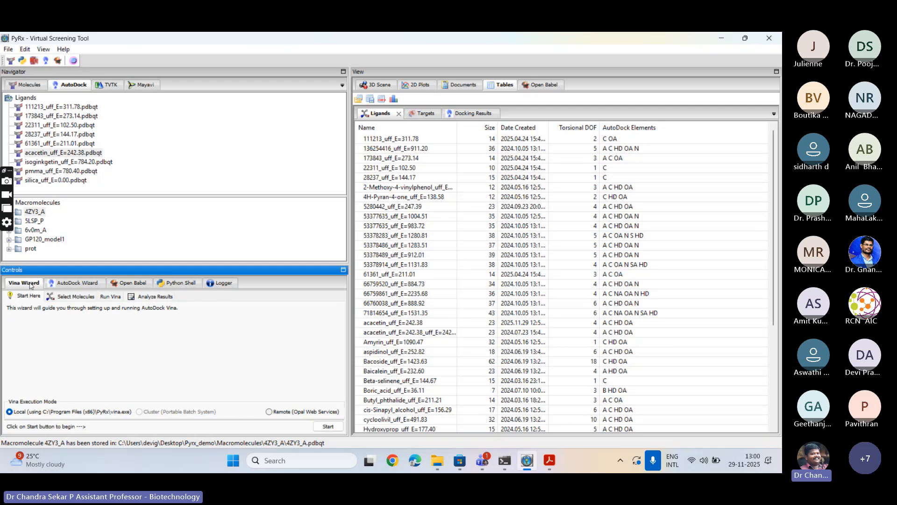
pyautogui.click(65, 297)
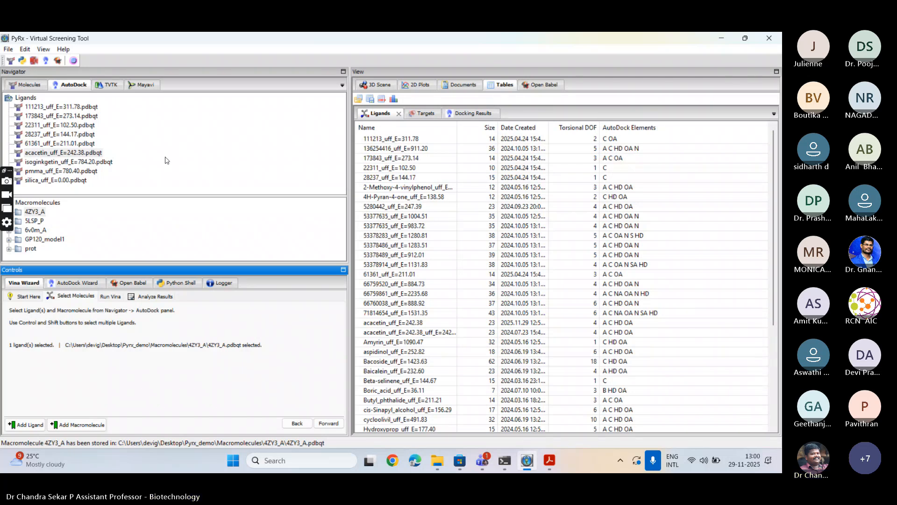
pyautogui.click(75, 155)
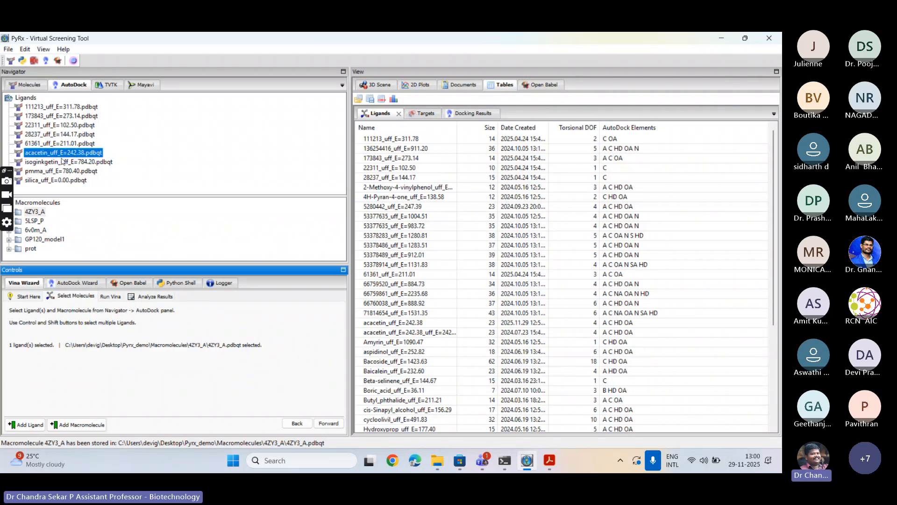
pyautogui.click(4, 177)
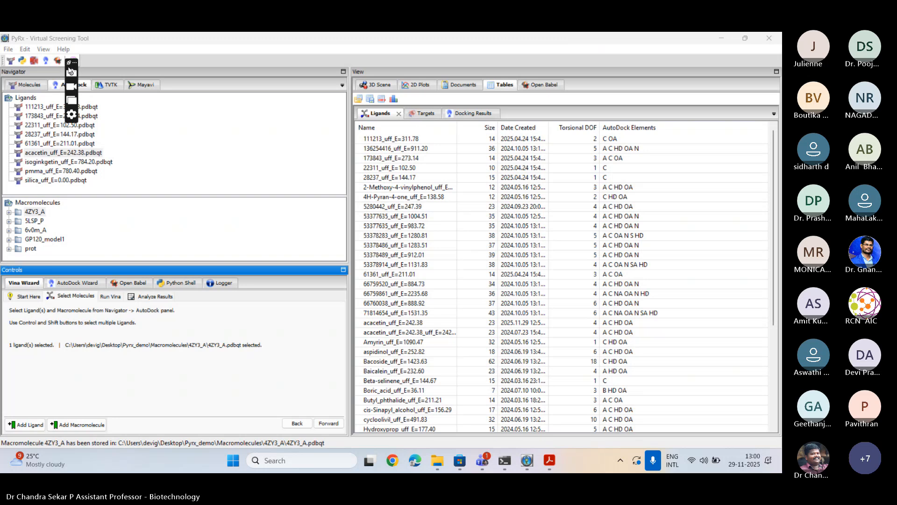
pyautogui.click(9, 212)
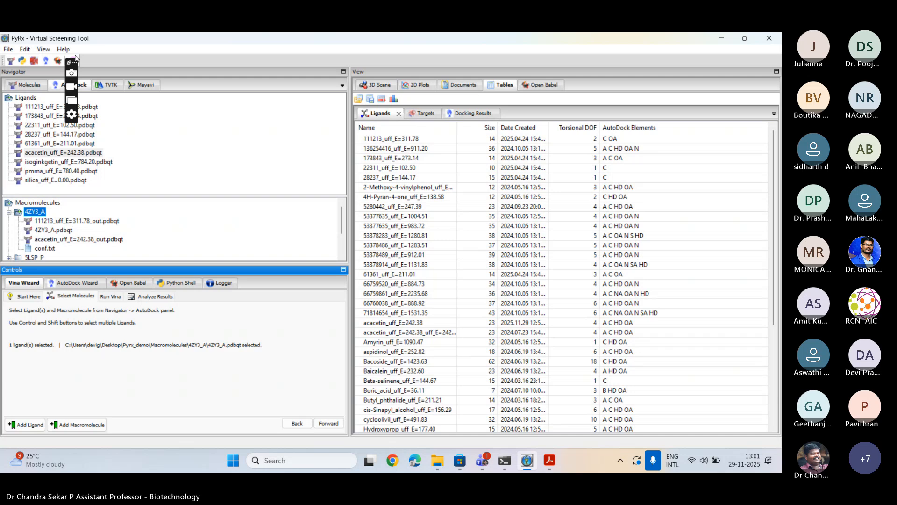
pyautogui.moveTo(74, 62); pyautogui.dragTo(96, 61)
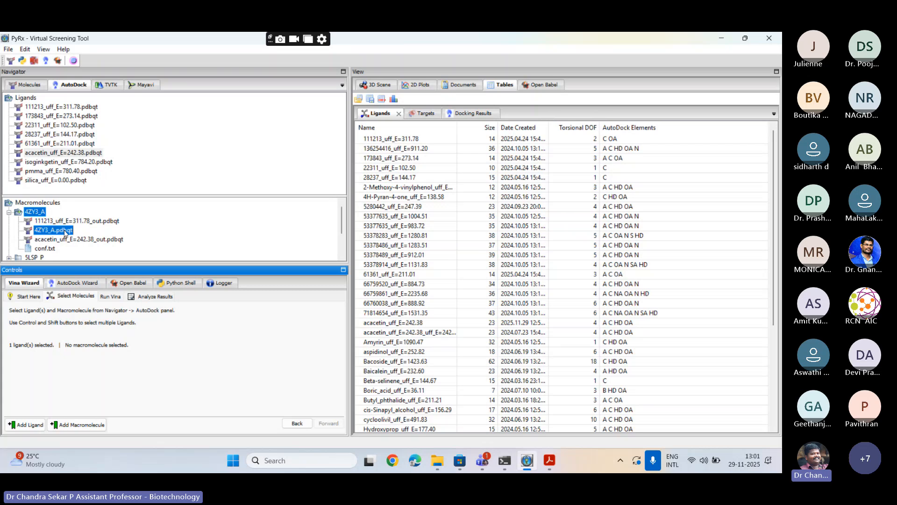
# Choose acacetin_uff_E=242.38.pdbqt and the 4ZY3_A macromolecule for docking and proceed to the Run Vina stage.
pyautogui.click(43, 152)
pyautogui.click(44, 153)
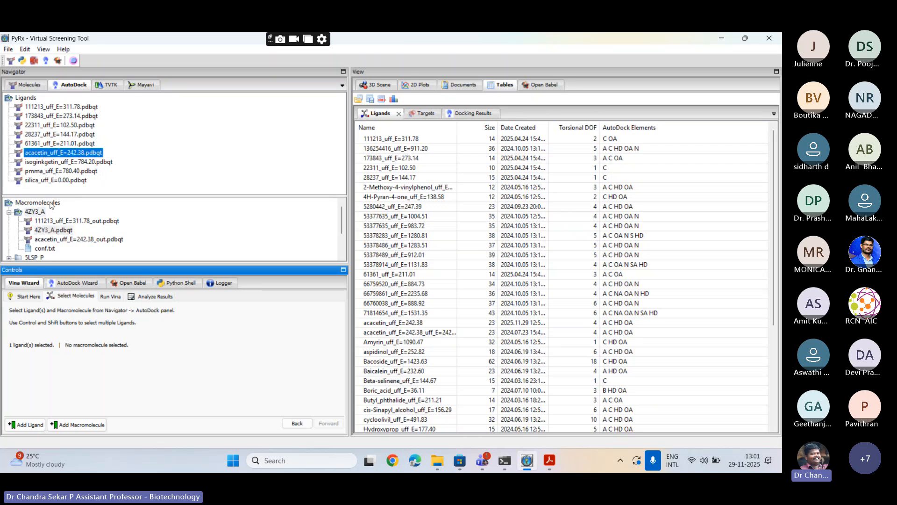
pyautogui.click(53, 231)
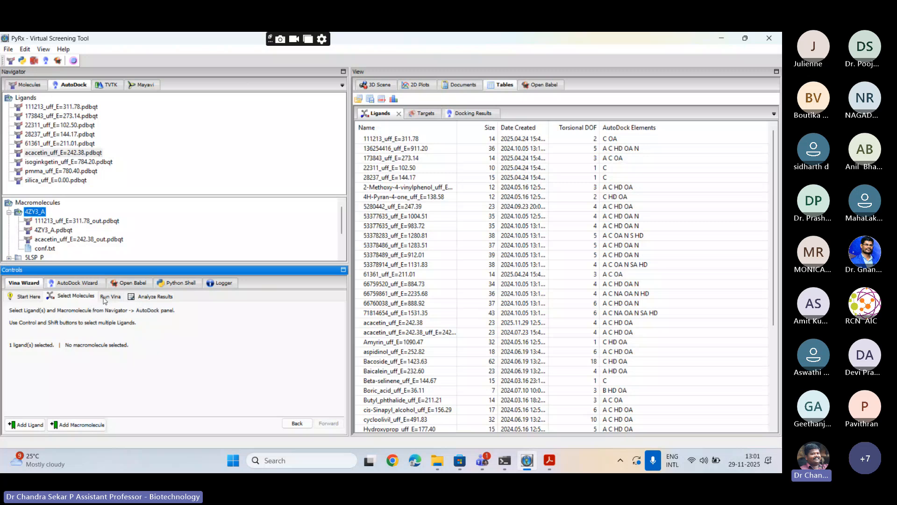
pyautogui.click(123, 294)
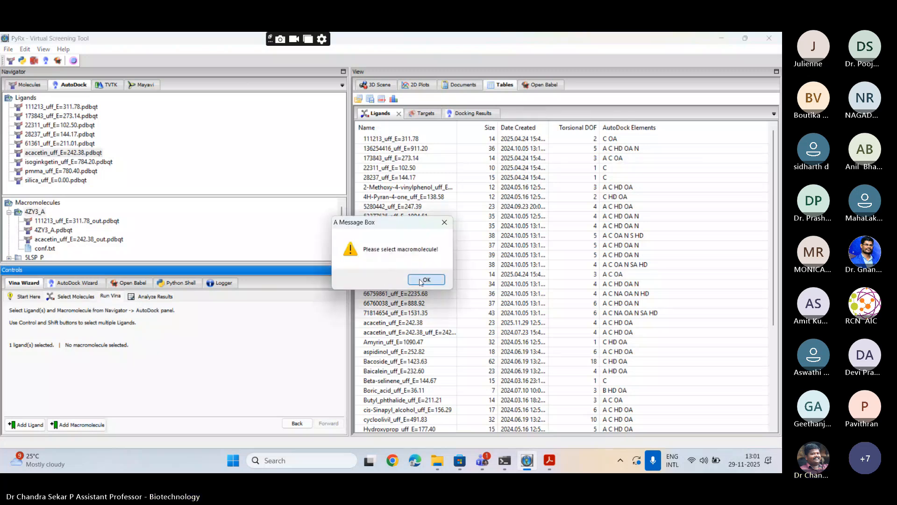
pyautogui.click(420, 281)
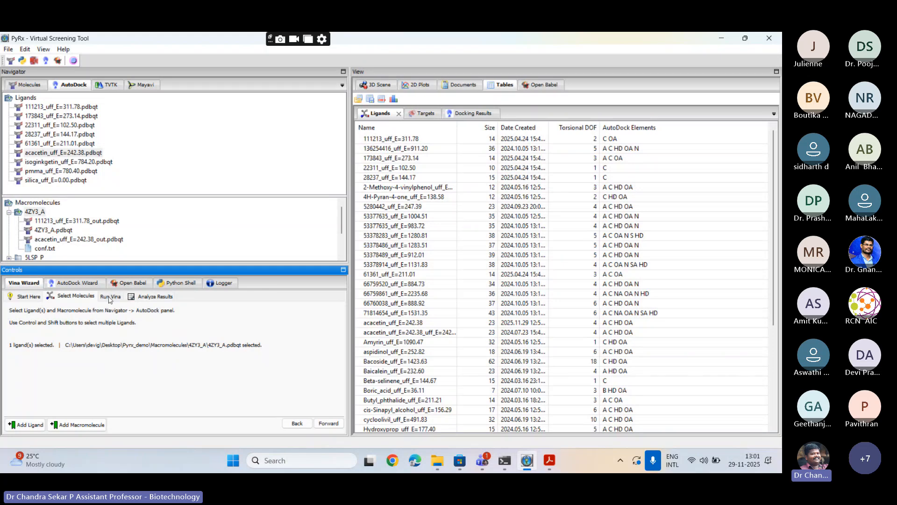
pyautogui.click(328, 422)
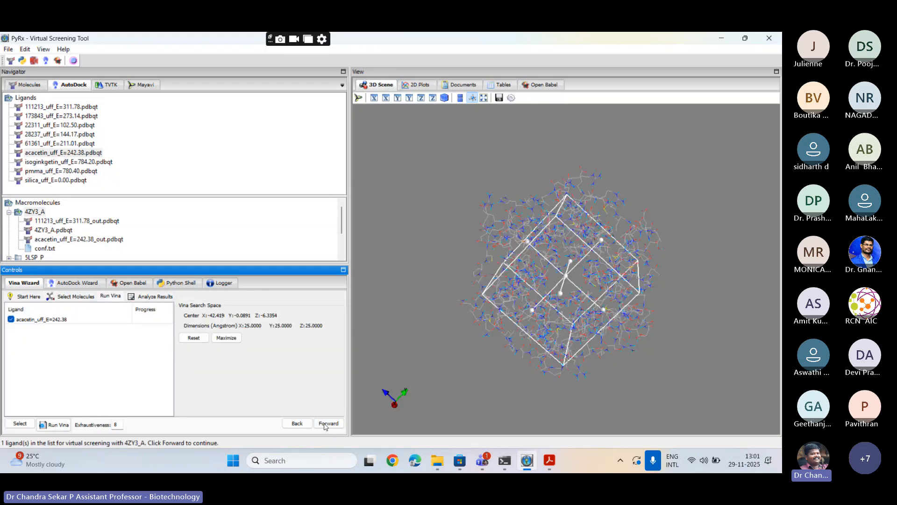
# Display 4ZY3_A.pdbqt in the 3D scene and show the added molecule as a molecular surface.
pyautogui.moveTo(646, 326); pyautogui.dragTo(590, 284)
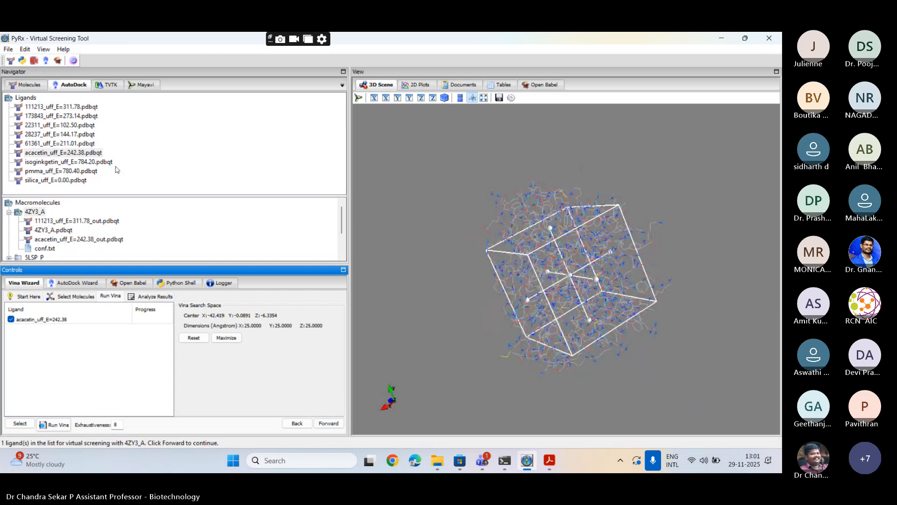
pyautogui.click(63, 231)
pyautogui.rightClick(63, 231)
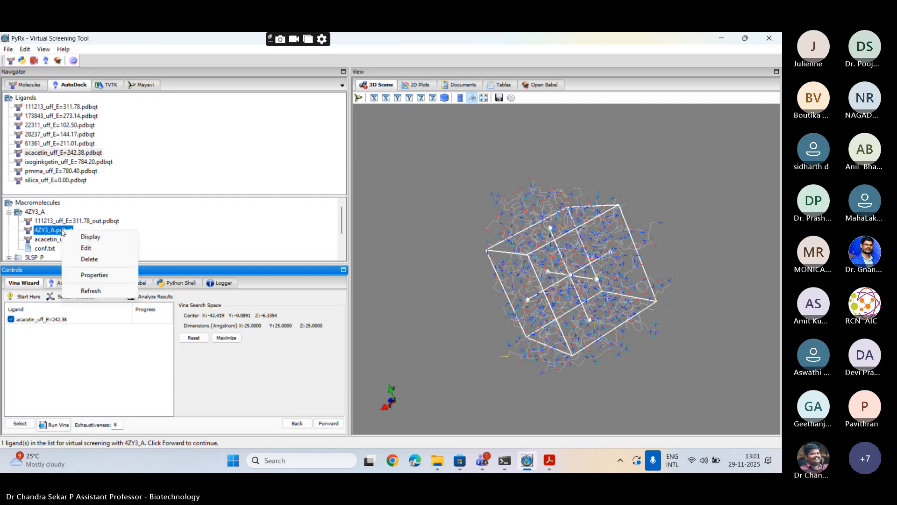
pyautogui.click(96, 236)
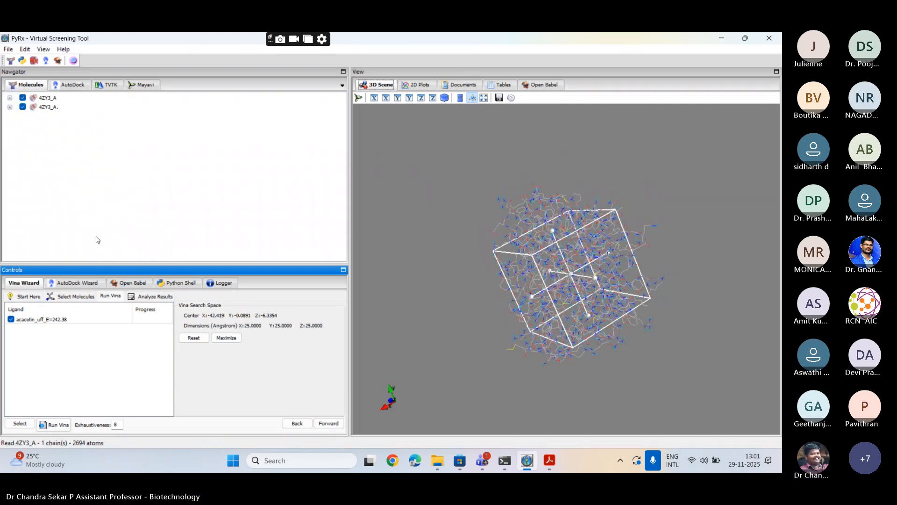
pyautogui.rightClick(50, 107)
pyautogui.moveTo(90, 114)
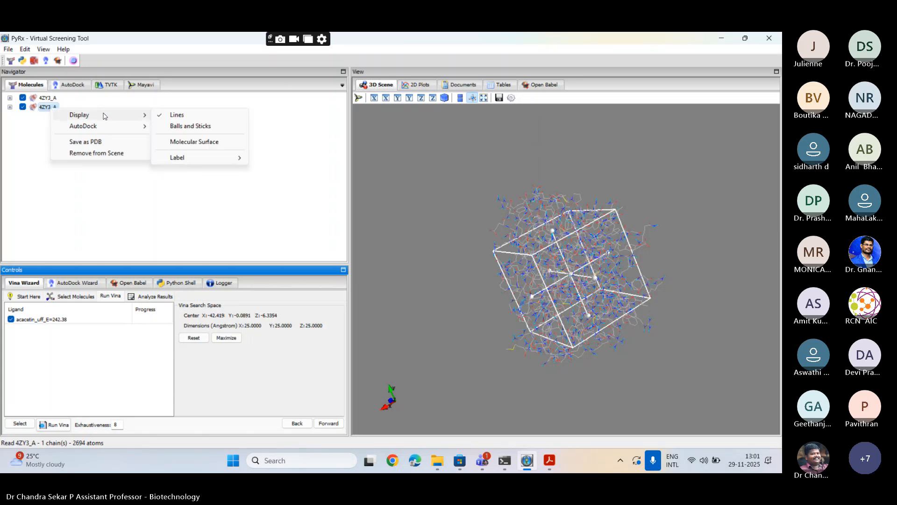
pyautogui.click(205, 141)
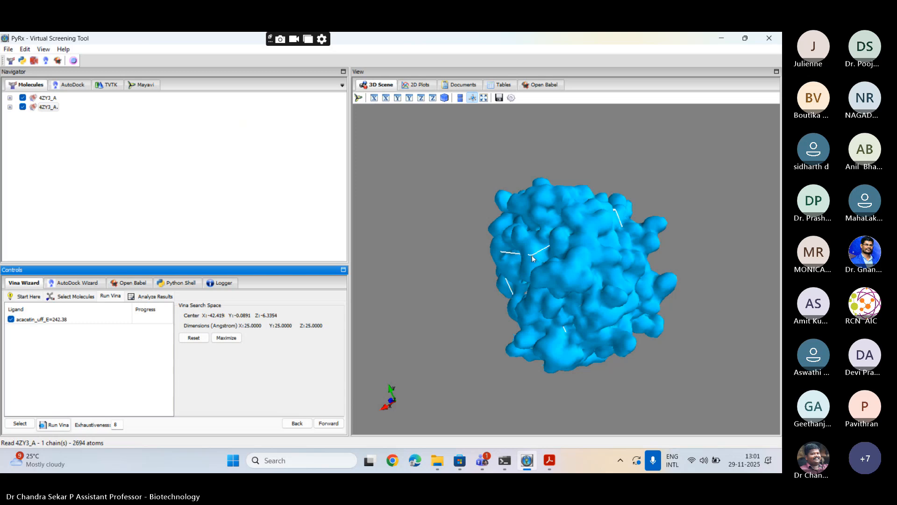
# Resize the Vina search box around the protein surface to about 42.98 × 35.55 × 45.29 Å.
pyautogui.moveTo(573, 256); pyautogui.dragTo(654, 225)
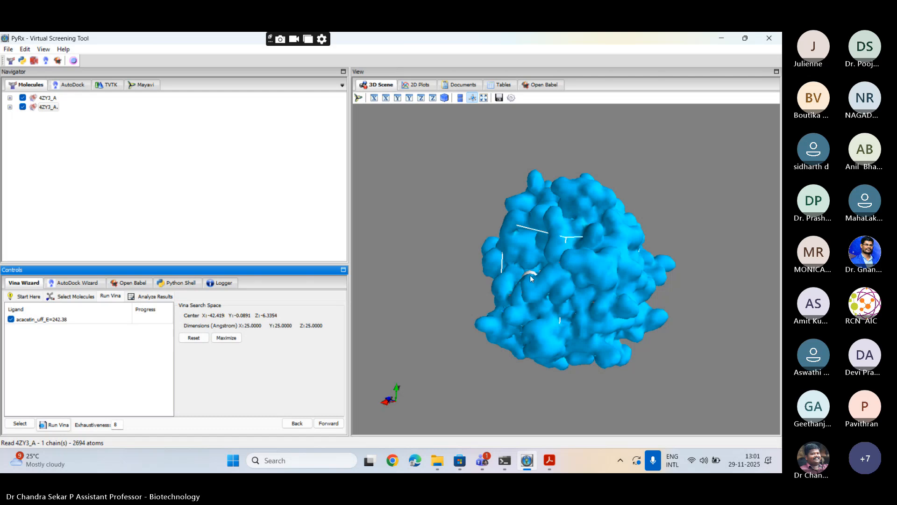
pyautogui.moveTo(529, 276); pyautogui.dragTo(449, 309)
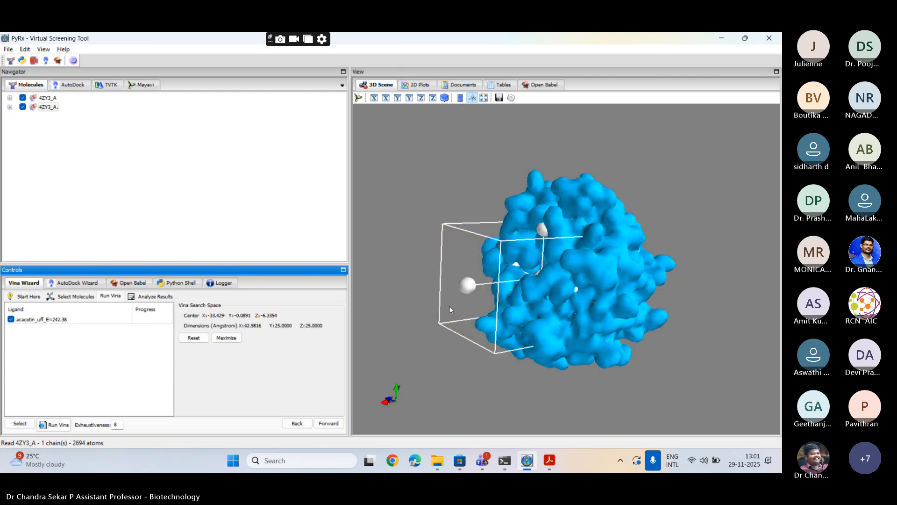
pyautogui.moveTo(541, 229); pyautogui.dragTo(549, 160)
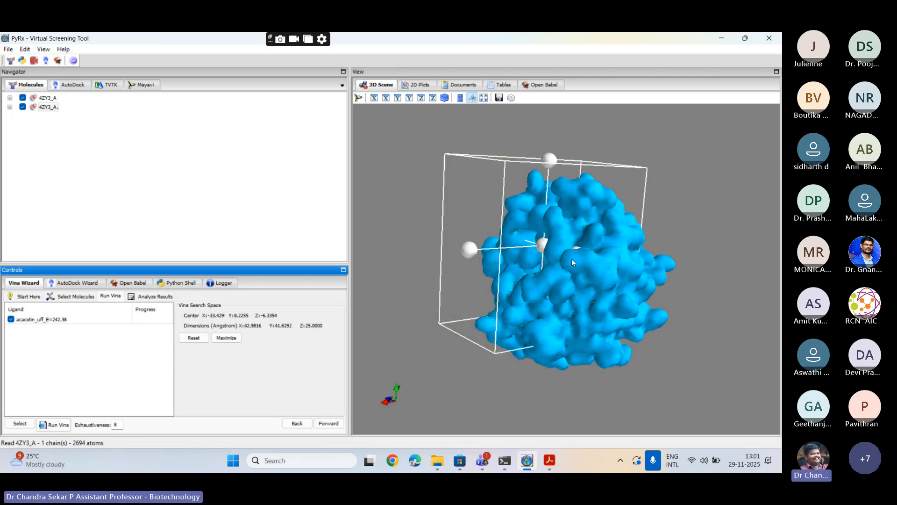
pyautogui.moveTo(576, 248); pyautogui.dragTo(639, 271)
pyautogui.moveTo(534, 385); pyautogui.dragTo(541, 336)
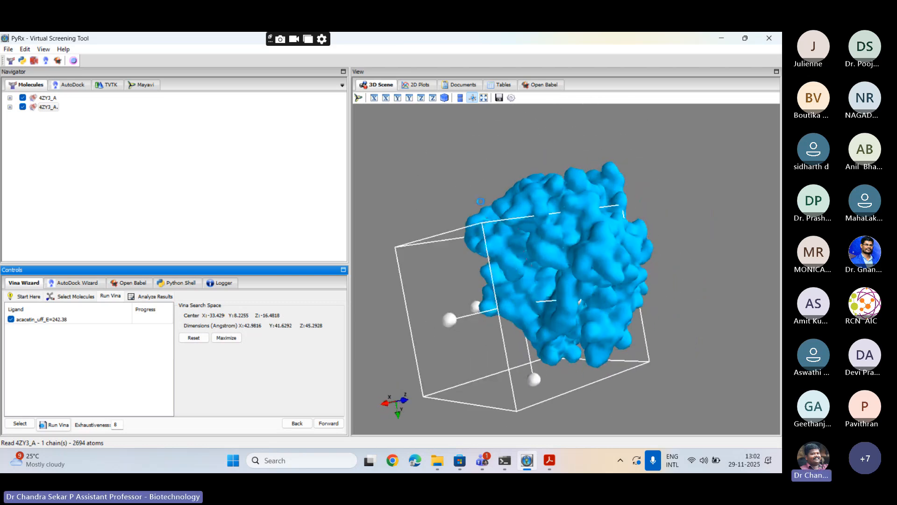
pyautogui.moveTo(541, 381); pyautogui.dragTo(542, 355)
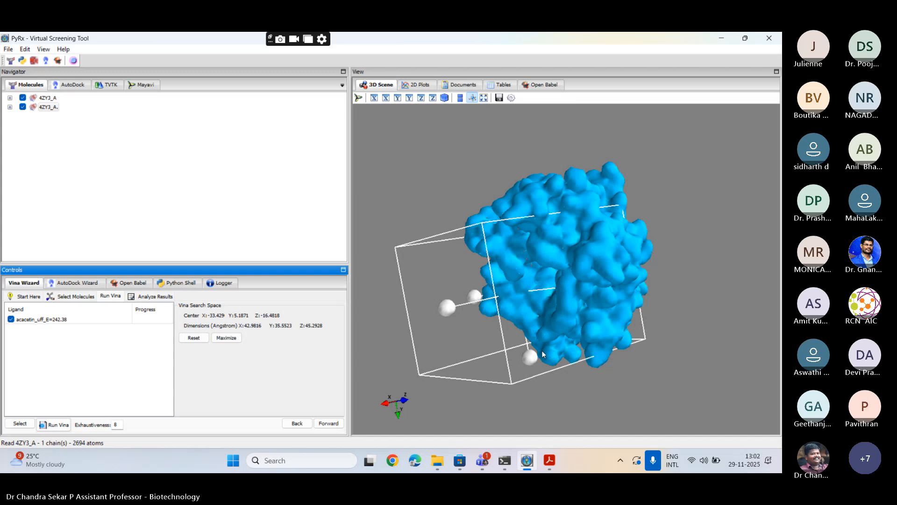
pyautogui.moveTo(645, 340); pyautogui.dragTo(537, 192)
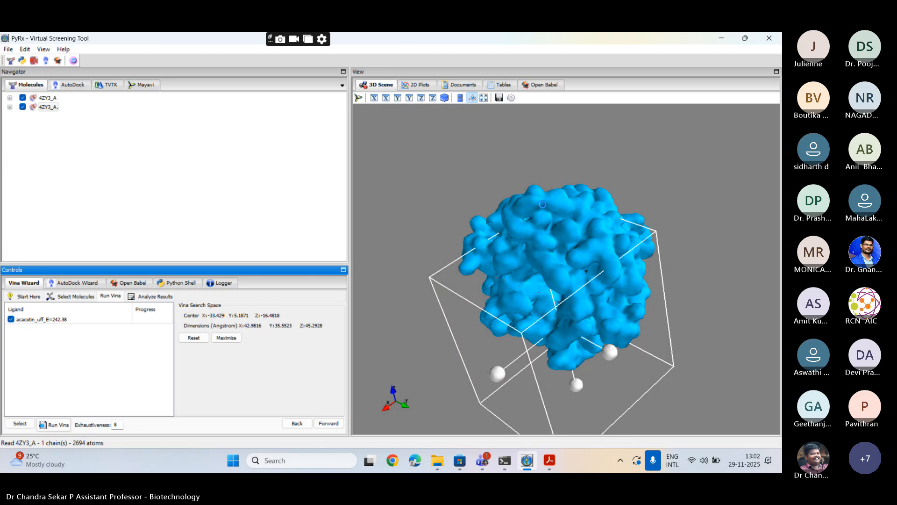
# Hide the molecular surface of the second 4ZY3_A molecule and extend the search box's Z dimension to about 59.61 Å.
pyautogui.click(52, 108)
pyautogui.rightClick(52, 107)
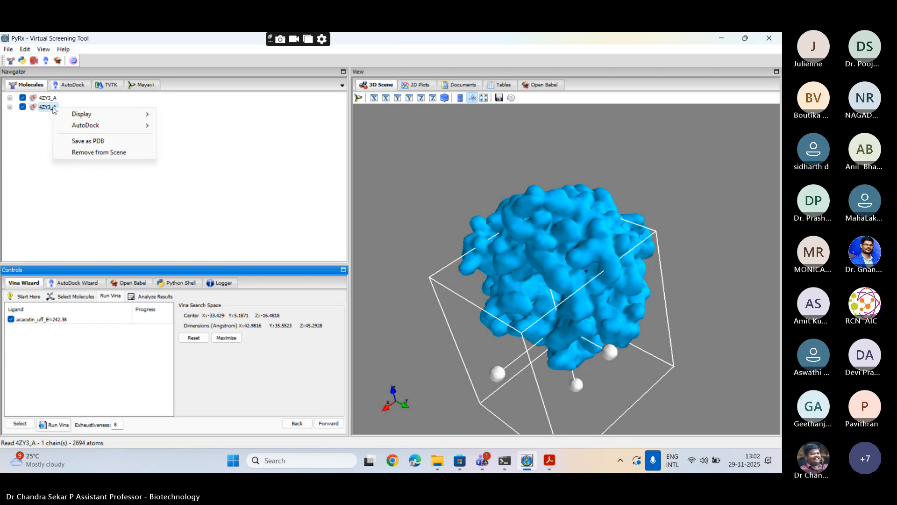
pyautogui.moveTo(128, 116)
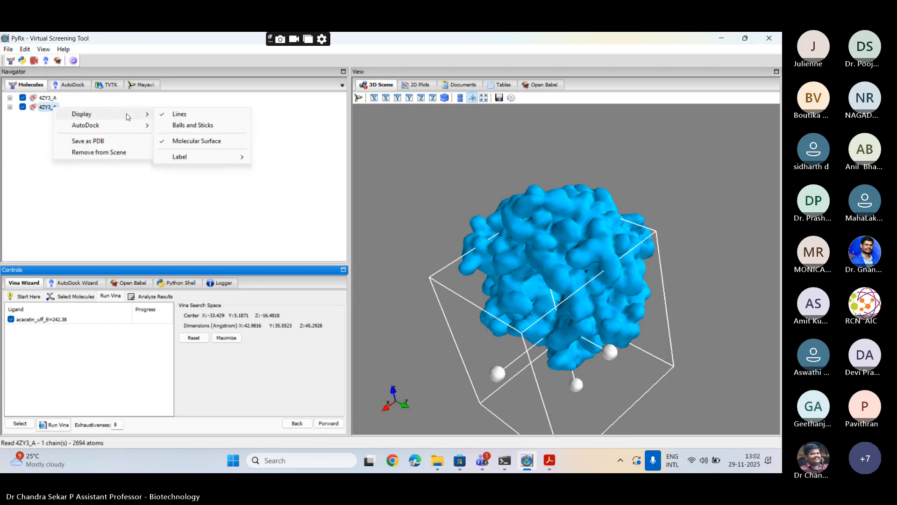
pyautogui.click(177, 141)
pyautogui.moveTo(536, 254); pyautogui.dragTo(522, 186)
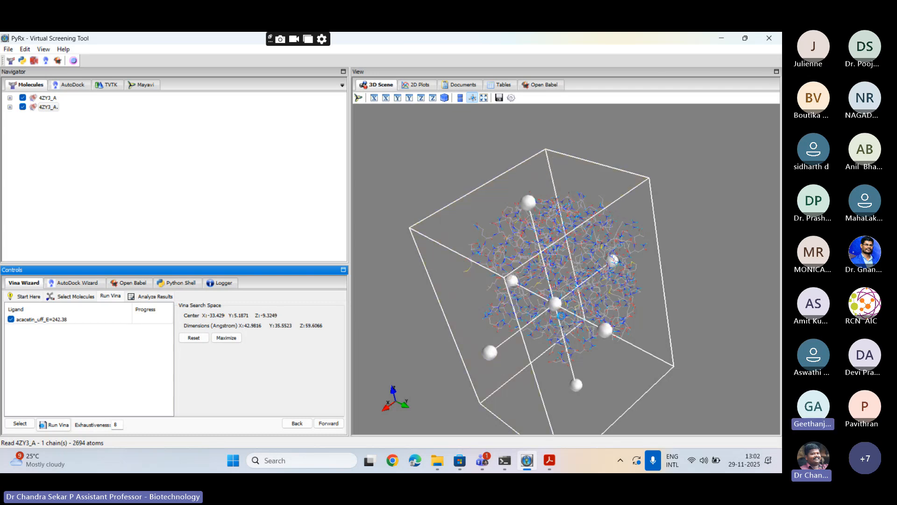
pyautogui.scroll(-3, 500, 367)
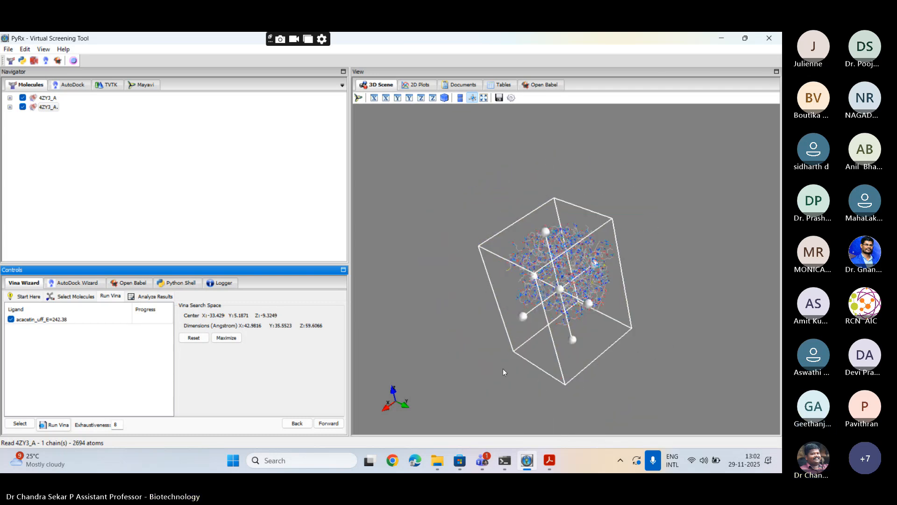
# Enlarge the search box around the protein to about 51.97 Å in X and 54.15 Å in Y.
pyautogui.moveTo(492, 361); pyautogui.dragTo(630, 174)
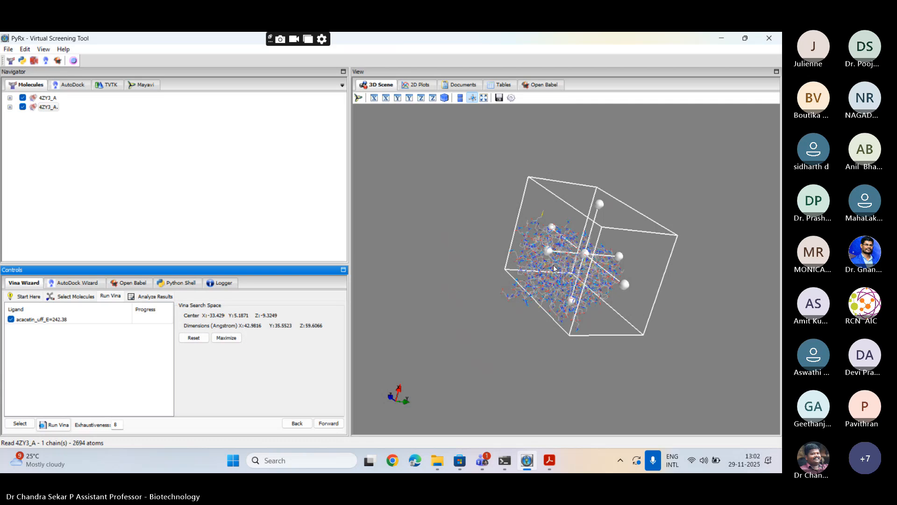
pyautogui.moveTo(549, 252); pyautogui.dragTo(556, 344)
pyautogui.moveTo(544, 378); pyautogui.dragTo(583, 330)
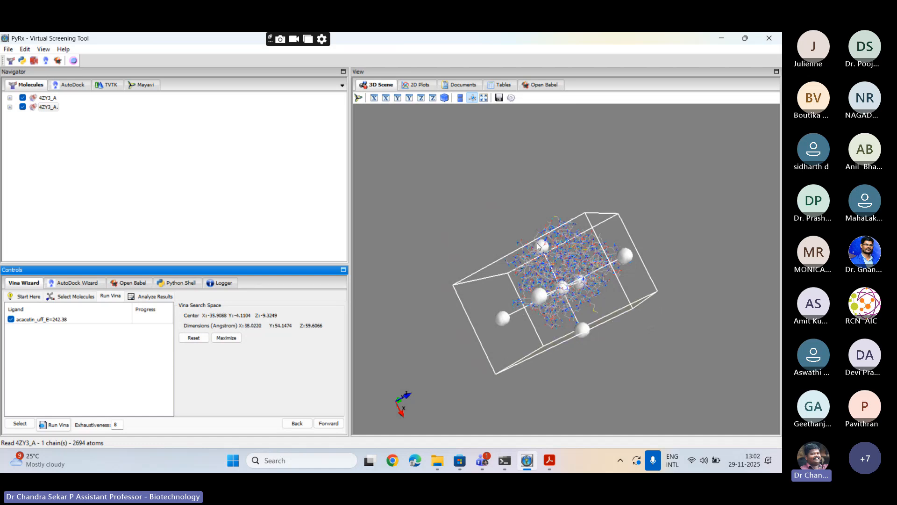
pyautogui.moveTo(540, 247); pyautogui.dragTo(527, 215)
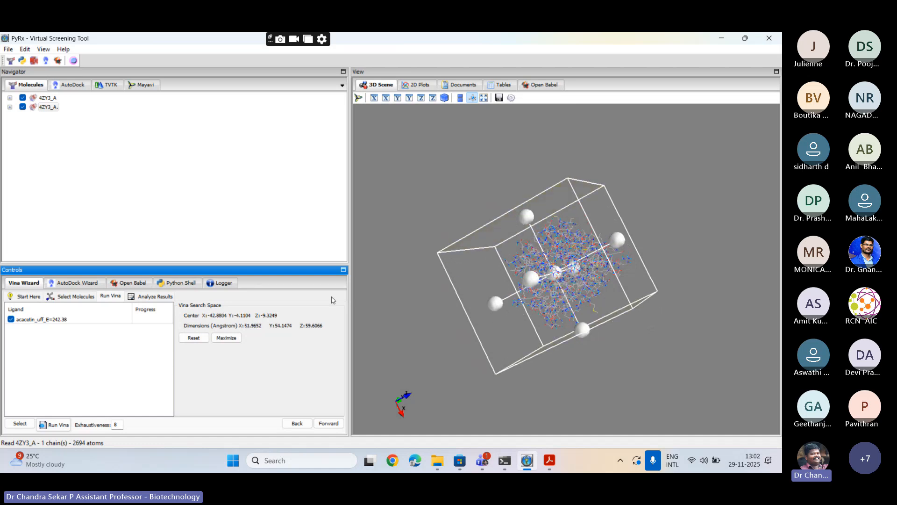
pyautogui.moveTo(416, 299); pyautogui.dragTo(422, 260)
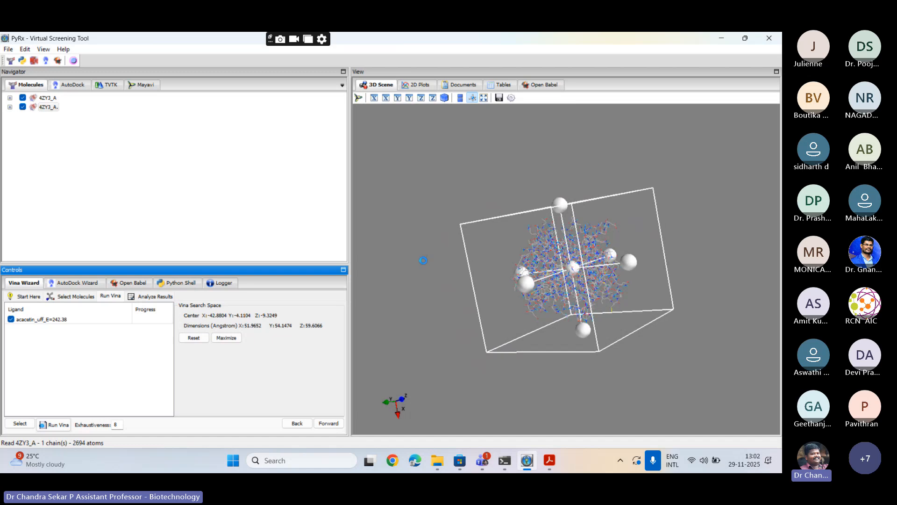
# Show the second 4ZY3_A molecule as a molecular surface and check from another angle that the search box encloses it.
pyautogui.rightClick(51, 108)
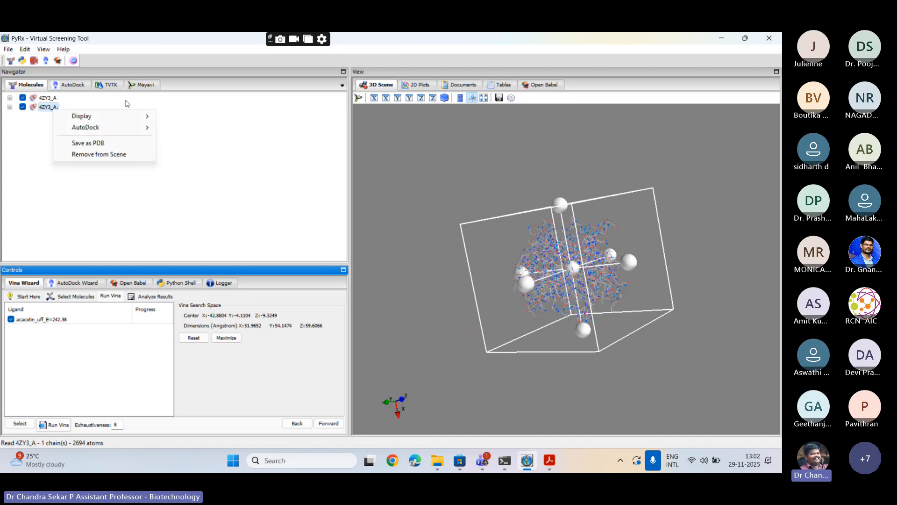
pyautogui.moveTo(131, 117)
pyautogui.click(200, 142)
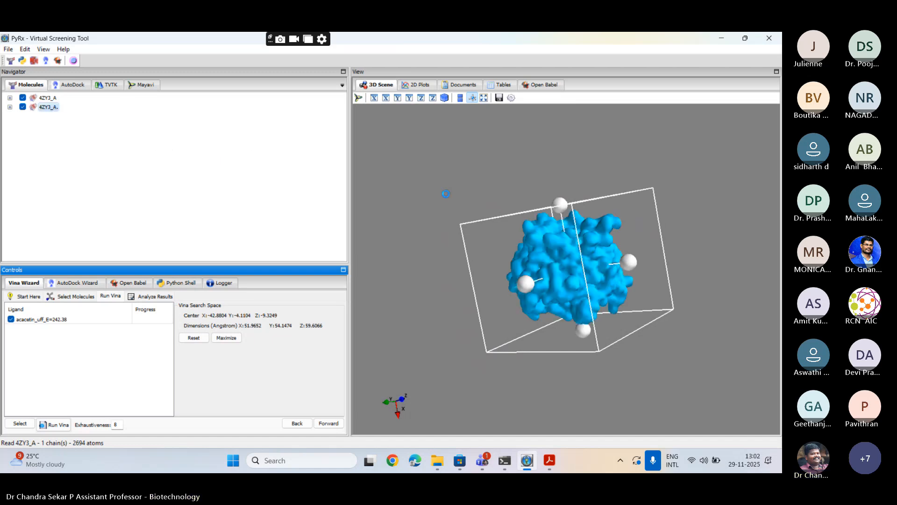
pyautogui.moveTo(701, 260); pyautogui.dragTo(509, 260)
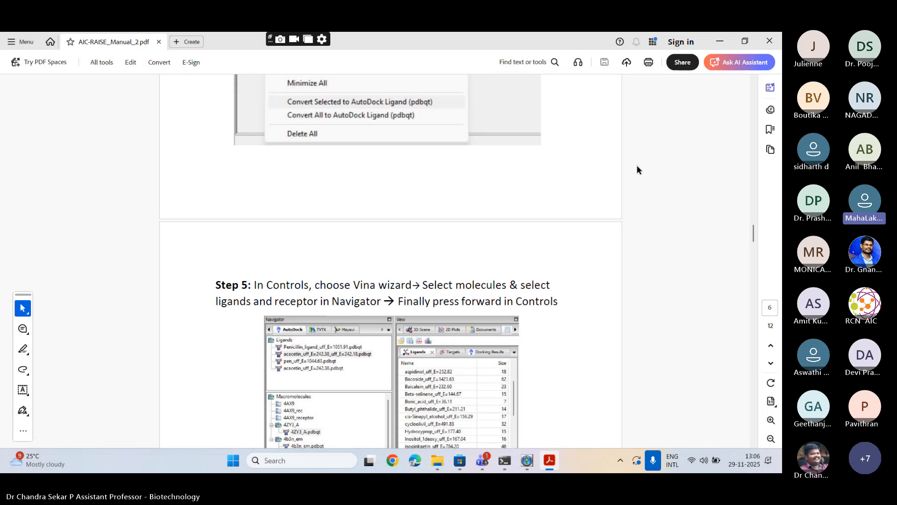
# Review Step 5 on selecting ligands and receptor in the Vina wizard and Step 6 on adjusting the grid in AIC-RAISE_Manual_2.pdf.
pyautogui.scroll(-3, 591, 282)
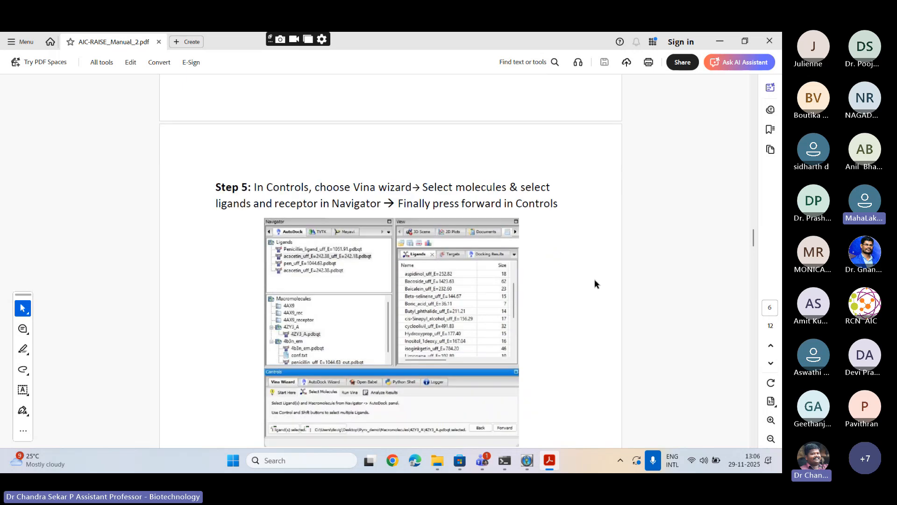
pyautogui.scroll(-1, 595, 282)
pyautogui.scroll(-1, 594, 282)
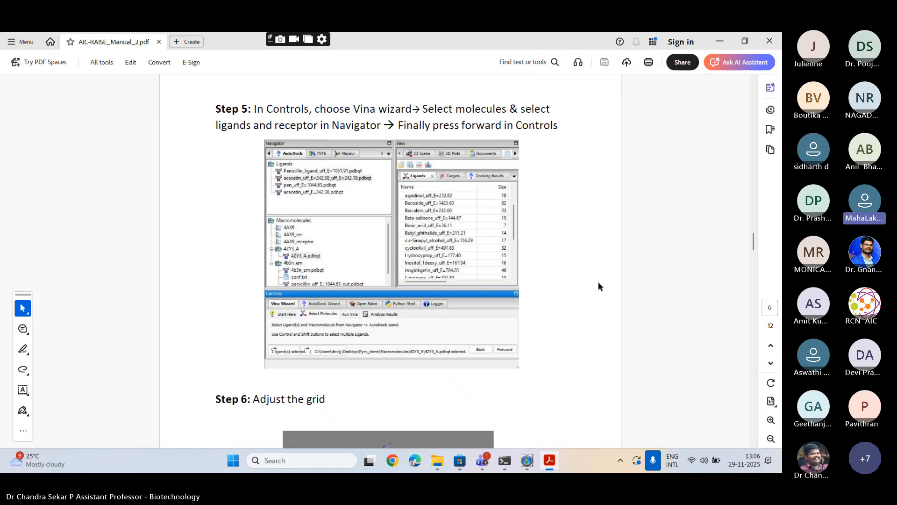
pyautogui.scroll(-1, 598, 285)
pyautogui.scroll(-1, 599, 286)
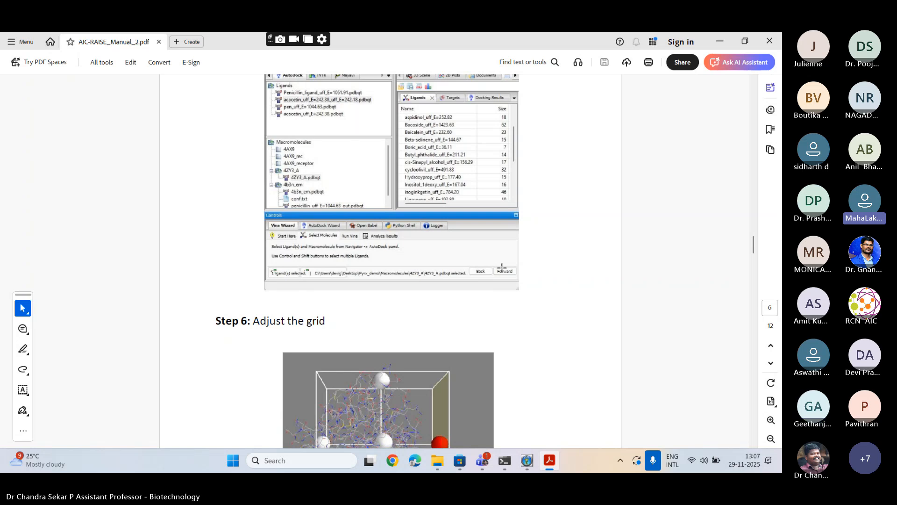
pyautogui.scroll(4, 407, 302)
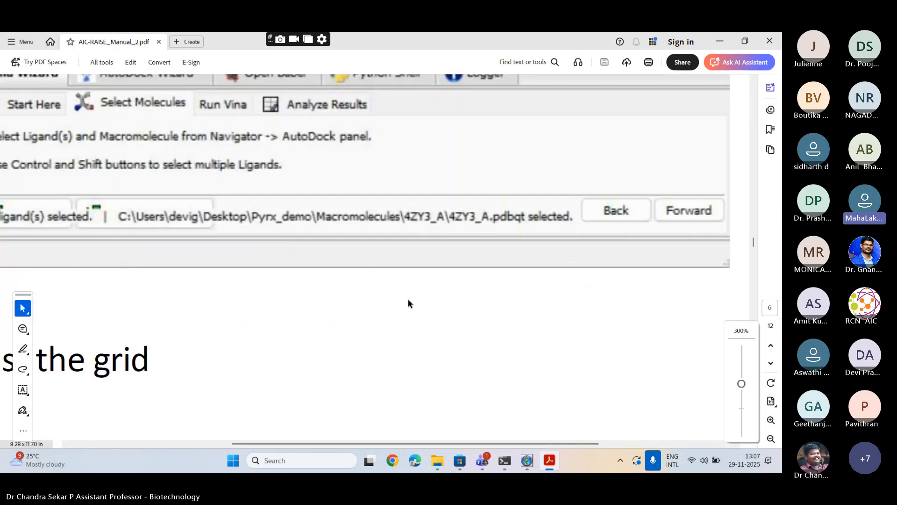
pyautogui.scroll(-1, 407, 303)
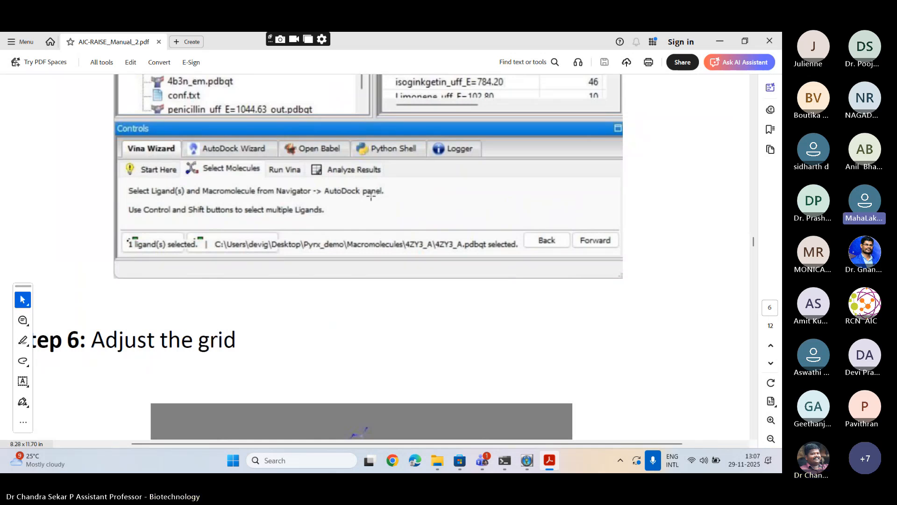
pyautogui.scroll(1, 370, 197)
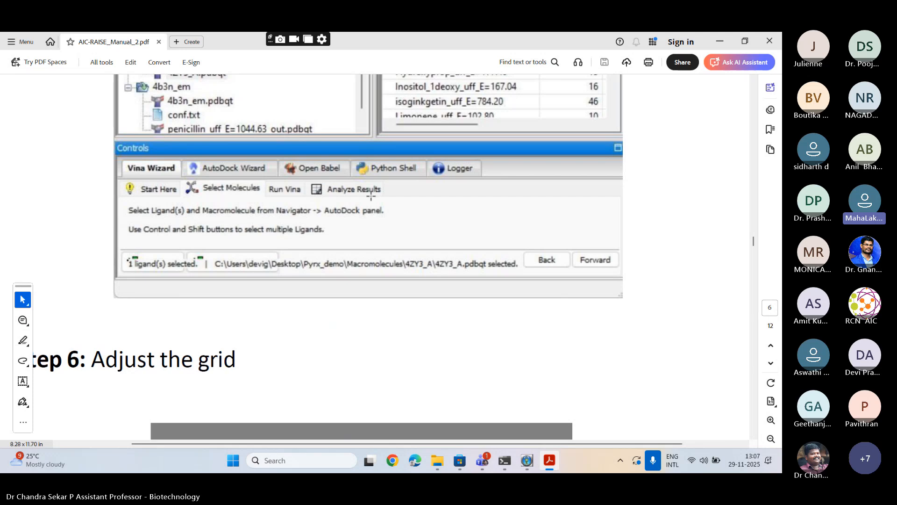
pyautogui.scroll(1, 371, 196)
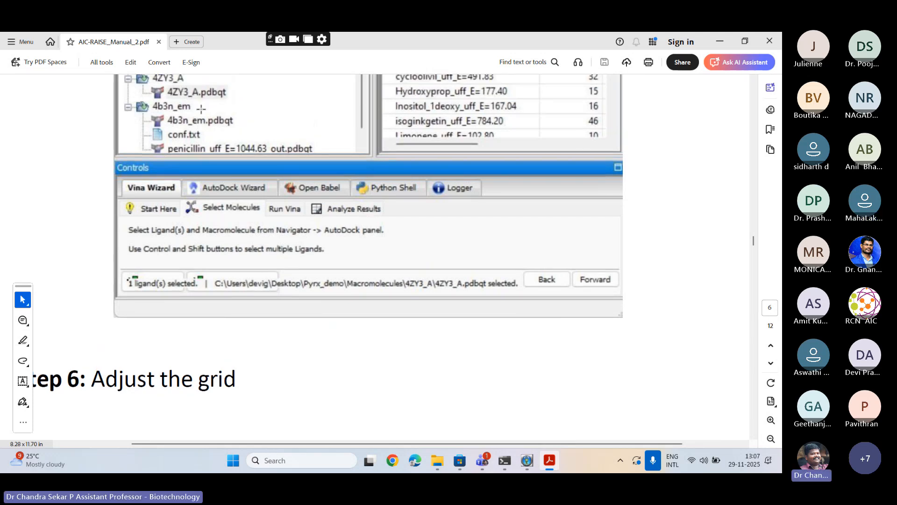
pyautogui.scroll(5, 201, 109)
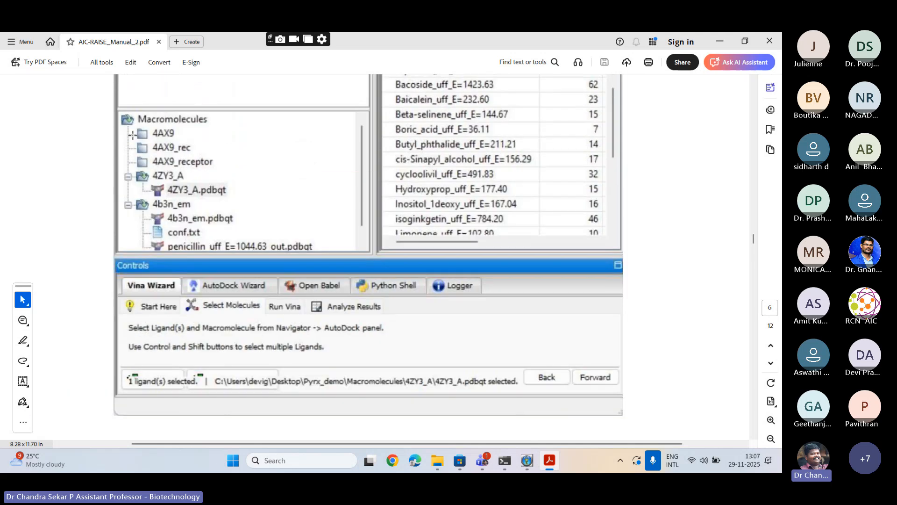
pyautogui.scroll(3, 210, 194)
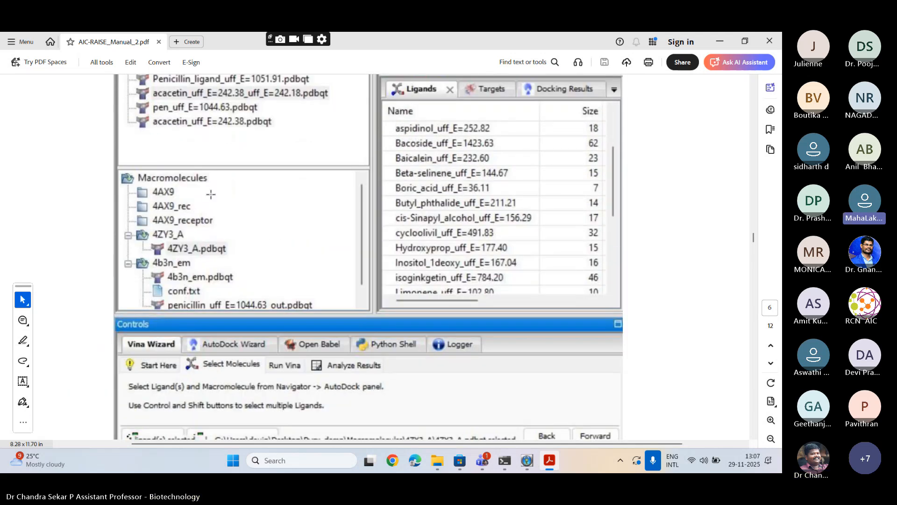
pyautogui.scroll(3, 211, 194)
pyautogui.scroll(-2, 211, 194)
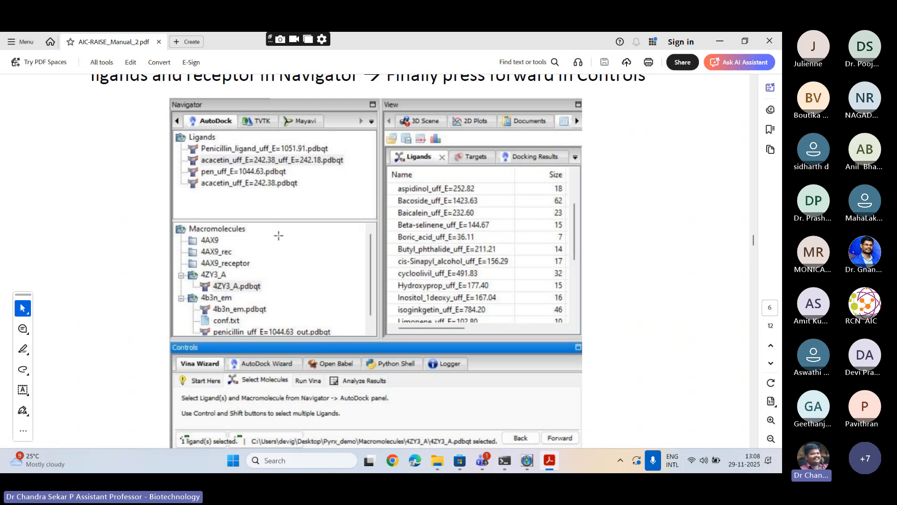
pyautogui.scroll(-2, 272, 323)
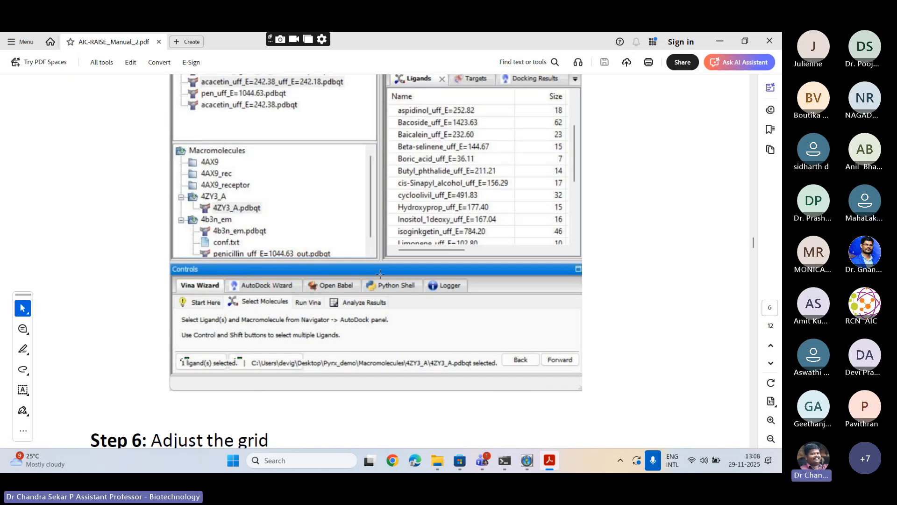
pyautogui.scroll(-8, 411, 336)
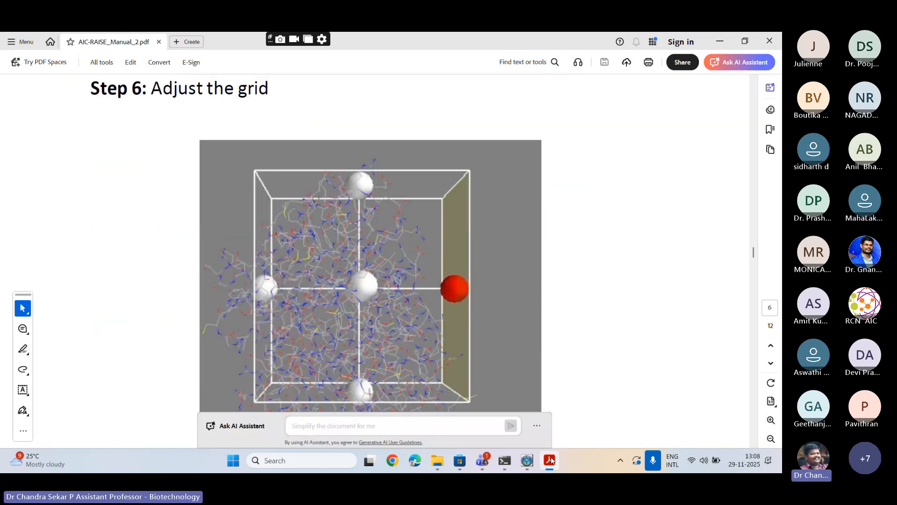
# Switch to PyRx, enlarge the search box's X dimension to about 55.71 Å and run the Vina docking.
pyautogui.click(524, 453)
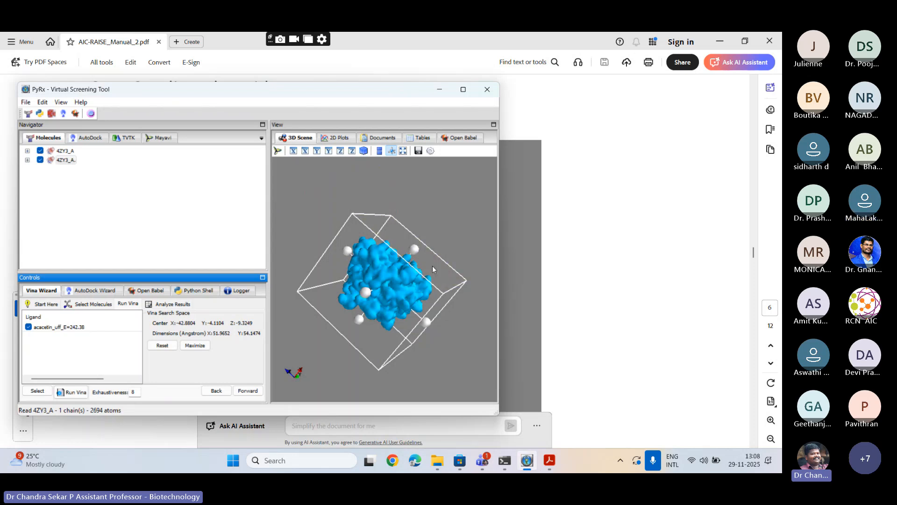
pyautogui.moveTo(414, 248); pyautogui.dragTo(480, 310)
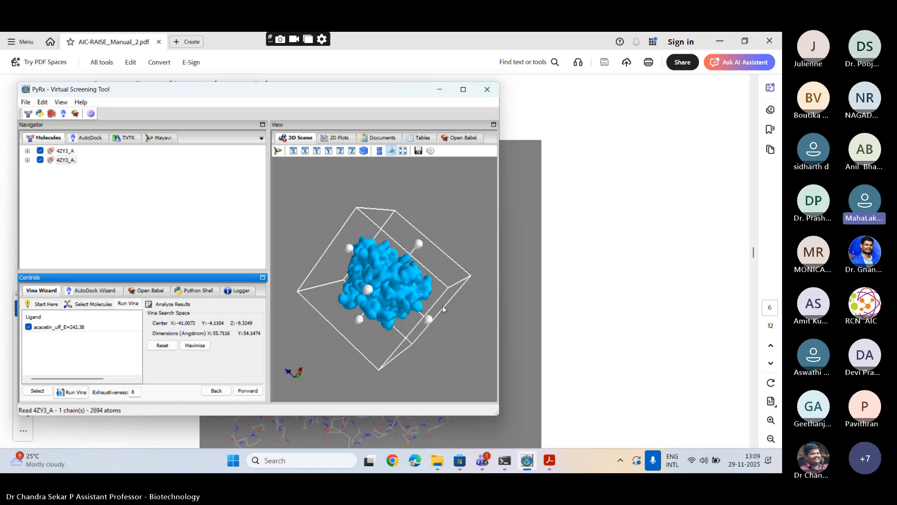
pyautogui.click(463, 89)
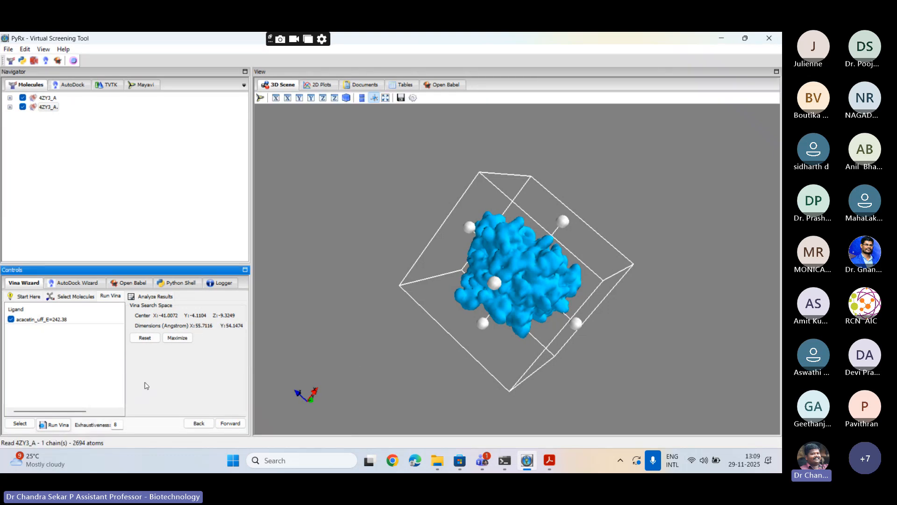
pyautogui.click(55, 424)
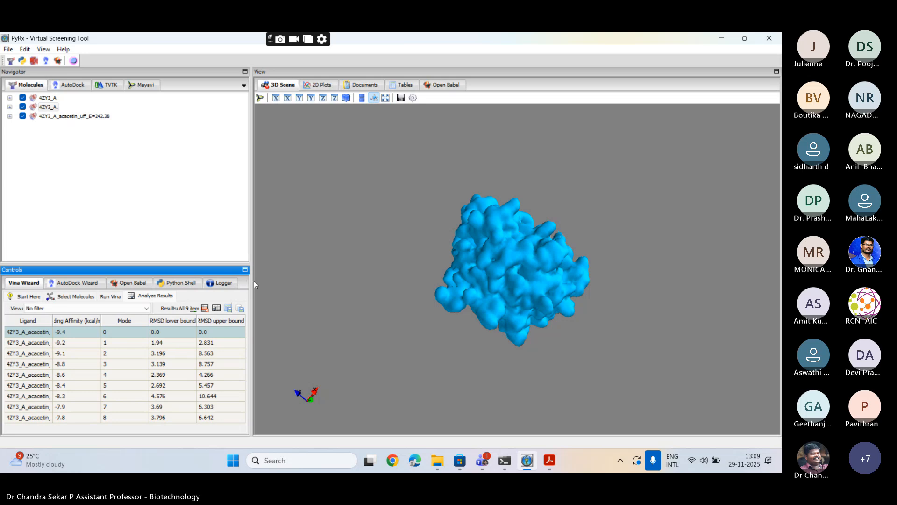
# Resize the panes so the docking results table shows its full columns beside the 3D scene, and view the protein from another side.
pyautogui.moveTo(249, 281); pyautogui.dragTo(651, 265)
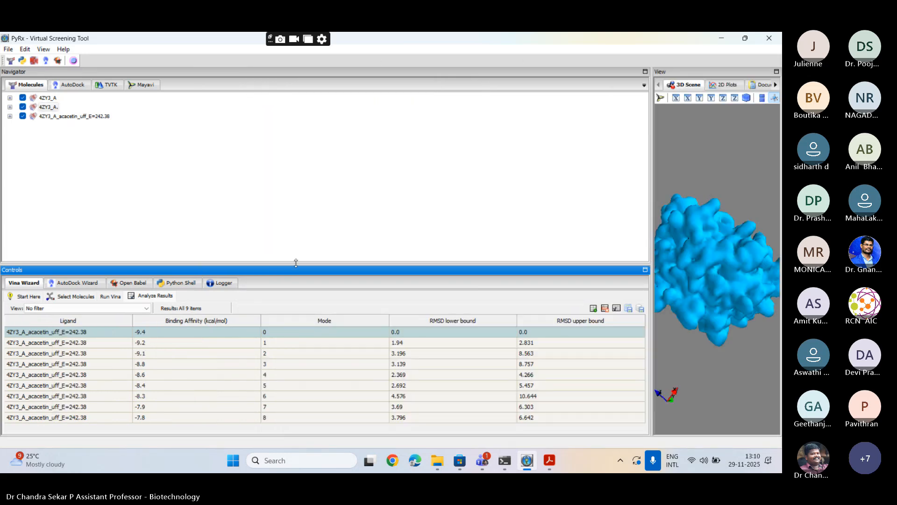
pyautogui.moveTo(294, 263); pyautogui.dragTo(323, 167)
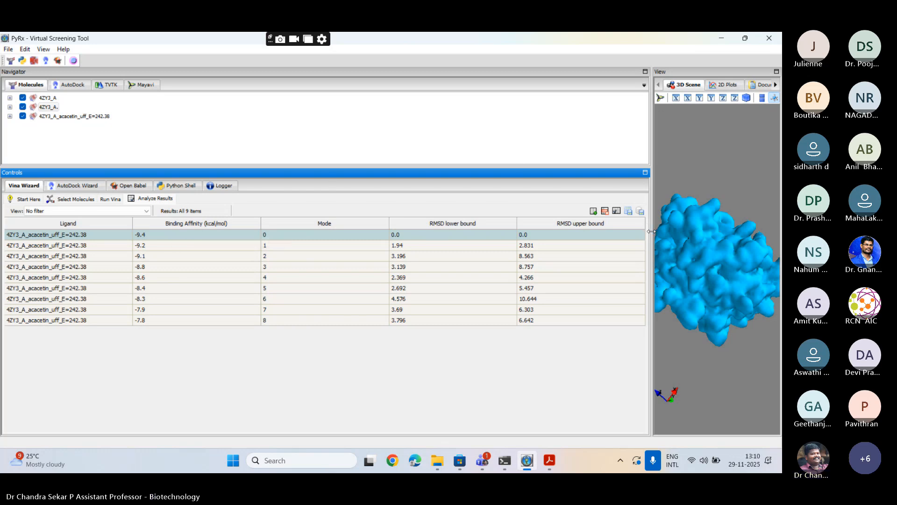
pyautogui.moveTo(651, 232); pyautogui.dragTo(466, 225)
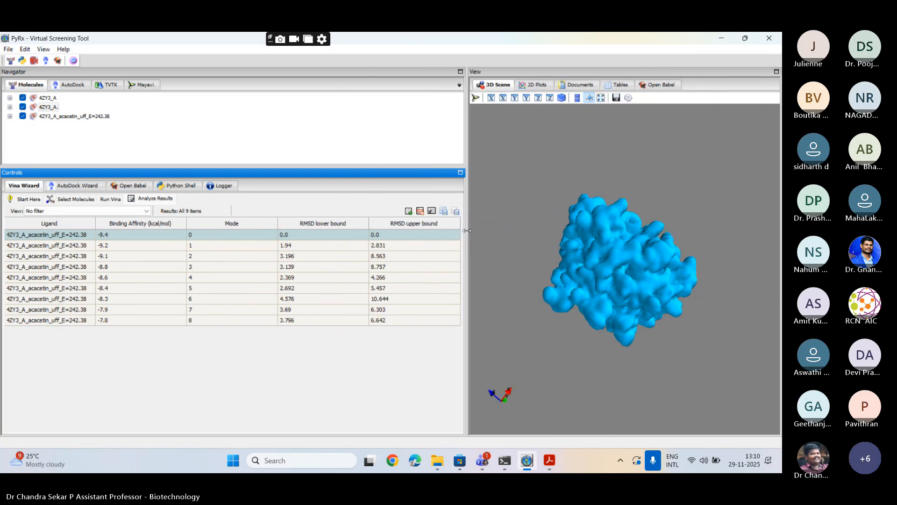
pyautogui.moveTo(668, 270); pyautogui.dragTo(587, 213)
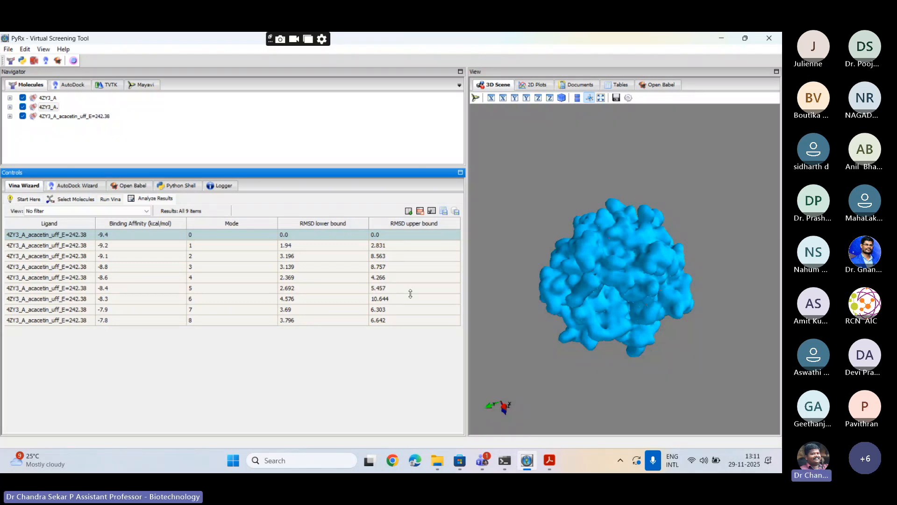
# Copy the workspace folder path from the AutoDock preferences.
pyautogui.click(25, 50)
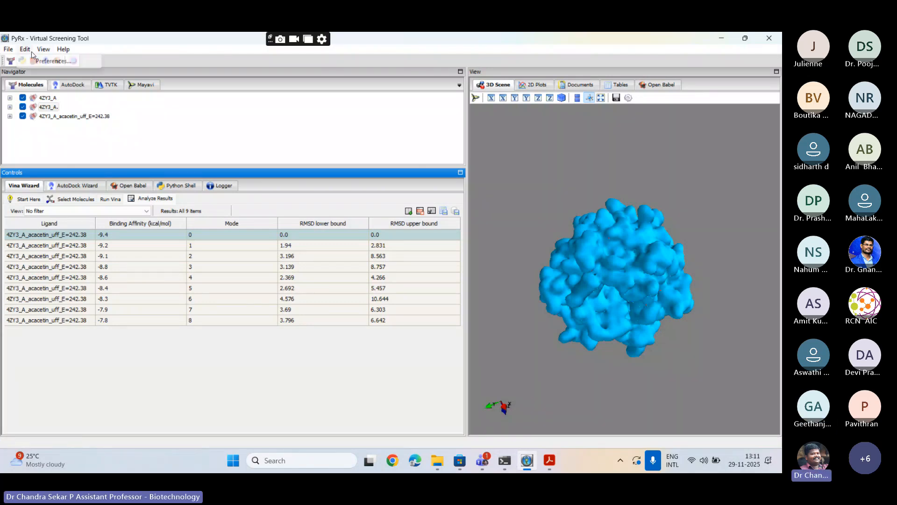
pyautogui.moveTo(13, 50)
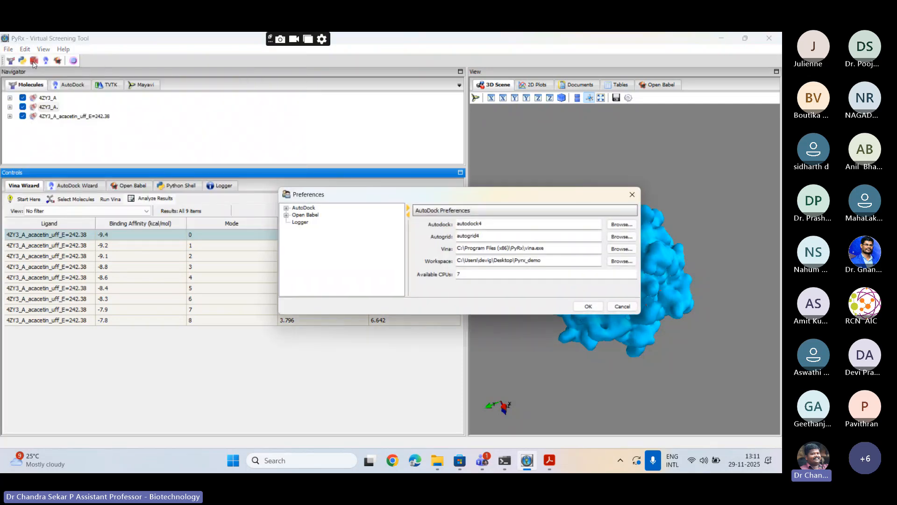
pyautogui.moveTo(555, 260); pyautogui.dragTo(457, 260)
pyautogui.rightClick(464, 260)
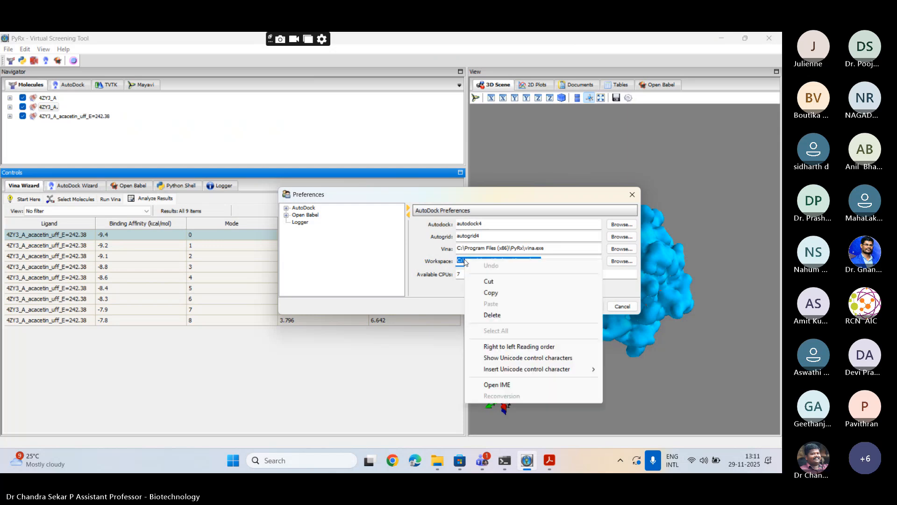
pyautogui.click(475, 292)
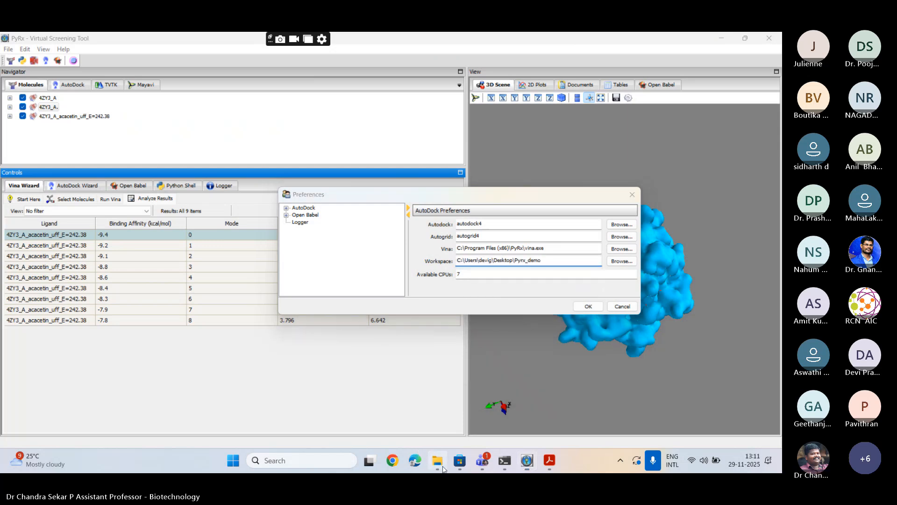
# Switch to File Explorer and open the workspace folder C:\Users\devig\Desktop\Pyrx_demo from the recent locations.
pyautogui.click(437, 460)
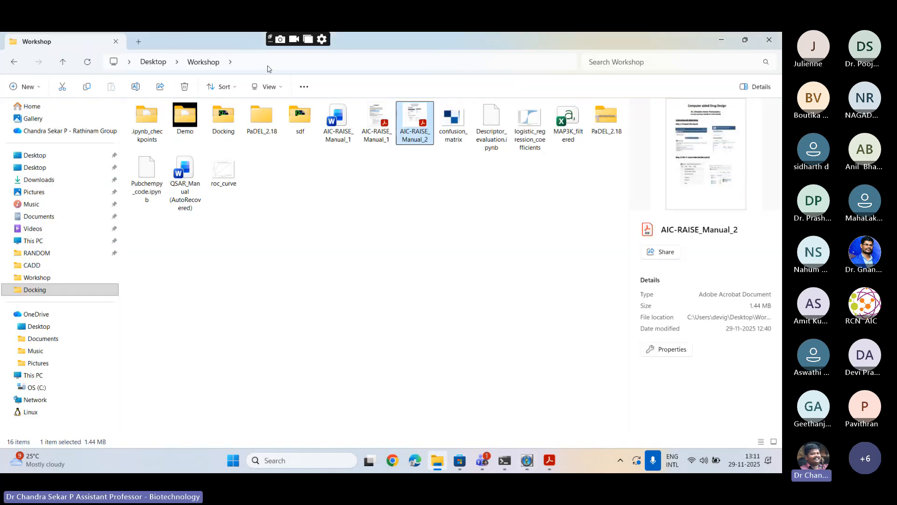
pyautogui.click(269, 65)
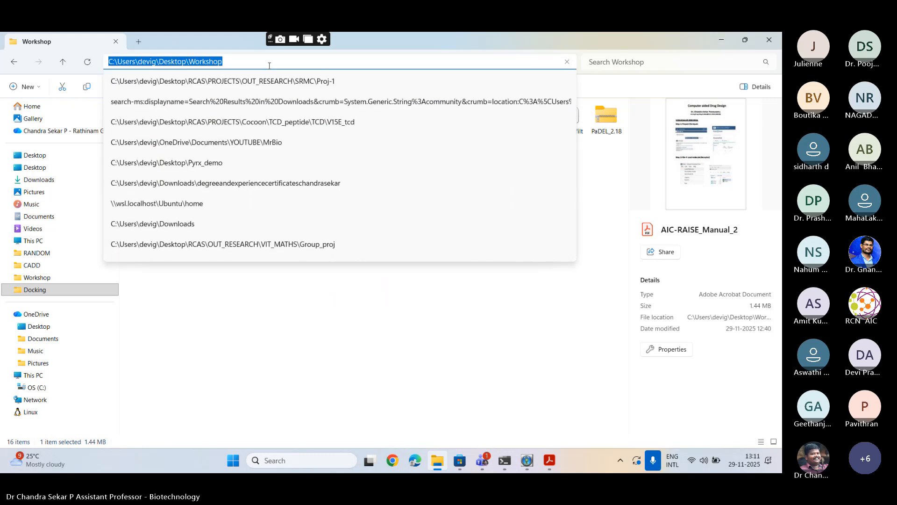
pyautogui.press('Down')
pyautogui.press('Down')
pyautogui.press('Down')
pyautogui.press('Down')
pyautogui.press('Down')
pyautogui.press('Return')
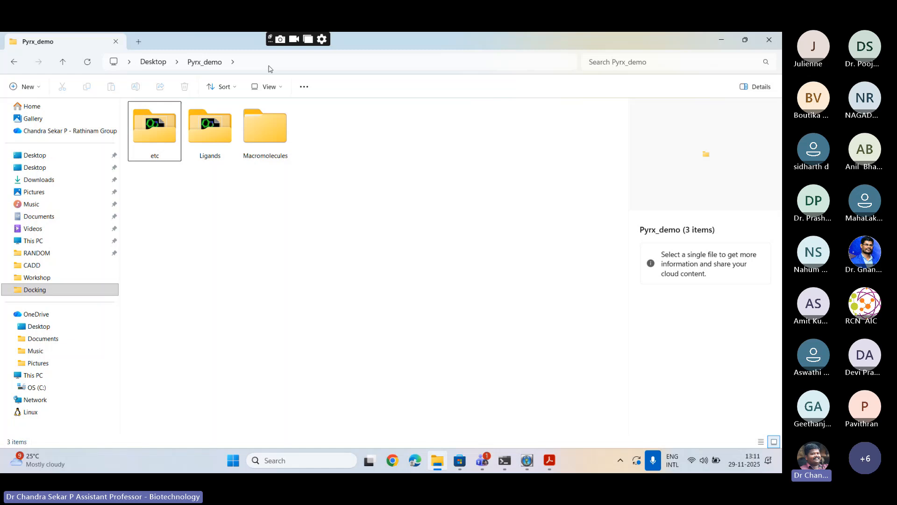
# Switch to PyRx, reopen the AutoDock preferences and copy the workspace folder path again.
pyautogui.click(527, 460)
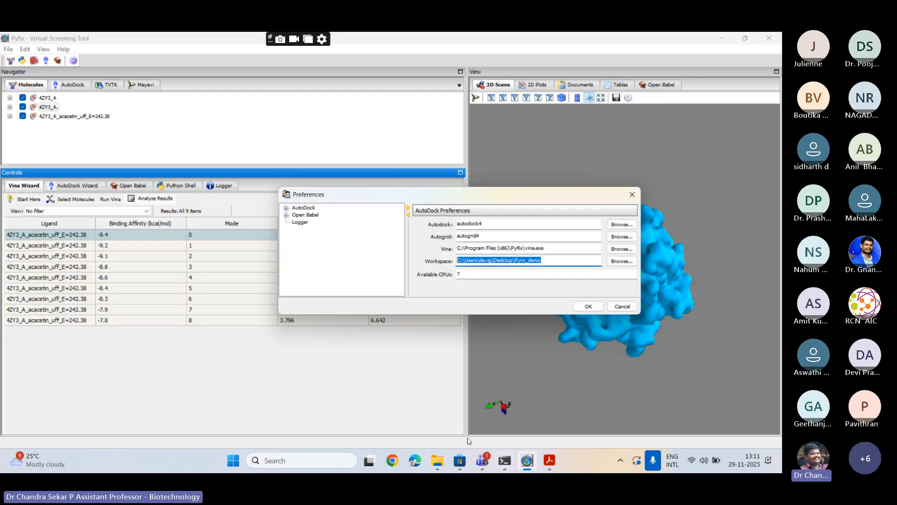
pyautogui.click(632, 194)
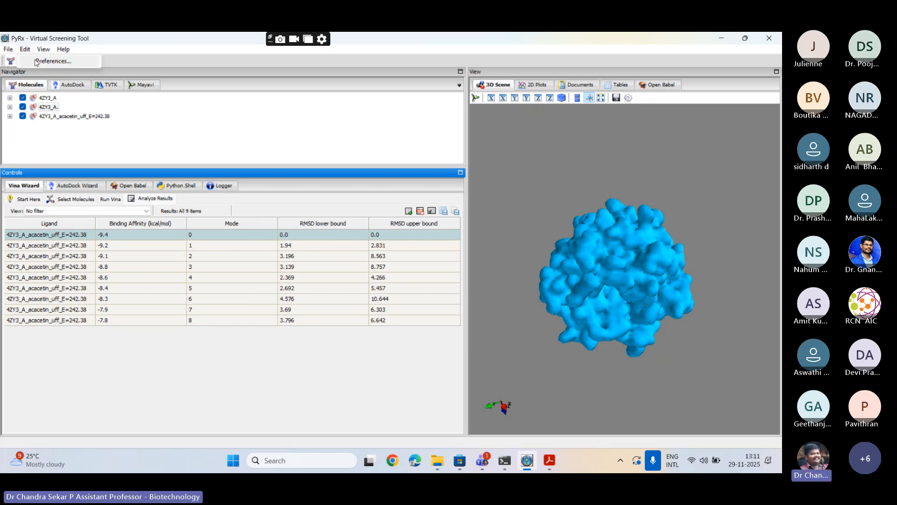
pyautogui.click(45, 61)
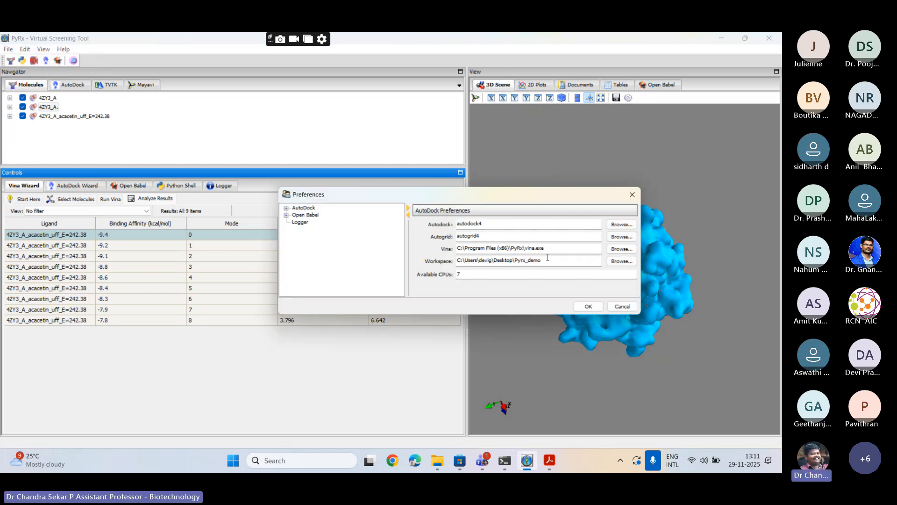
pyautogui.moveTo(544, 260); pyautogui.dragTo(446, 260)
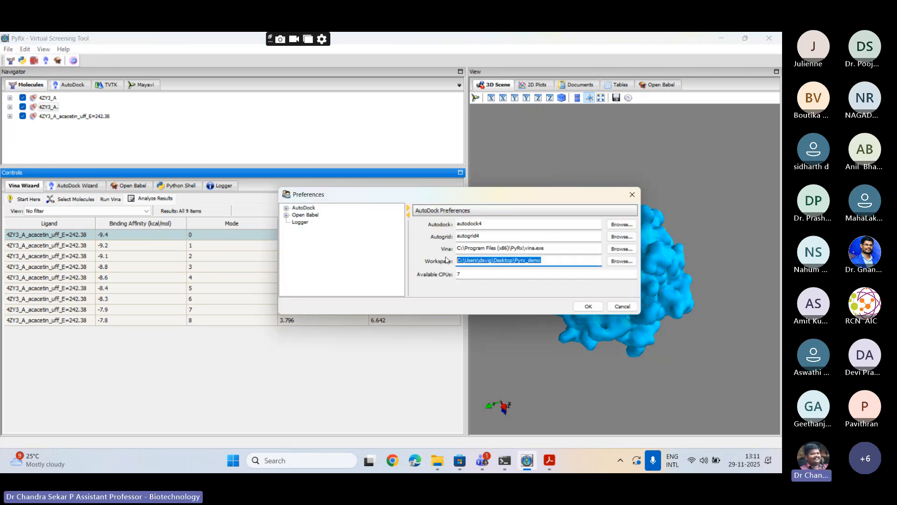
# Bring up the Teams meeting window to check its participants list.
pyautogui.click(482, 460)
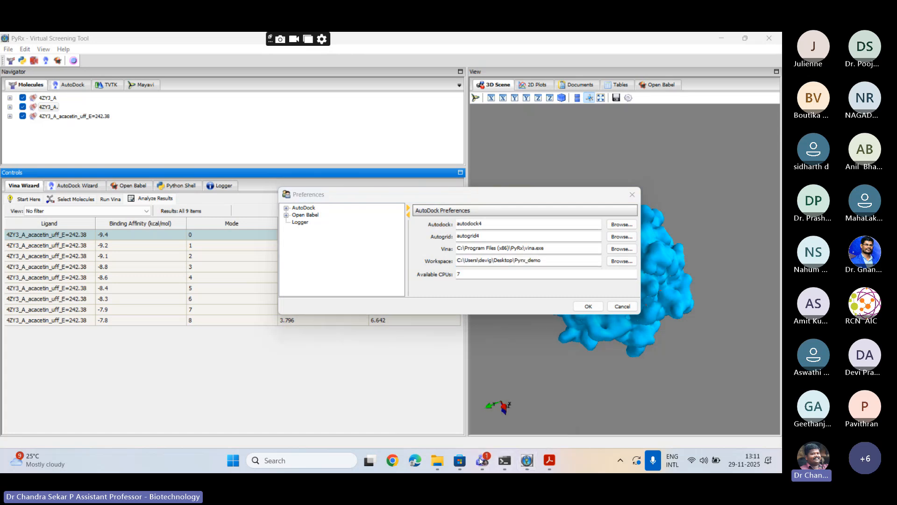
pyautogui.moveTo(481, 460)
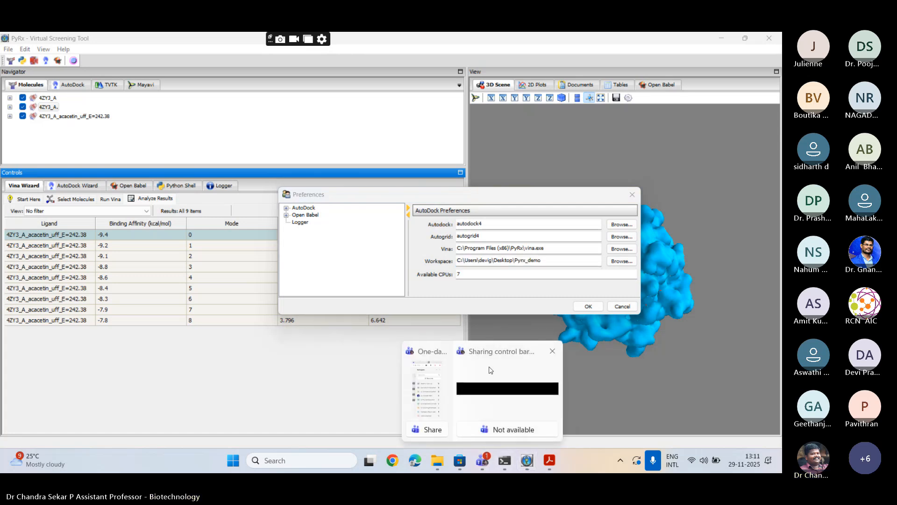
pyautogui.click(425, 360)
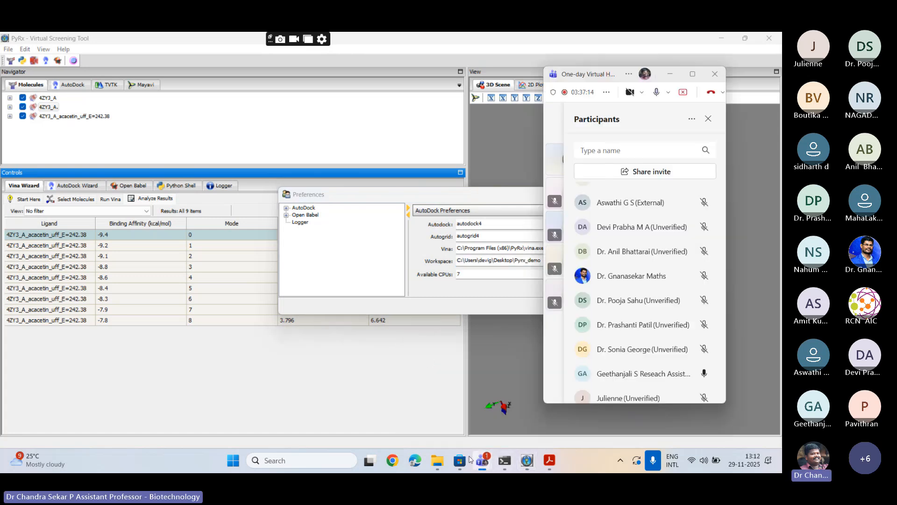
# Switch to File Explorer, go to the copied workspace path and open the 4ZY3_A folder inside Macromolecules.
pyautogui.click(437, 460)
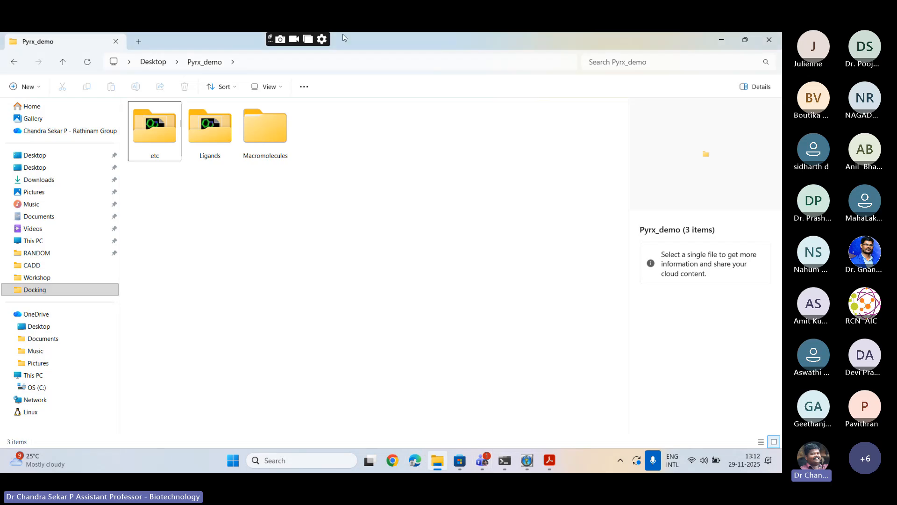
pyautogui.click(318, 64)
pyautogui.hotkey('ctrl', 'v')
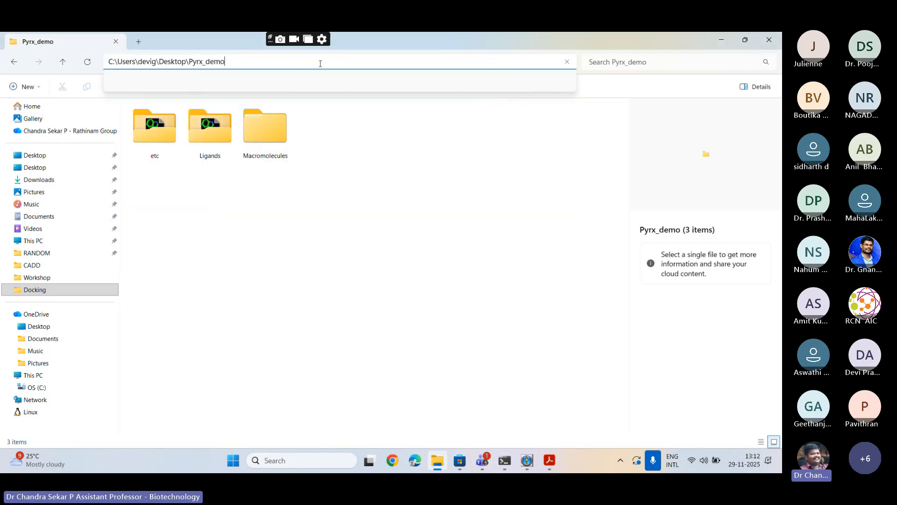
pyautogui.press('Return')
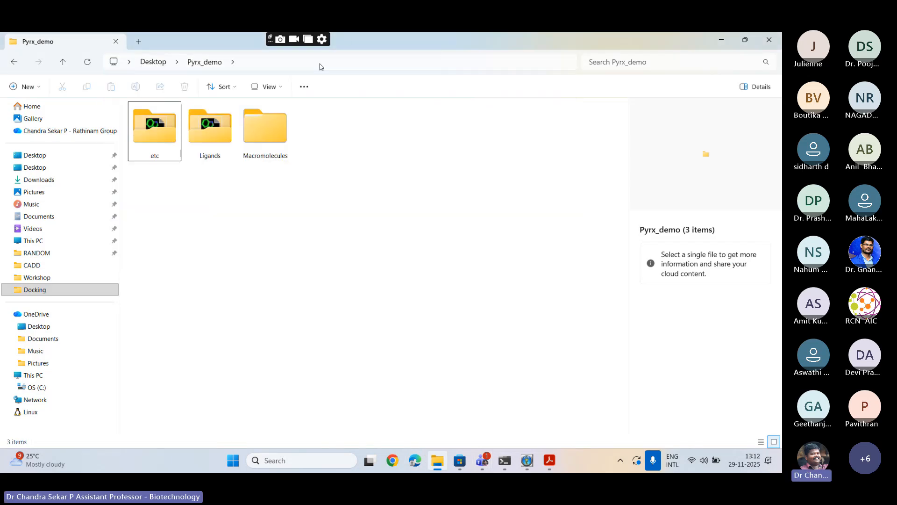
pyautogui.doubleClick(260, 134)
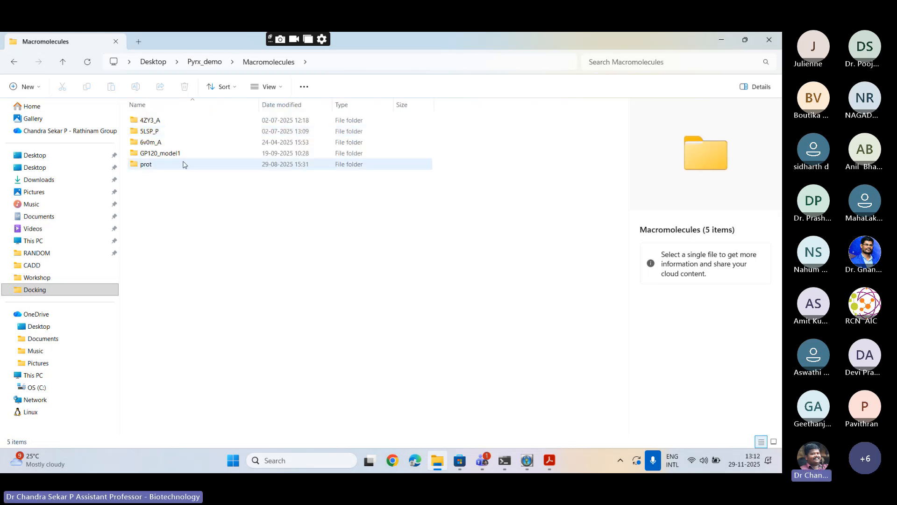
pyautogui.doubleClick(210, 121)
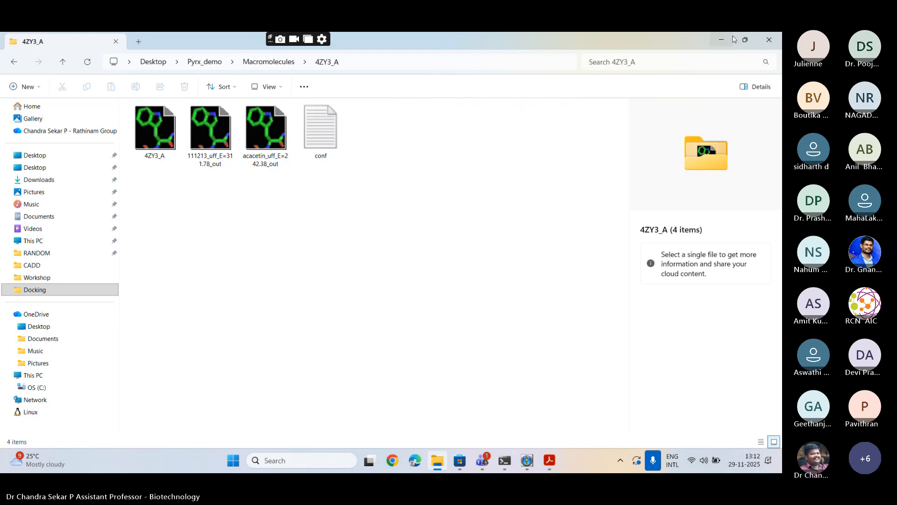
# Restore the File Explorer window to a smaller size, close the PyRx preferences and return to the 4ZY3_A folder.
pyautogui.click(744, 40)
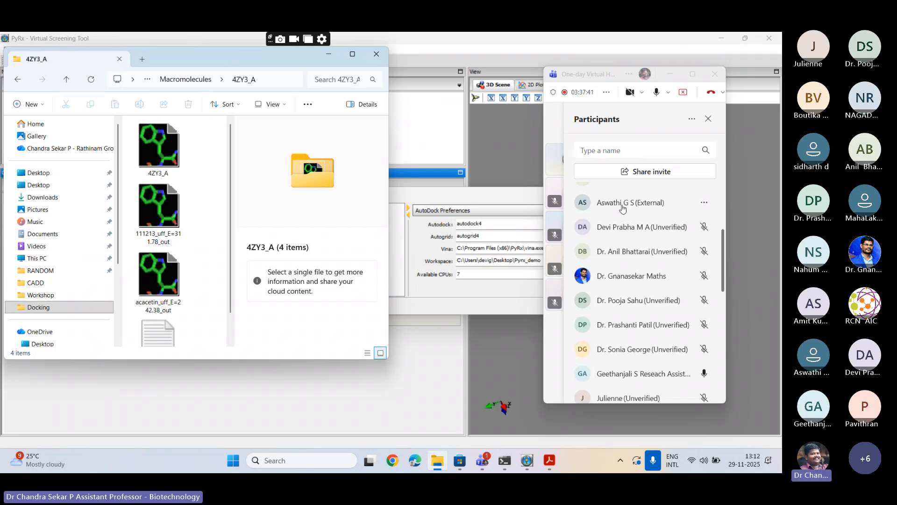
pyautogui.hotkey('alt', 'Tab')
pyautogui.click(634, 197)
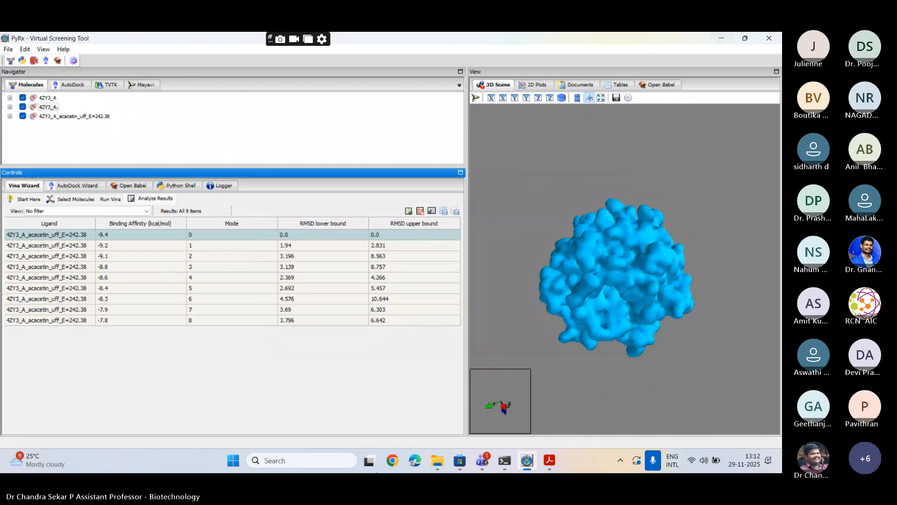
pyautogui.click(437, 460)
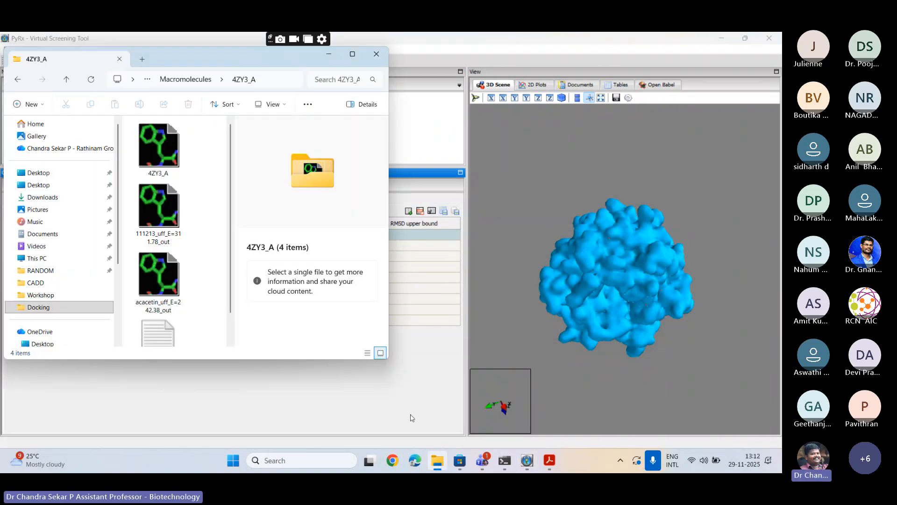
# Enlarge the File Explorer window and show the 4ZY3_A folder's files in Details view.
pyautogui.moveTo(388, 358); pyautogui.dragTo(540, 448)
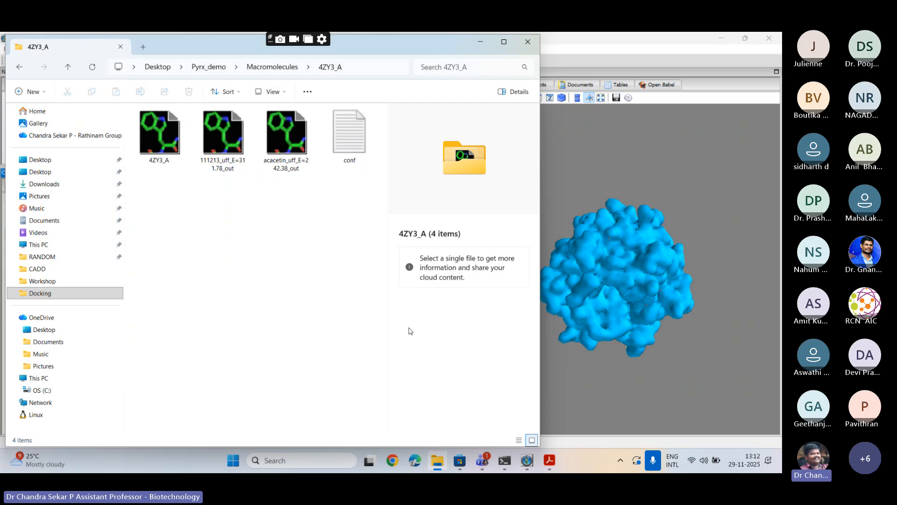
pyautogui.click(270, 91)
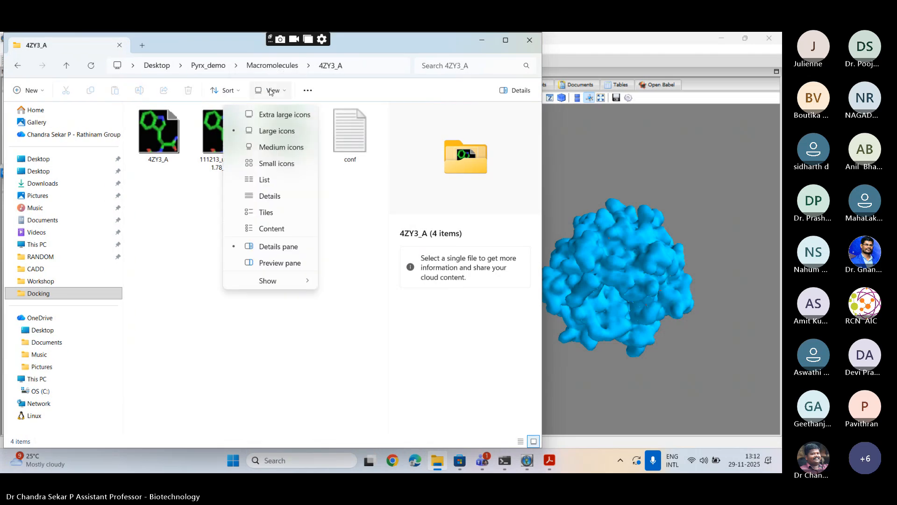
pyautogui.click(278, 199)
pyautogui.click(296, 324)
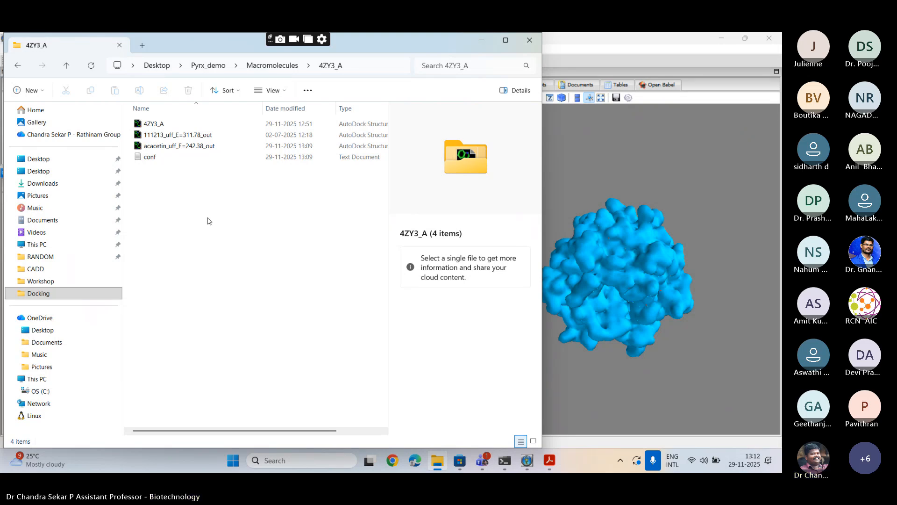
# Check the participants in the Teams meeting window, move it over the file list and minimize it.
pyautogui.moveTo(482, 461)
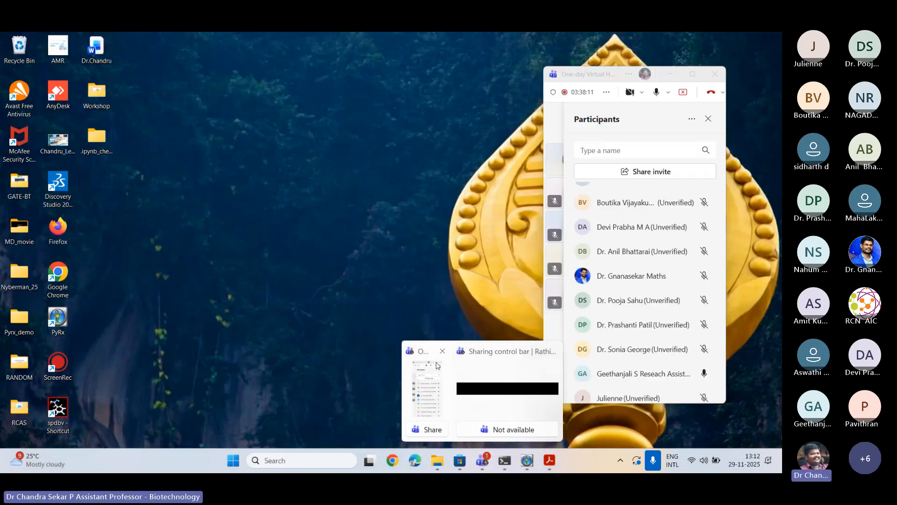
pyautogui.click(432, 358)
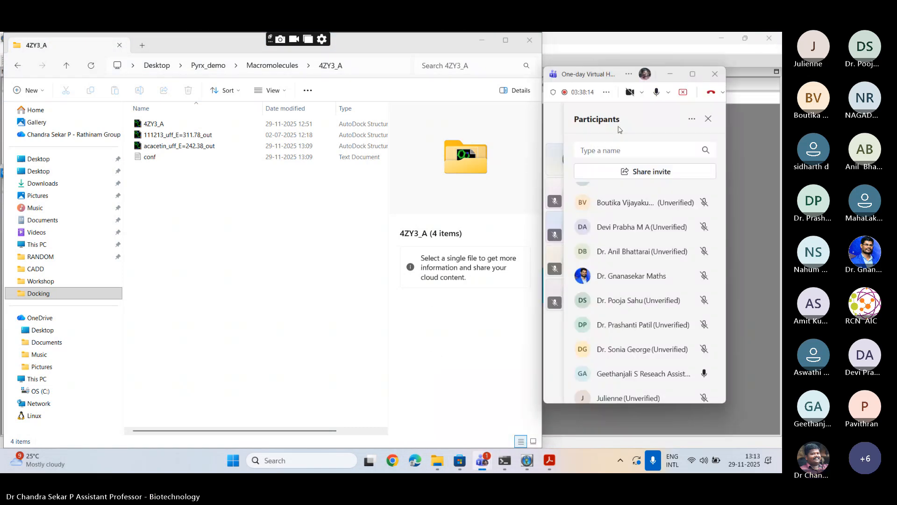
pyautogui.moveTo(627, 77); pyautogui.dragTo(246, 185)
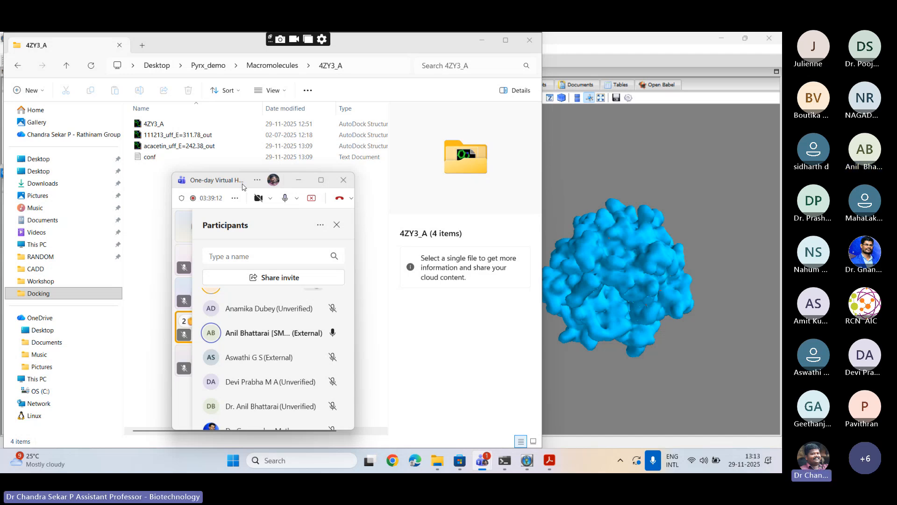
pyautogui.click(299, 180)
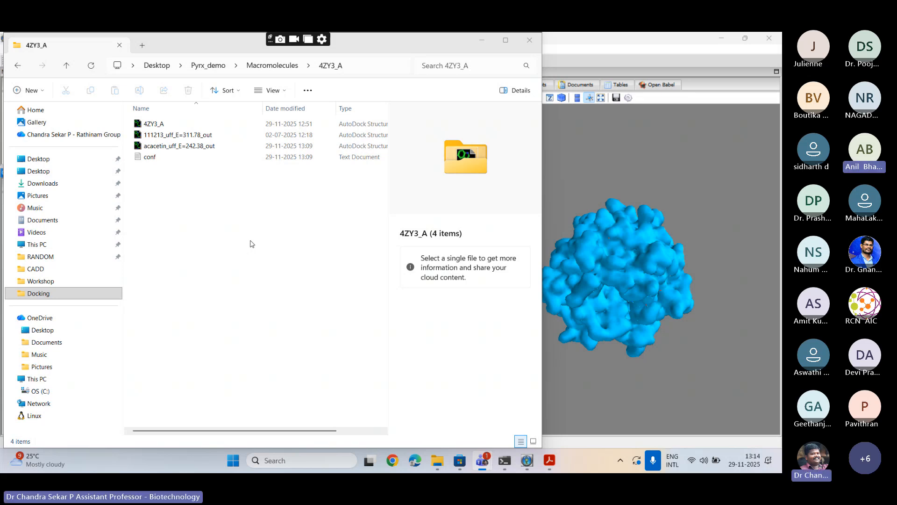
# Select the 4ZY3_A structure file to view its details and minimize the File Explorer window.
pyautogui.click(173, 125)
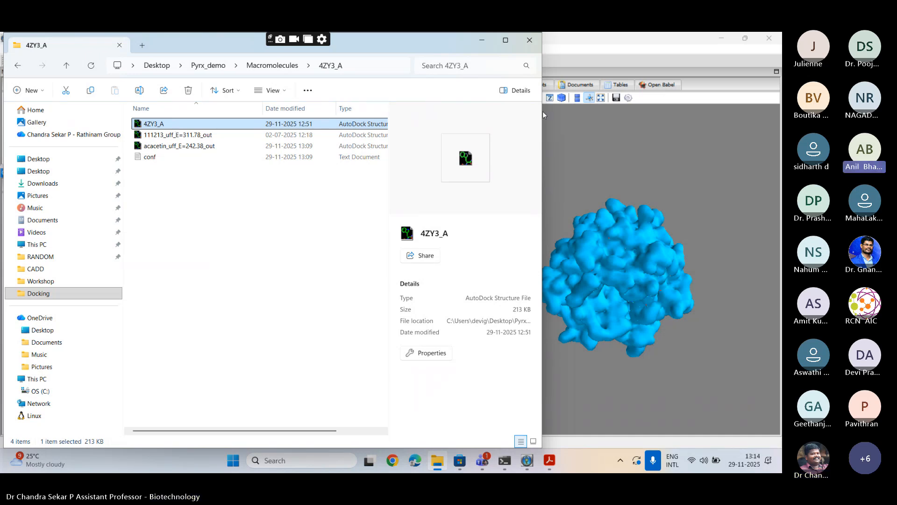
pyautogui.click(588, 101)
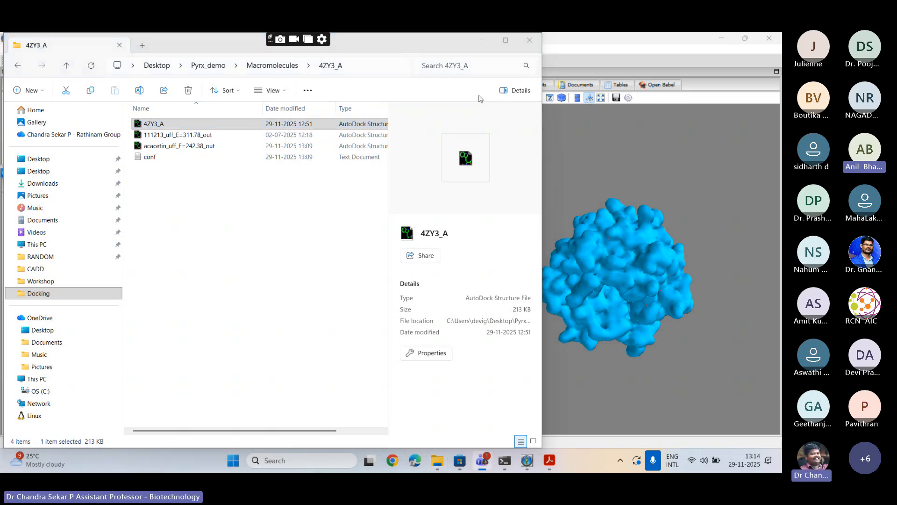
pyautogui.moveTo(407, 52); pyautogui.dragTo(503, 117)
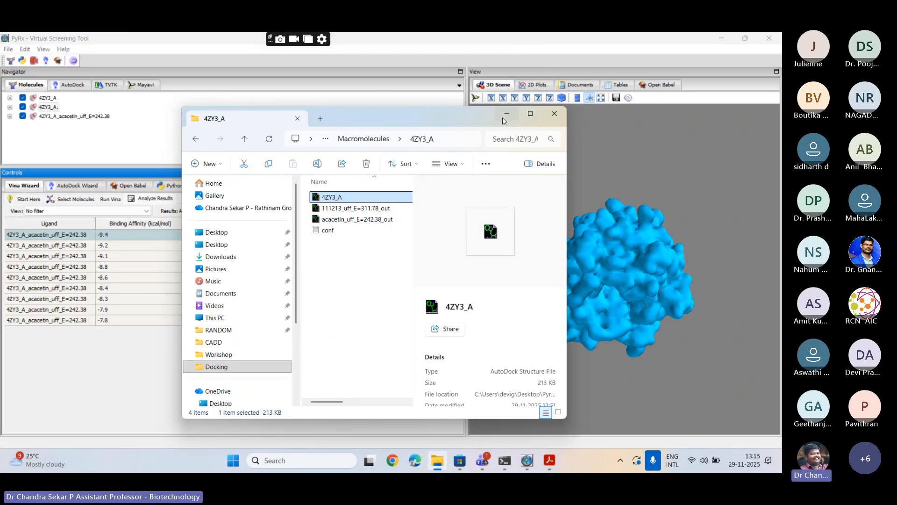
pyautogui.click(503, 117)
# Examine from several angles and distances how the docked acacetin sits in the central cavity of the 4ZY3_A surface.
pyautogui.moveTo(643, 296); pyautogui.dragTo(624, 203)
pyautogui.moveTo(620, 297); pyautogui.dragTo(425, 132)
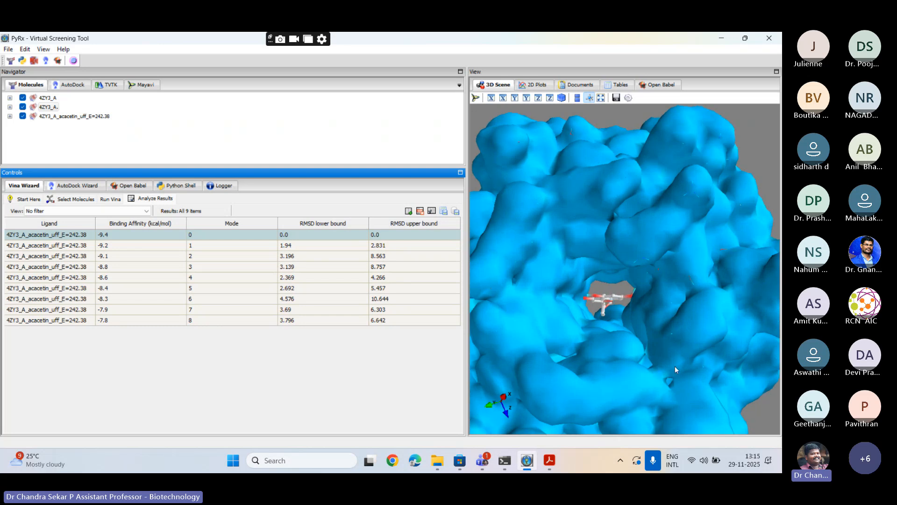
pyautogui.moveTo(674, 366); pyautogui.dragTo(570, 366)
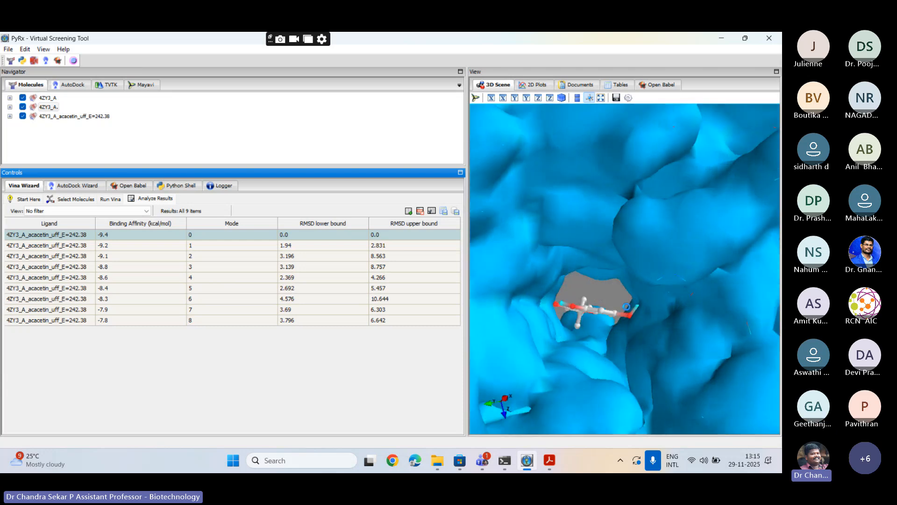
pyautogui.moveTo(614, 298); pyautogui.dragTo(685, 432)
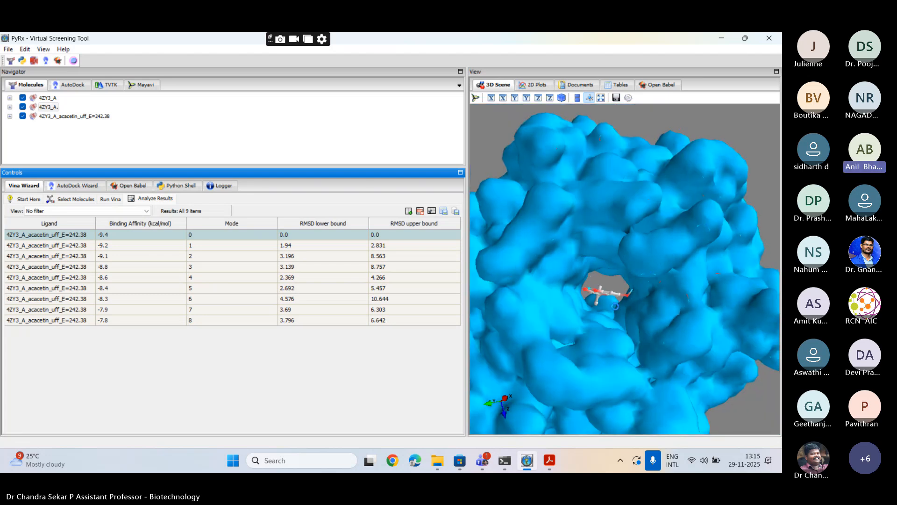
pyautogui.moveTo(649, 329); pyautogui.dragTo(675, 386)
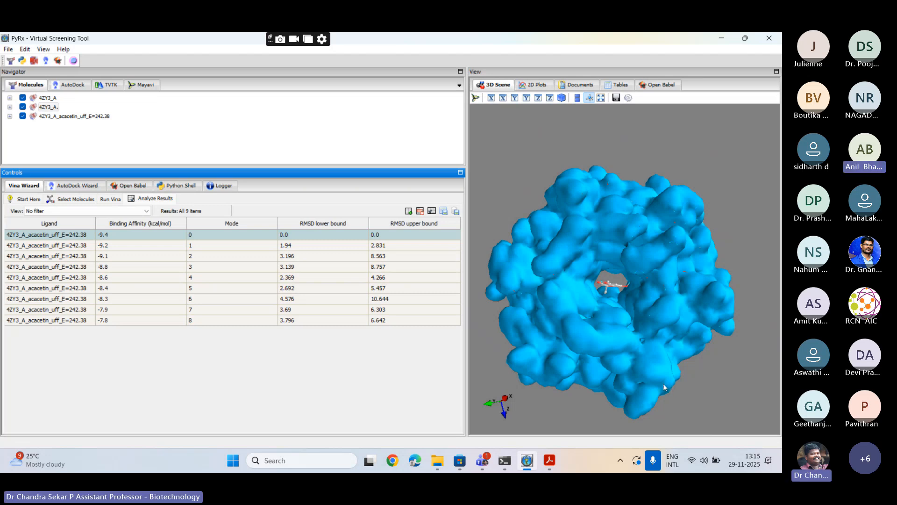
# Expand the second 4ZY3_A entry, resize the panes to show its residue list and the 3D scene, and inspect LEU339's atoms.
pyautogui.click(10, 106)
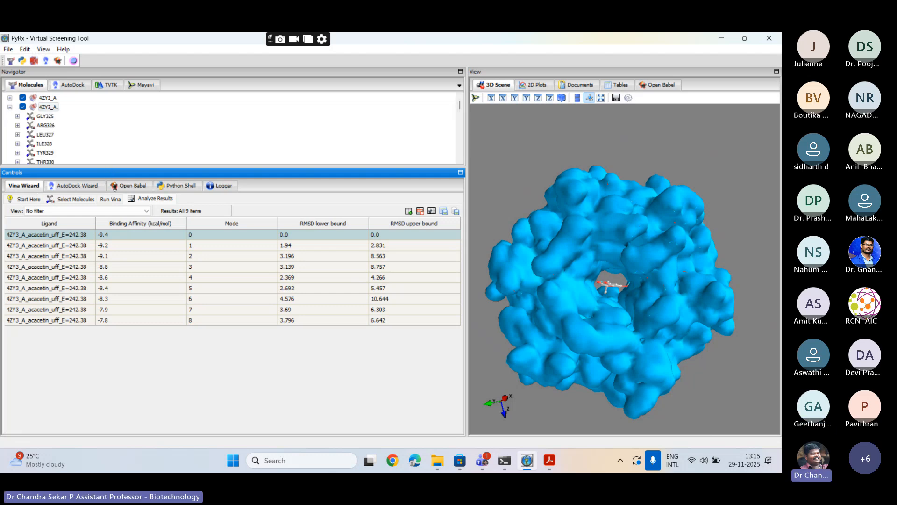
pyautogui.moveTo(122, 279); pyautogui.dragTo(125, 378)
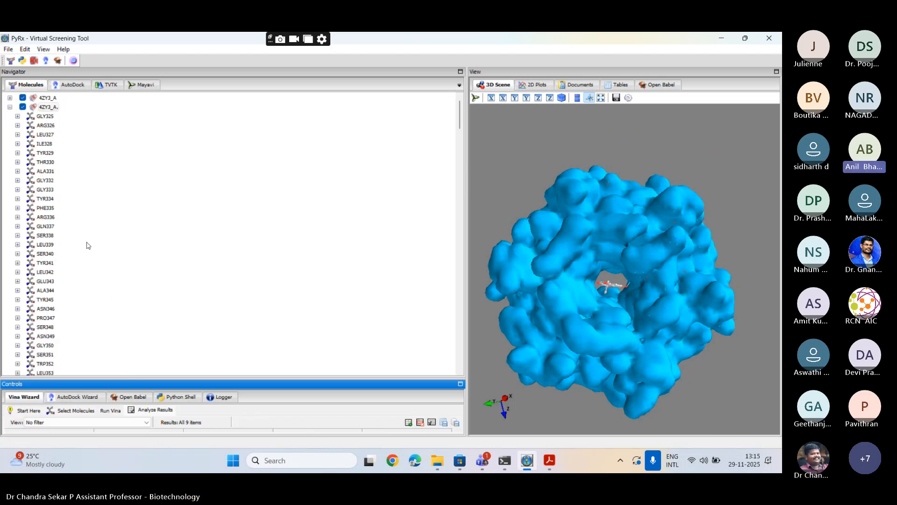
pyautogui.click(41, 239)
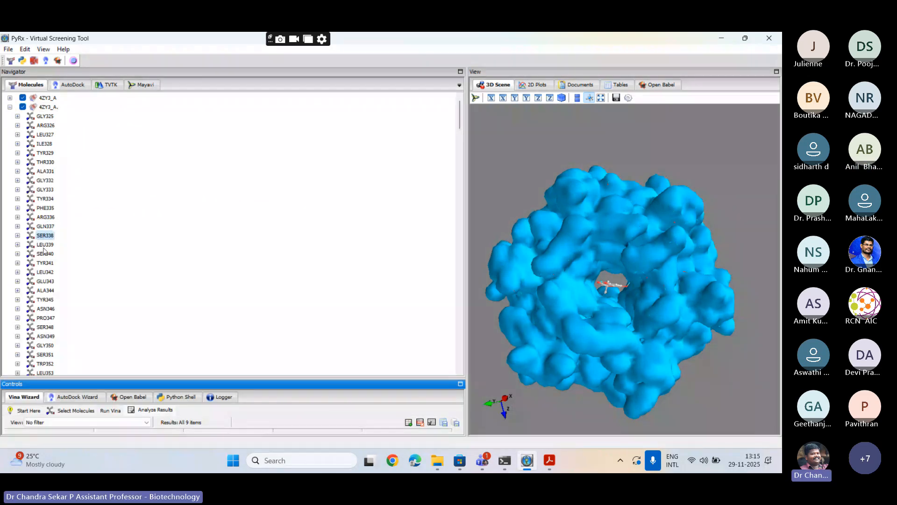
pyautogui.click(45, 244)
pyautogui.click(17, 244)
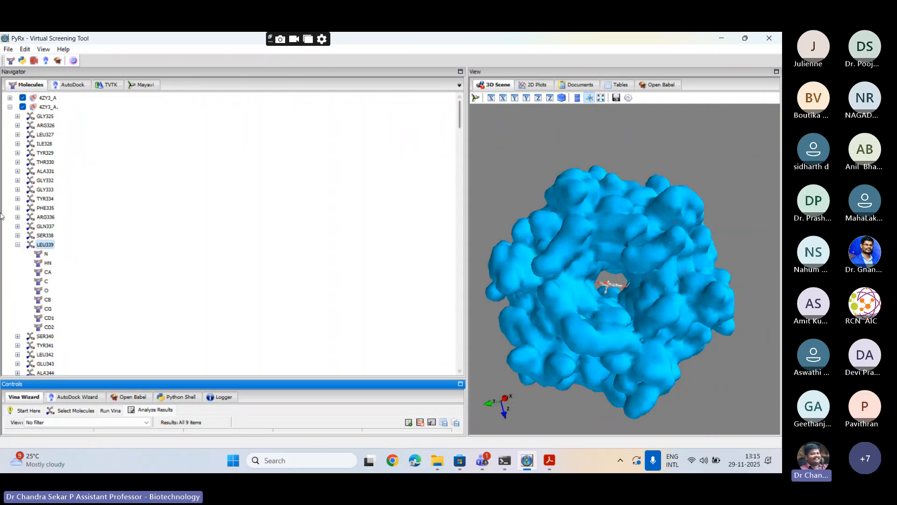
pyautogui.click(18, 244)
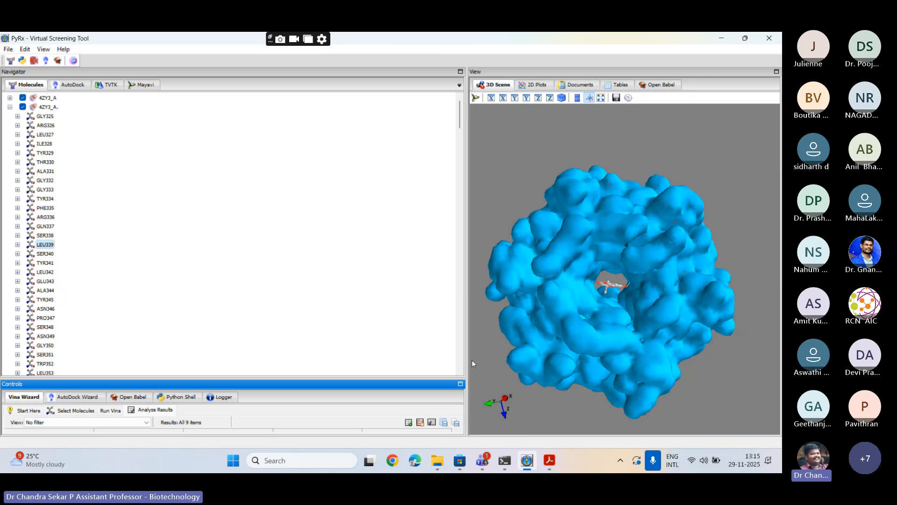
pyautogui.moveTo(467, 358); pyautogui.dragTo(381, 360)
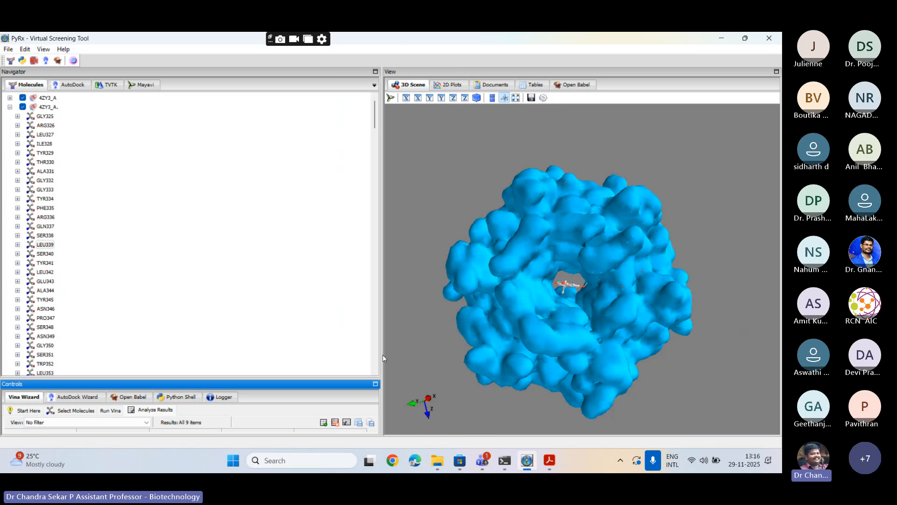